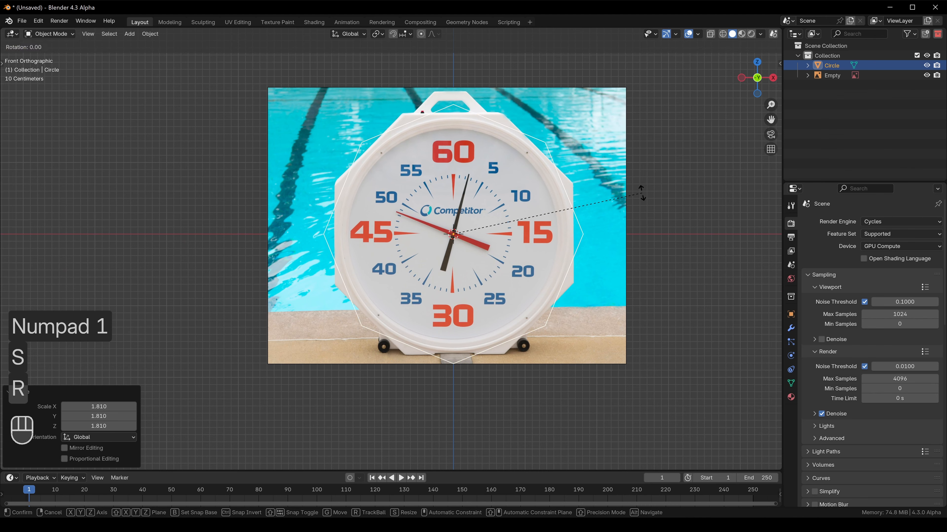
# Step: Rotate the circle 22.5° and scale it to match the outline of the clock's octagonal housing
pyautogui.press('KP_Enter')
pyautogui.press('s')
pyautogui.press('shift')
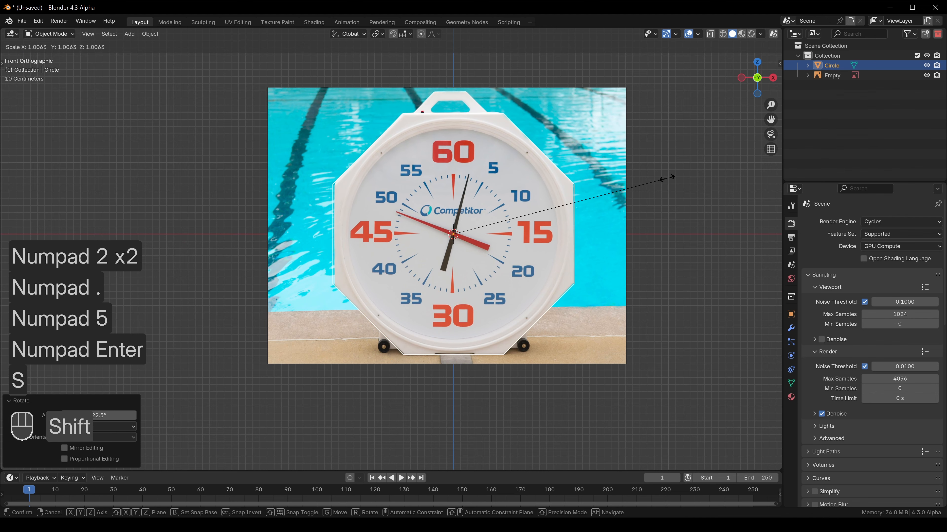
pyautogui.click(666, 178)
# Step: Subdivide each of the octagon's eight edges with three evenly spaced loop cuts in Edit Mode
pyautogui.scroll(1, 560, 167)
pyautogui.keyDown('shift'); pyautogui.moveTo(522, 157); pyautogui.dragTo(525, 176, button='middle'); pyautogui.keyUp('shift')
pyautogui.press('Tab')
pyautogui.hotkey('ctrl', 'r')
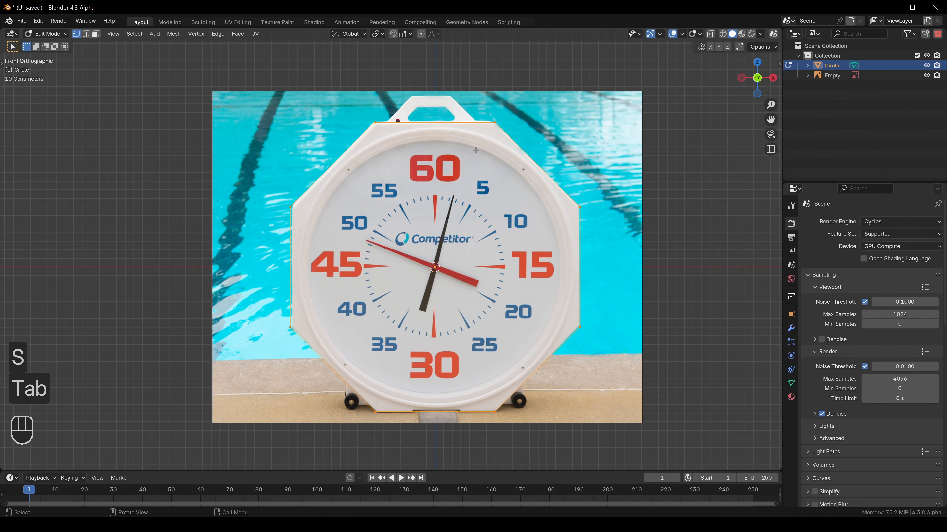
pyautogui.click(441, 122)
pyautogui.hotkey('ctrl', 'r')
pyautogui.scroll(2, 539, 165)
pyautogui.click(540, 166)
pyautogui.hotkey('ctrl', 'r')
pyautogui.click(574, 260)
pyautogui.hotkey('ctrl', 'r')
pyautogui.click(546, 360)
pyautogui.hotkey('ctrl', 'r')
pyautogui.click(447, 411)
pyautogui.hotkey('ctrl', 'r')
pyautogui.click(338, 375)
pyautogui.hotkey('ctrl', 'r')
pyautogui.click(291, 267)
pyautogui.hotkey('ctrl', 'r')
pyautogui.click(326, 170)
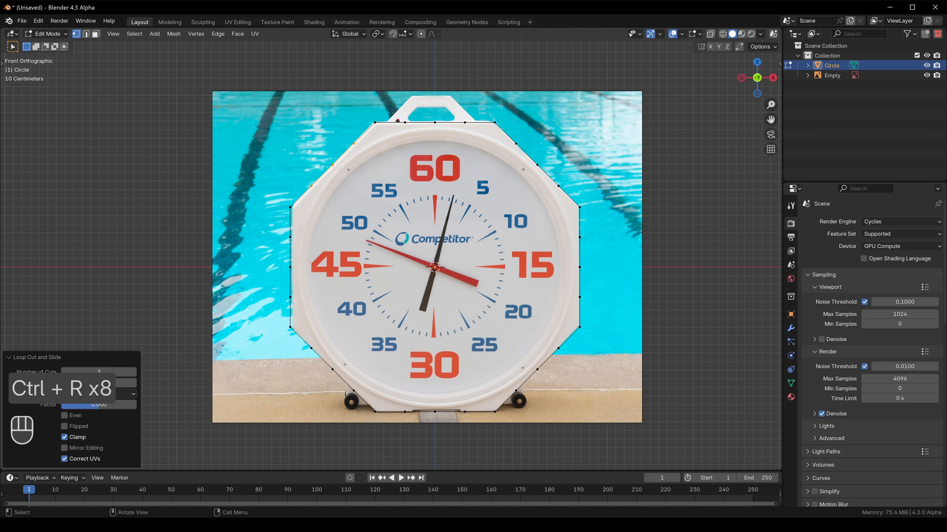
# Step: Extrude the whole octagon outline and scale the new loop inward to about 0.944
pyautogui.keyDown('alt'); pyautogui.click(326, 171); pyautogui.keyUp('alt')
pyautogui.press('e')
pyautogui.click(681, 169)
pyautogui.press('s')
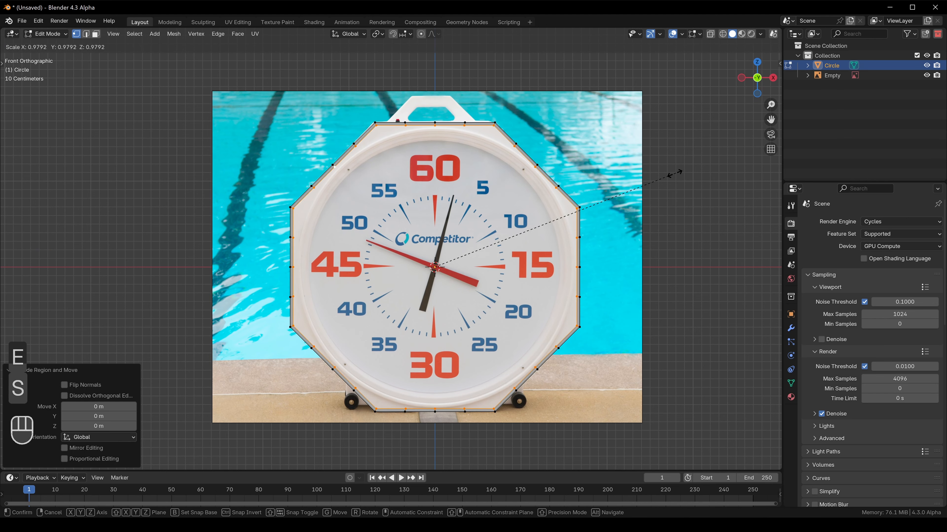
pyautogui.click(668, 177)
# Step: Turn the inner loop into a circle with LoopTools and scale it to about 0.996
pyautogui.rightClick(679, 177)
pyautogui.moveTo(676, 164)
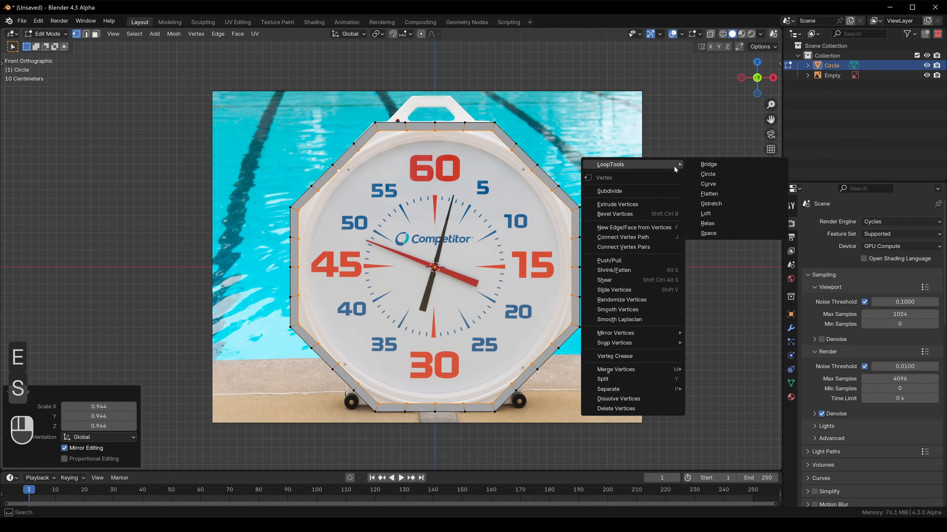
pyautogui.click(714, 177)
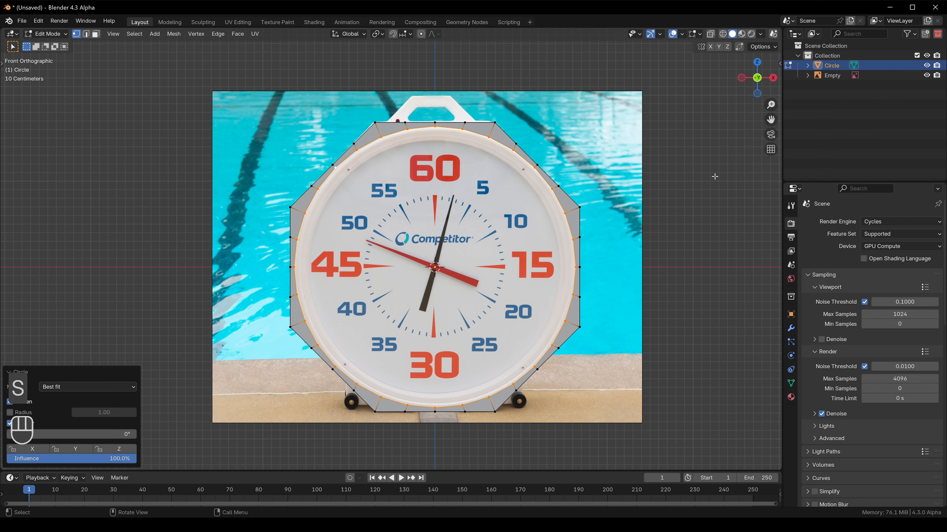
pyautogui.click(652, 153)
# Step: Switch to quad view and extrude the circular loop forward about 0.026 m along negative Y
pyautogui.hotkey('ctrl', 'alt', 'q')
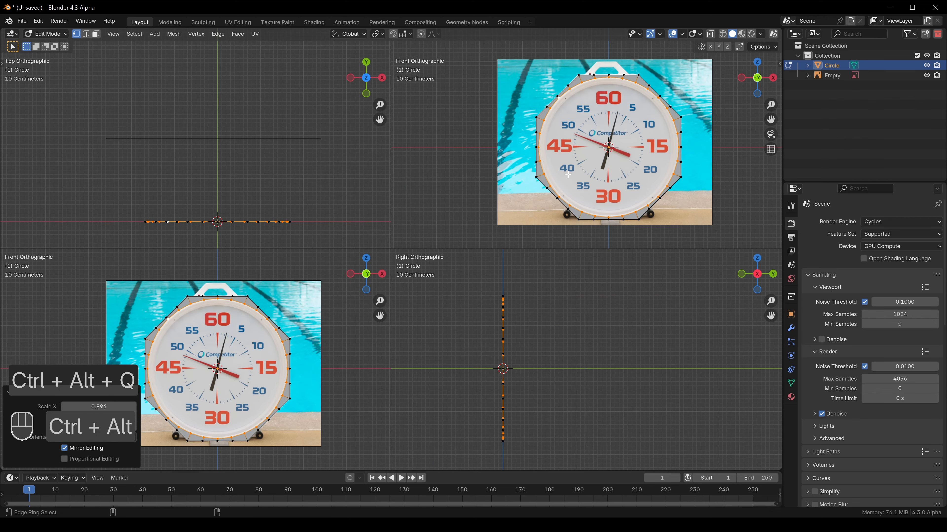
pyautogui.scroll(6, 671, 108)
pyautogui.moveTo(671, 109); pyautogui.dragTo(634, 110, button='middle')
pyautogui.scroll(2, 633, 108)
pyautogui.scroll(-1, 641, 96)
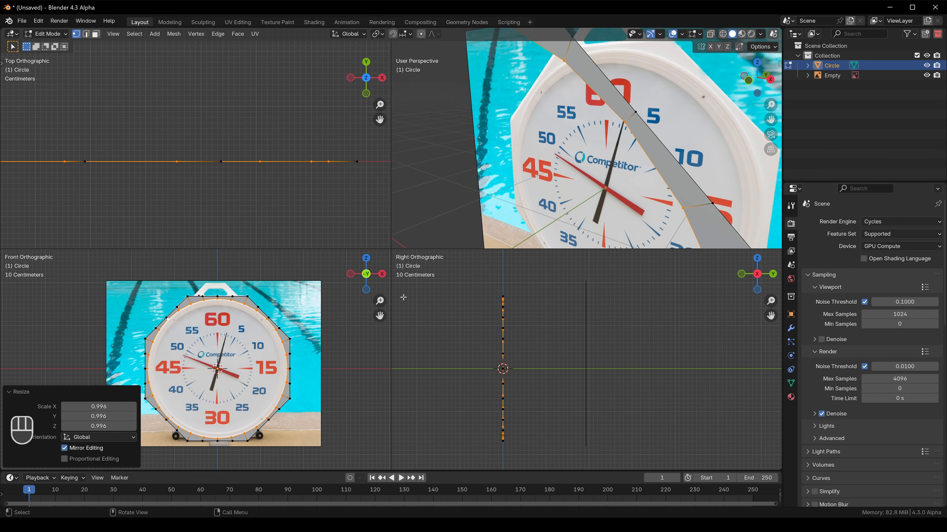
pyautogui.scroll(8, 249, 346)
pyautogui.press('e')
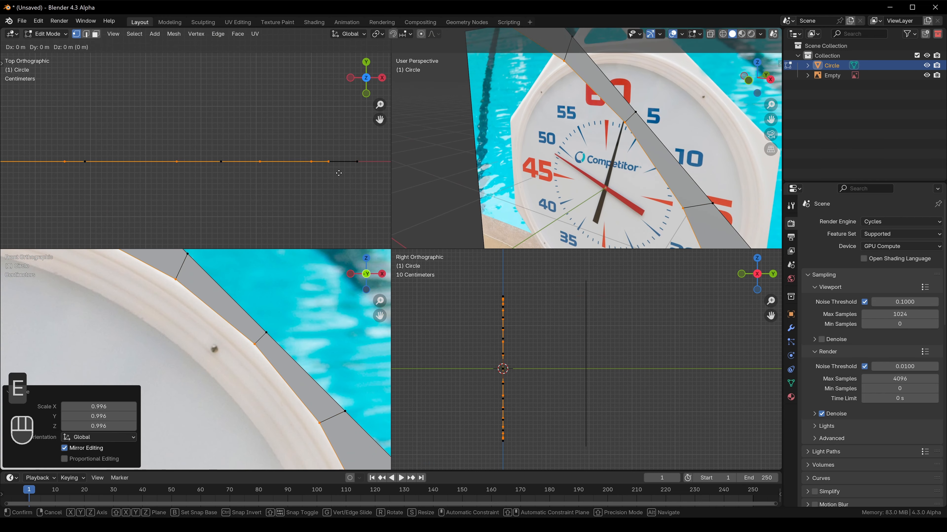
pyautogui.click(339, 188)
# Step: Extrude the front circular loop and scale it inward to about 0.896 to form the rim's front face
pyautogui.press('e')
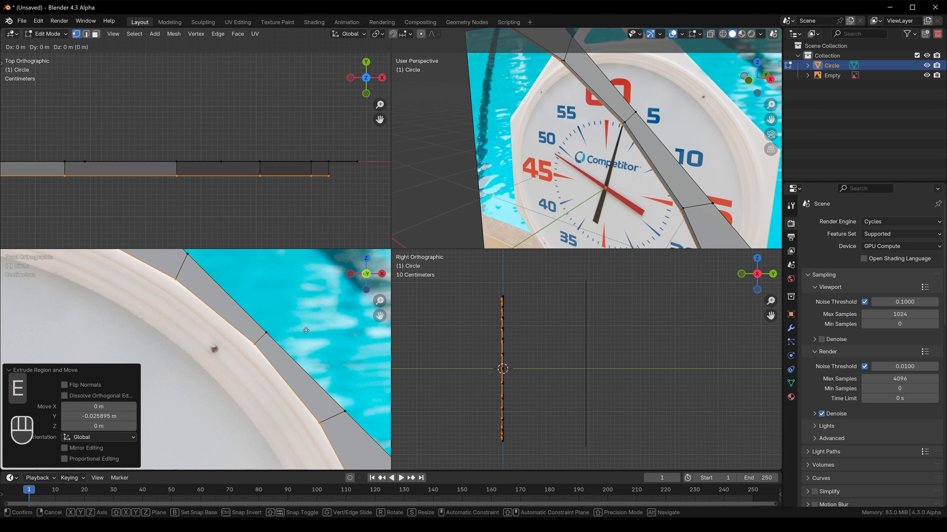
pyautogui.press('s')
pyautogui.click(262, 370)
# Step: Turn on X-ray display and extrude the rim's inner loop backward about 0.010 m along Y
pyautogui.scroll(3, 226, 174)
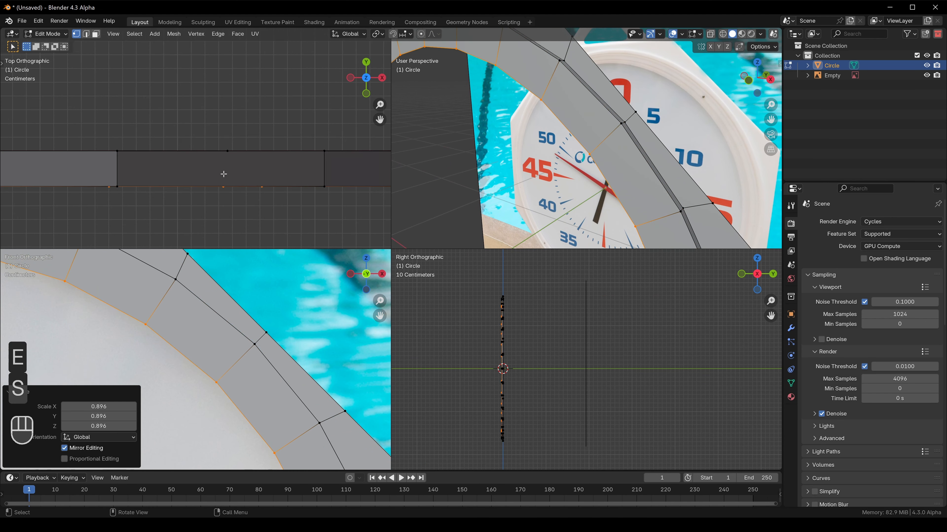
pyautogui.hotkey('alt', 'z')
pyautogui.press('e')
pyautogui.press('y')
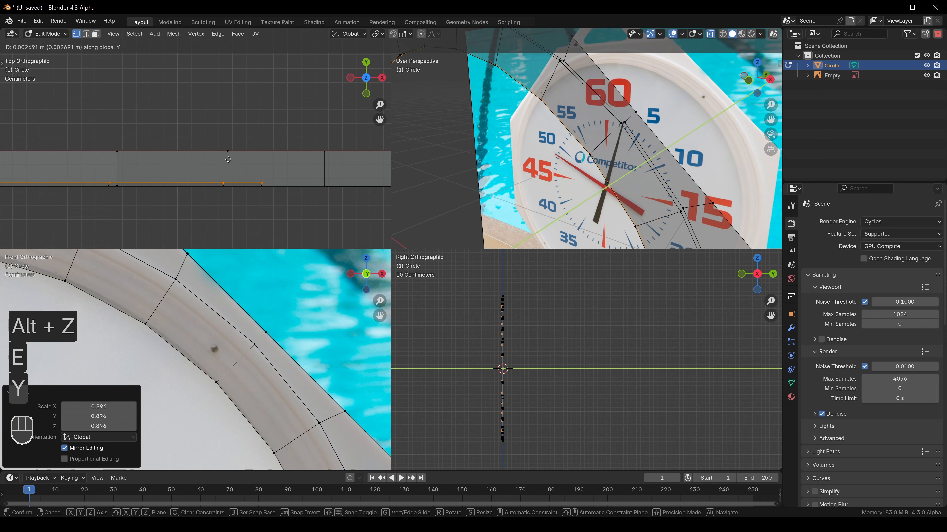
pyautogui.click(232, 151)
# Step: Configure snapping and move the inner loop along Y to align with the frame's rear vertices
pyautogui.click(406, 34)
pyautogui.keyDown('shift'); pyautogui.click(395, 115); pyautogui.keyUp('shift')
pyautogui.press('g')
pyautogui.press('y')
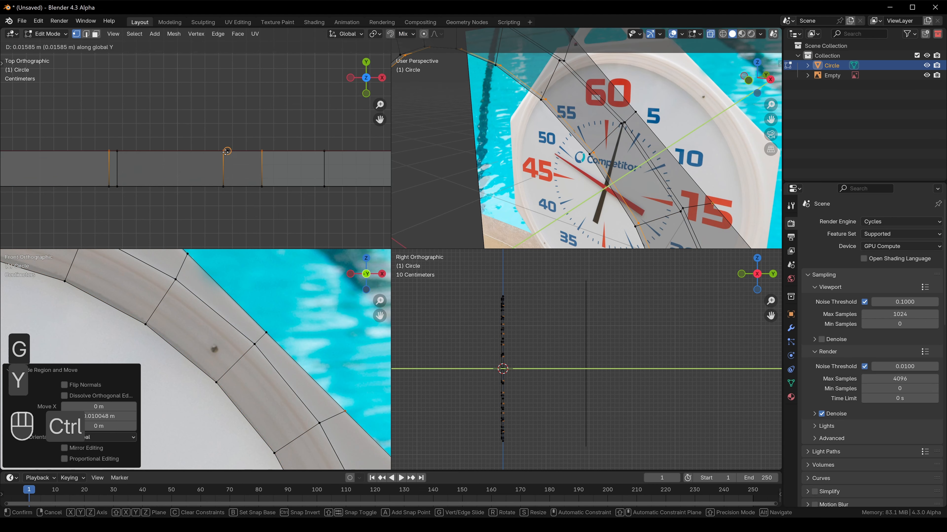
pyautogui.keyDown('ctrl'); pyautogui.click(226, 153); pyautogui.keyUp('ctrl')
pyautogui.press('Tab')
pyautogui.press('Tab')
# Step: Add three loop cuts around the rim's front face, placed along the grooves in the reference photo
pyautogui.hotkey('alt', 'z')
pyautogui.hotkey('ctrl', 'r')
pyautogui.click(242, 354)
pyautogui.click(251, 349)
pyautogui.scroll(4, 244, 354)
pyautogui.hotkey('ctrl', 'r')
pyautogui.click(221, 375)
pyautogui.click(239, 357)
pyautogui.hotkey('ctrl', 'r')
pyautogui.click(204, 383)
pyautogui.click(205, 381)
# Step: Select two face loops on the rim's front and extrude them about 0.007 m forward as raised ridges
pyautogui.press('3')
pyautogui.keyDown('alt'); pyautogui.click(221, 372); pyautogui.keyUp('alt')
pyautogui.keyDown('alt'); pyautogui.keyDown('shift'); pyautogui.click(252, 345); pyautogui.keyUp('shift'); pyautogui.keyUp('alt')
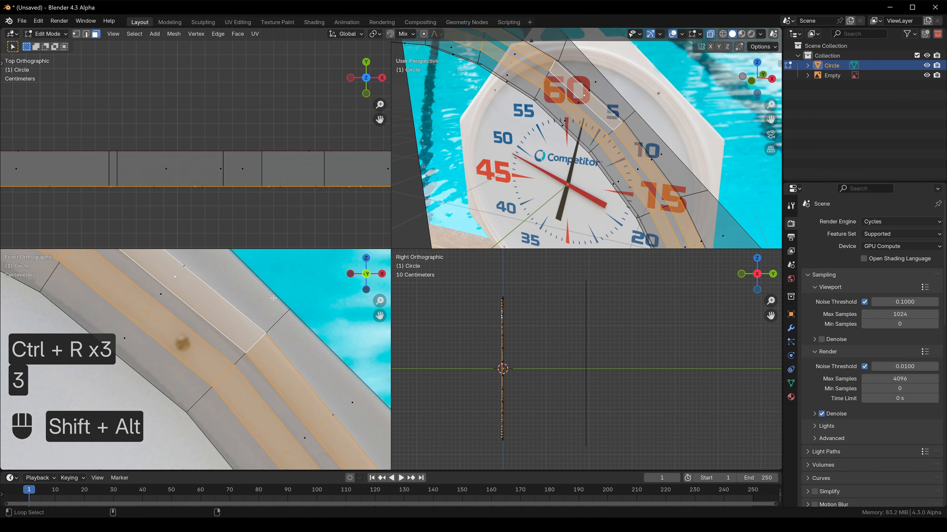
pyautogui.press('e')
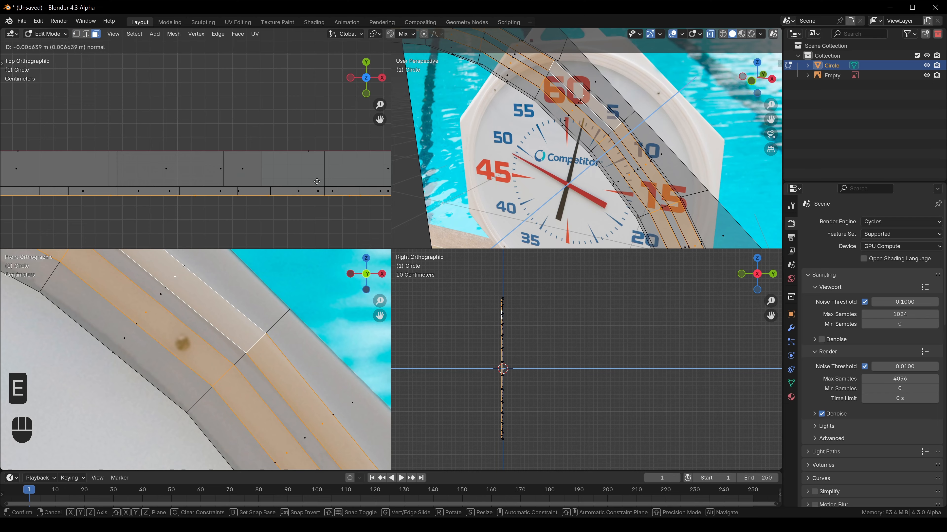
pyautogui.click(317, 182)
# Step: Return to Object Mode in a single view and save the file as ClockModel.blend
pyautogui.press('Tab')
pyautogui.hotkey('ctrl', 'alt', 'q')
pyautogui.hotkey('ctrl', 's')
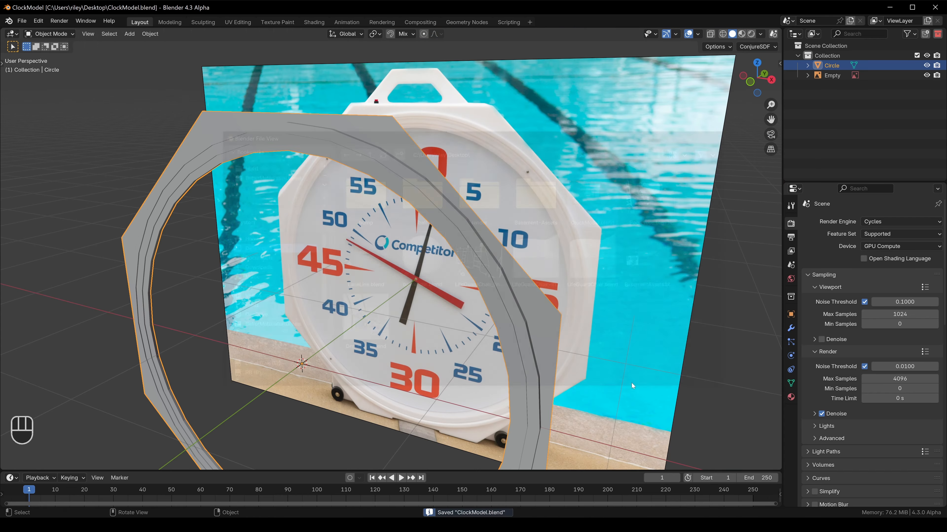
# Step: Add a level 2 Subdivision modifier to the frame with smooth shading
pyautogui.hotkey('ctrl', '2')
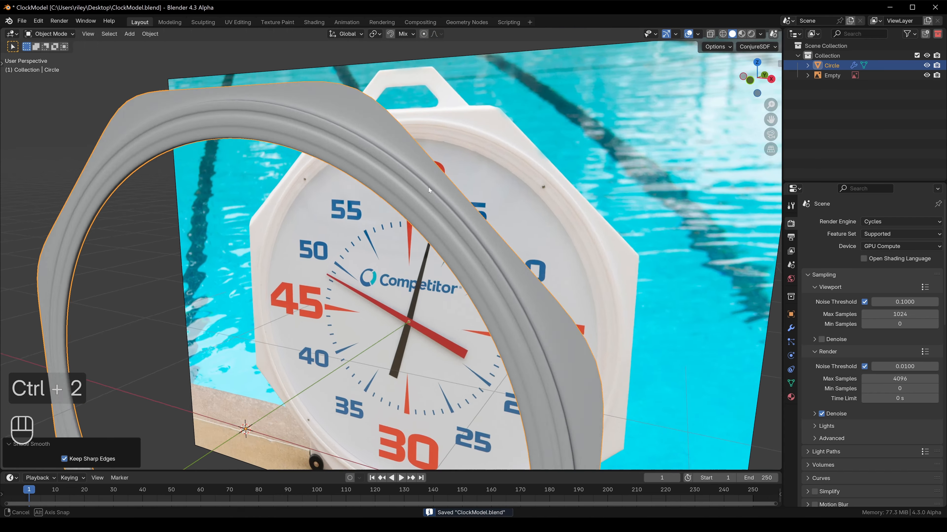
pyautogui.moveTo(428, 187)
pyautogui.mouseDown(button='middle')
pyautogui.moveTo(424, 138)
pyautogui.moveTo(381, 181)
pyautogui.moveTo(439, 233)
pyautogui.mouseUp(button='middle')
pyautogui.scroll(2, 418, 186)
pyautogui.moveTo(409, 173); pyautogui.dragTo(463, 216, button='middle')
# Step: Turn off the Subdivision modifier's display in Edit Mode
pyautogui.press('Tab')
pyautogui.scroll(2, 427, 207)
pyautogui.click(791, 328)
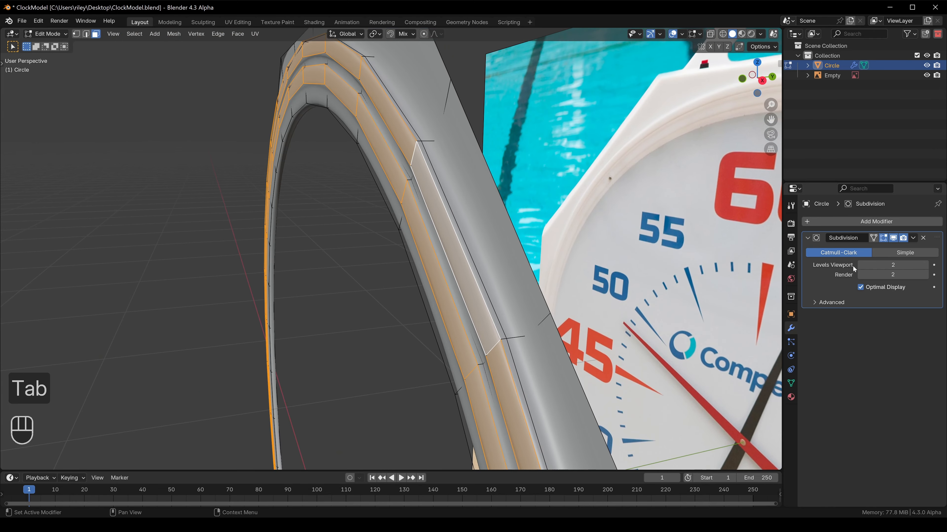
pyautogui.click(882, 238)
# Step: Dissolve the extra edge loop beside the frame's outer raised ridge
pyautogui.scroll(-3, 432, 171)
pyautogui.press('2')
pyautogui.keyDown('alt'); pyautogui.click(425, 163); pyautogui.keyUp('alt')
pyautogui.hotkey('ctrl', 'x')
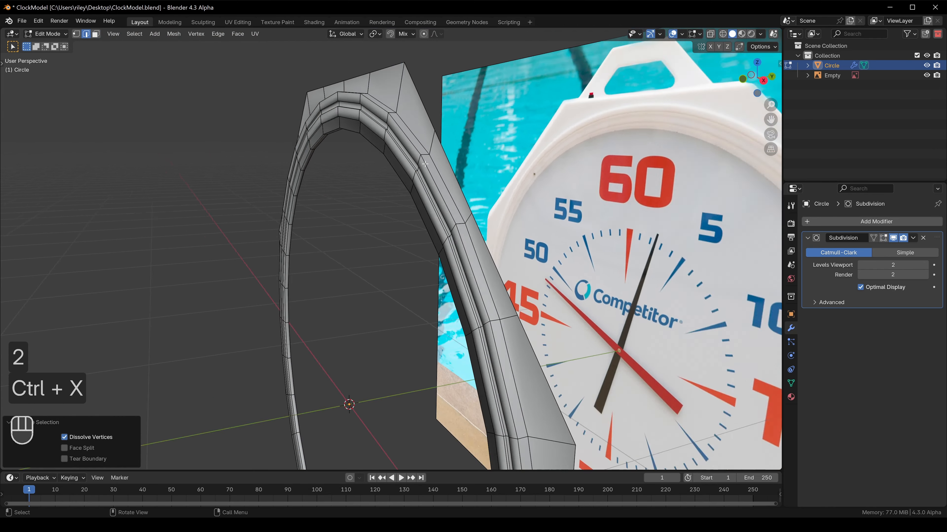
# Step: Adjust the position of the two raised face loops on the frame's front
pyautogui.press('Tab')
pyautogui.moveTo(425, 163); pyautogui.dragTo(457, 165, button='middle')
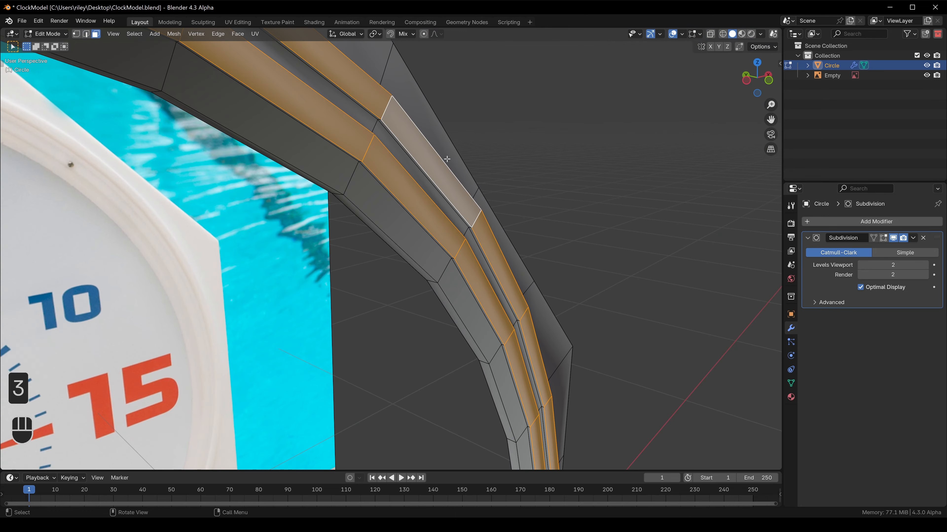
pyautogui.press('g')
pyautogui.press('x')
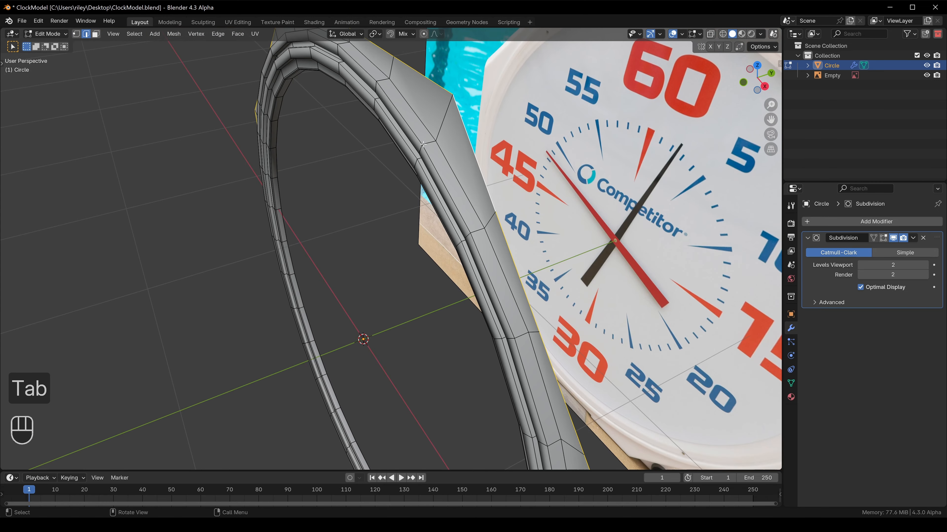
# Step: Extrude the frame's outer octagonal edge loop backward along Y to form the side walls
pyautogui.press('e')
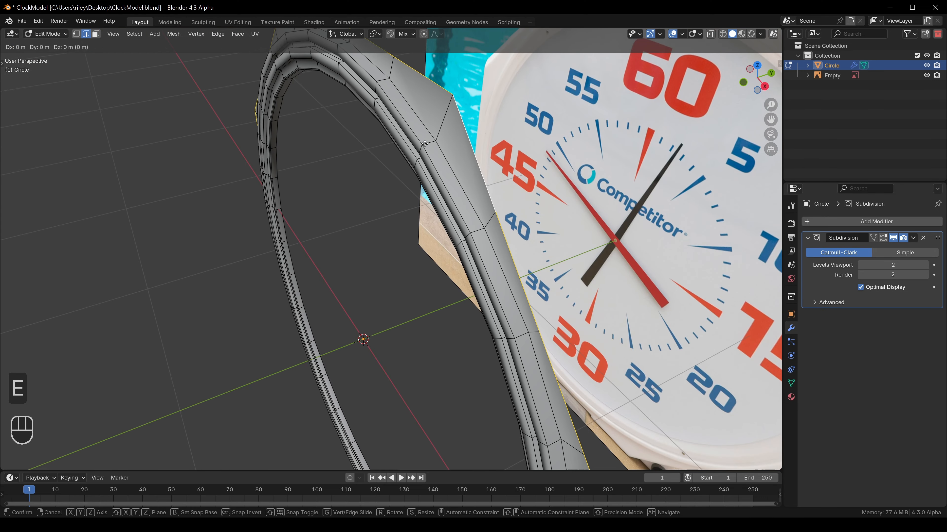
pyautogui.press('y')
pyautogui.click(476, 135)
# Step: Bevel the edge loop across the frame's upper corner with two segments and a width of about 0.0113 m
pyautogui.keyDown('alt'); pyautogui.click(447, 116); pyautogui.keyUp('alt')
pyautogui.moveTo(446, 119); pyautogui.dragTo(471, 148, button='middle')
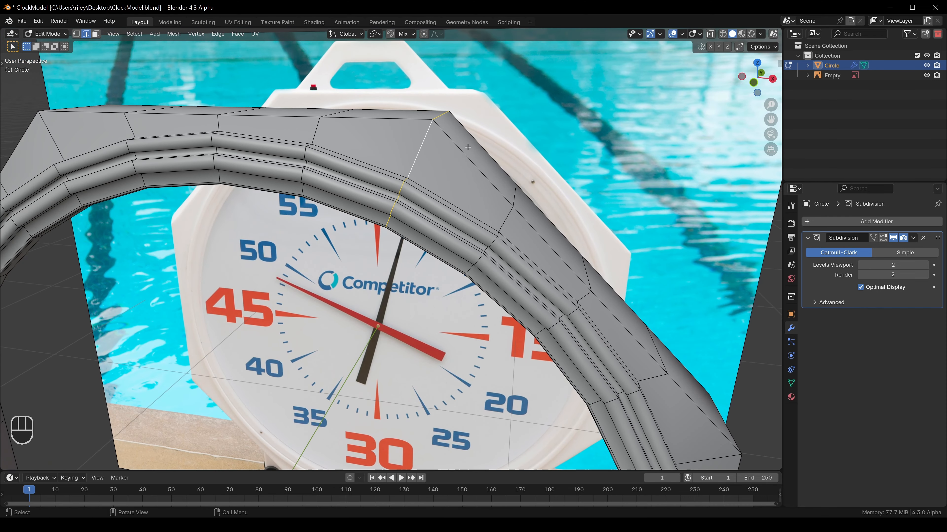
pyautogui.hotkey('ctrl', 'b')
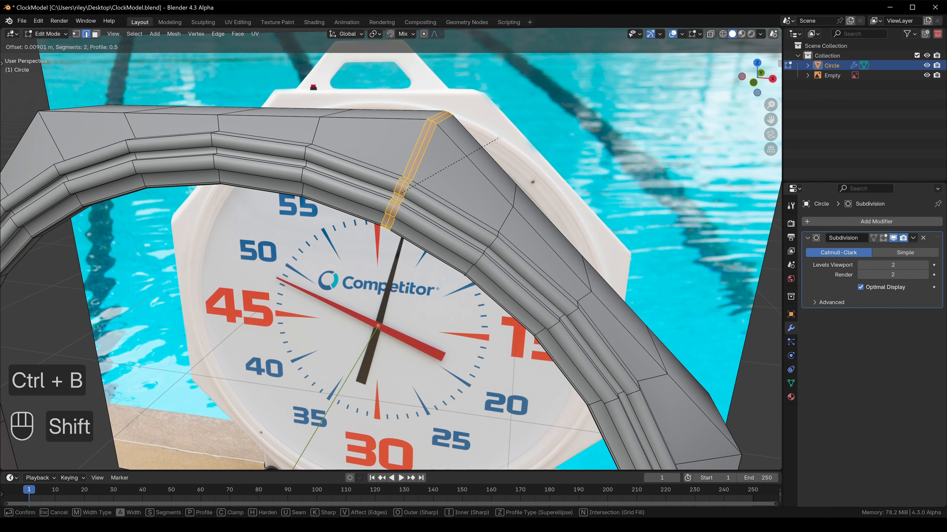
pyautogui.click(505, 138)
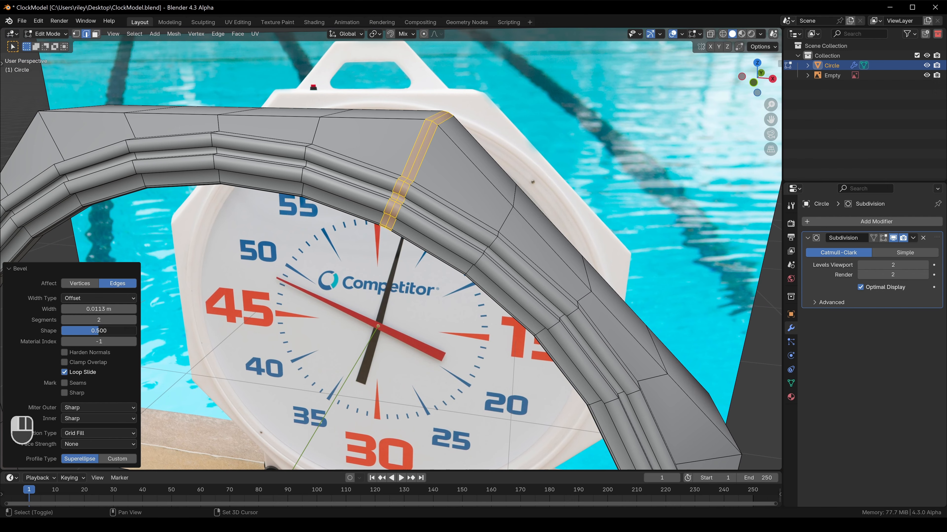
# Step: Add an edge loop on the frame's front face close to its outer edge, at a slide factor of about 0.689
pyautogui.moveTo(356, 145); pyautogui.dragTo(472, 109, button='middle')
pyautogui.scroll(4, 472, 138)
pyautogui.press('Tab')
pyautogui.scroll(-3, 426, 165)
pyautogui.moveTo(406, 183); pyautogui.dragTo(378, 229, button='middle')
pyautogui.scroll(3, 432, 161)
pyautogui.press('Tab')
pyautogui.moveTo(448, 149); pyautogui.dragTo(434, 154, button='middle')
pyautogui.hotkey('ctrl', 'r')
pyautogui.click(435, 154)
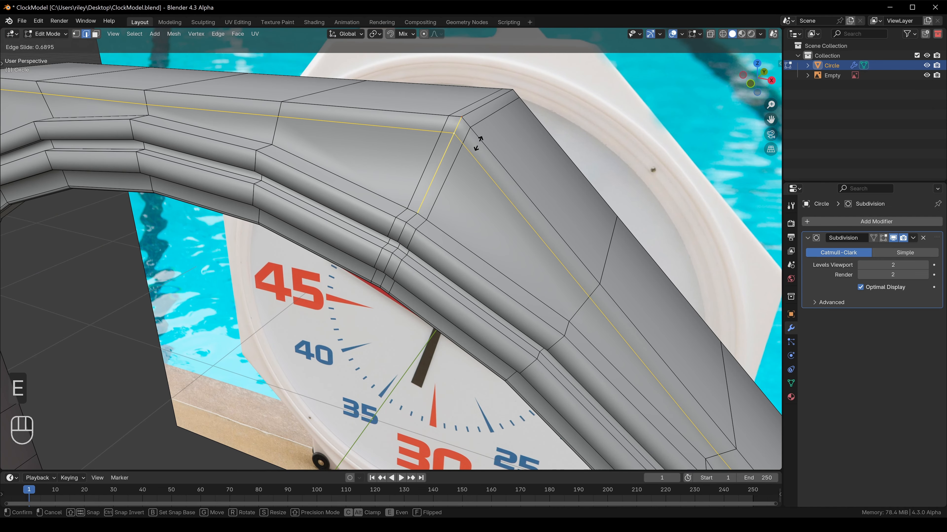
pyautogui.click(478, 143)
# Step: Knife-cut connecting edges at the frame's beveled corner and dissolve the redundant bevel edges across the rim
pyautogui.scroll(1, 453, 121)
pyautogui.moveTo(454, 120); pyautogui.dragTo(446, 123, button='middle')
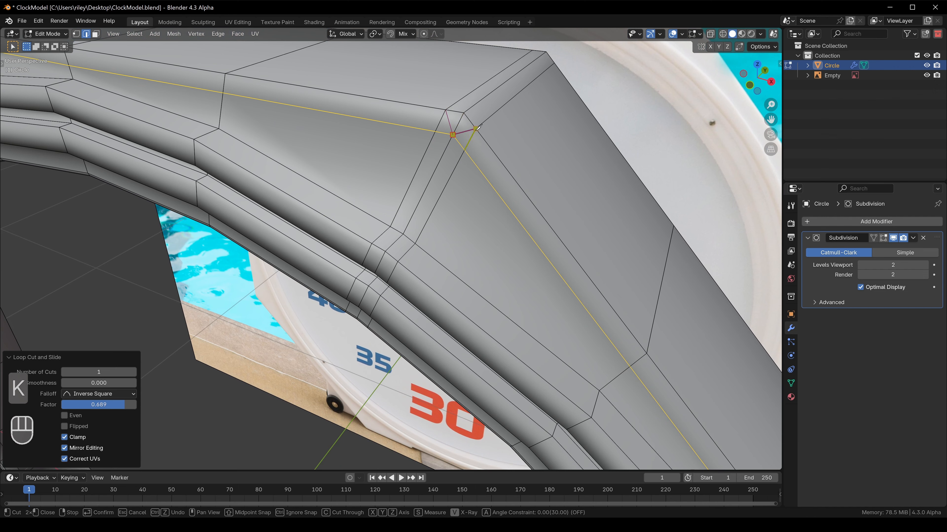
pyautogui.press('space')
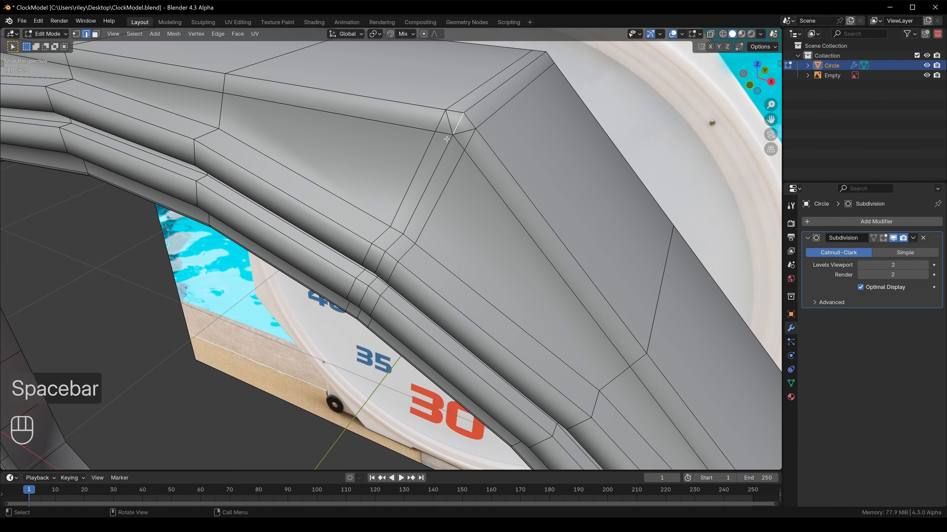
pyautogui.hotkey('ctrl', 'x')
pyautogui.moveTo(450, 160); pyautogui.dragTo(462, 144, button='middle')
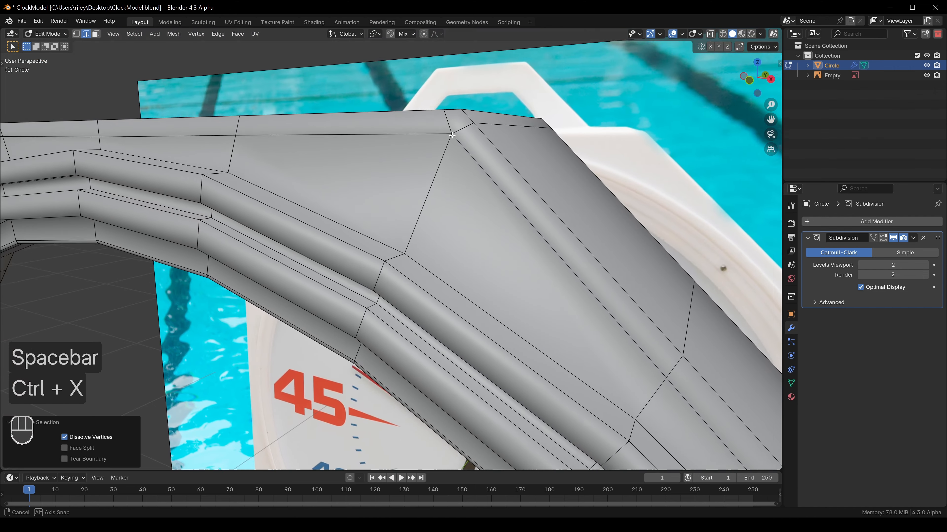
# Step: Add a supporting edge loop around the frame's side wall close to the front edge
pyautogui.press('Tab')
pyautogui.press('Tab')
pyautogui.scroll(2, 462, 144)
pyautogui.hotkey('ctrl', 'r')
pyautogui.click(451, 139)
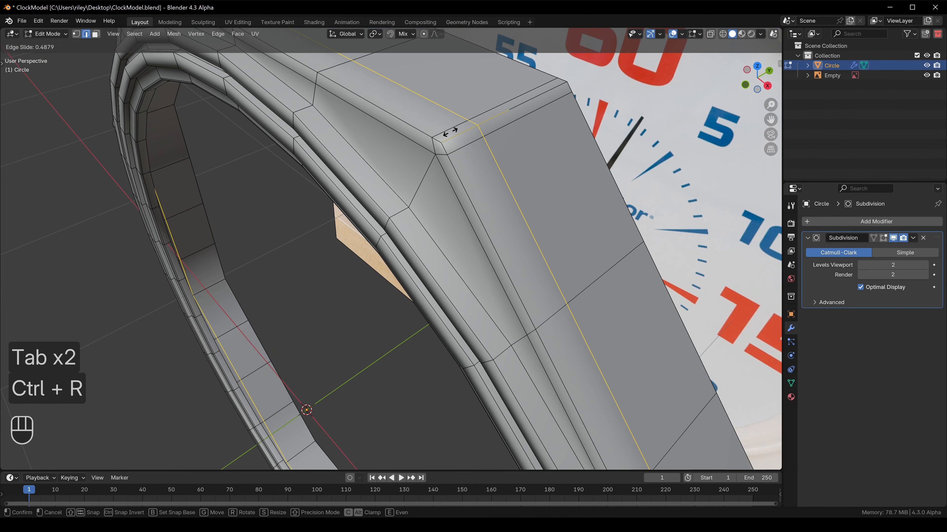
pyautogui.click(433, 139)
pyautogui.moveTo(432, 140); pyautogui.dragTo(394, 231, button='middle')
pyautogui.press('Tab')
pyautogui.press('Tab')
# Step: Try to make an edge loop on the frame circular with LoopTools, and undo it
pyautogui.scroll(2, 425, 205)
pyautogui.keyDown('alt'); pyautogui.click(432, 202); pyautogui.keyUp('alt')
pyautogui.scroll(-3, 431, 202)
pyautogui.rightClick(445, 208)
pyautogui.moveTo(459, 196)
pyautogui.click(504, 204)
pyautogui.moveTo(504, 203); pyautogui.dragTo(570, 284, button='middle')
pyautogui.hotkey('ctrl', 'z')
# Step: Delete the frame's left and lower vertices in X-ray front view, keeping only the upper-right quarter
pyautogui.moveTo(136, 91); pyautogui.dragTo(292, 409)
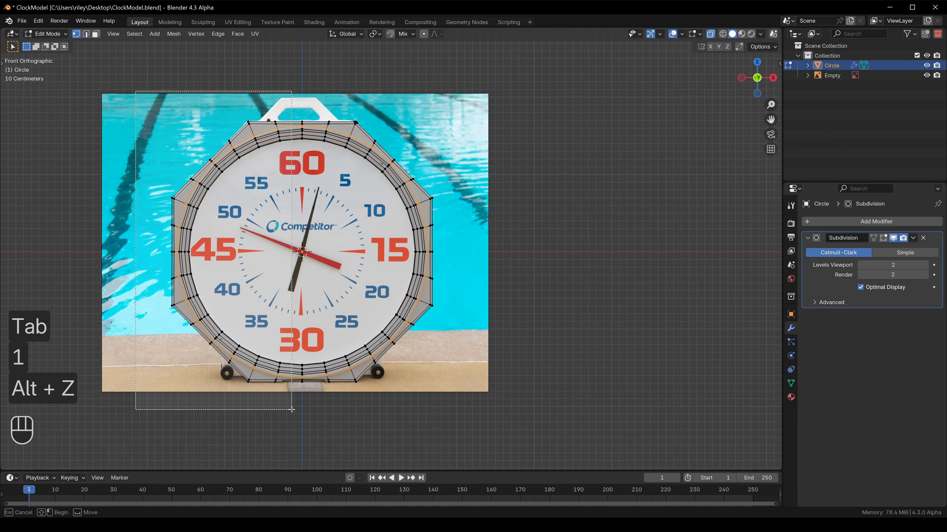
pyautogui.keyDown('shift'); pyautogui.moveTo(255, 415); pyautogui.dragTo(542, 258); pyautogui.keyUp('shift')
pyautogui.press('x')
pyautogui.click(541, 258)
pyautogui.press('Tab')
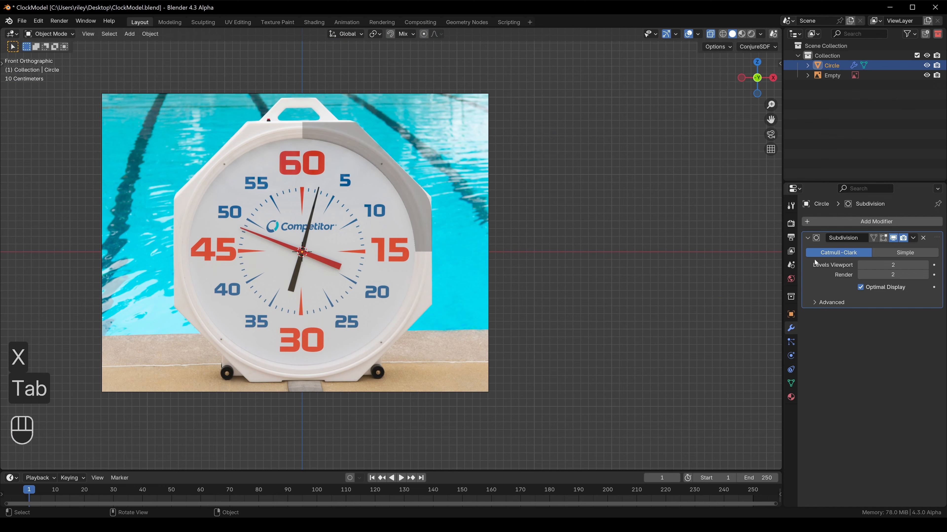
# Step: Add a Mirror modifier on the X and Z axes with clipping enabled
pyautogui.click(899, 224)
pyautogui.click(837, 245)
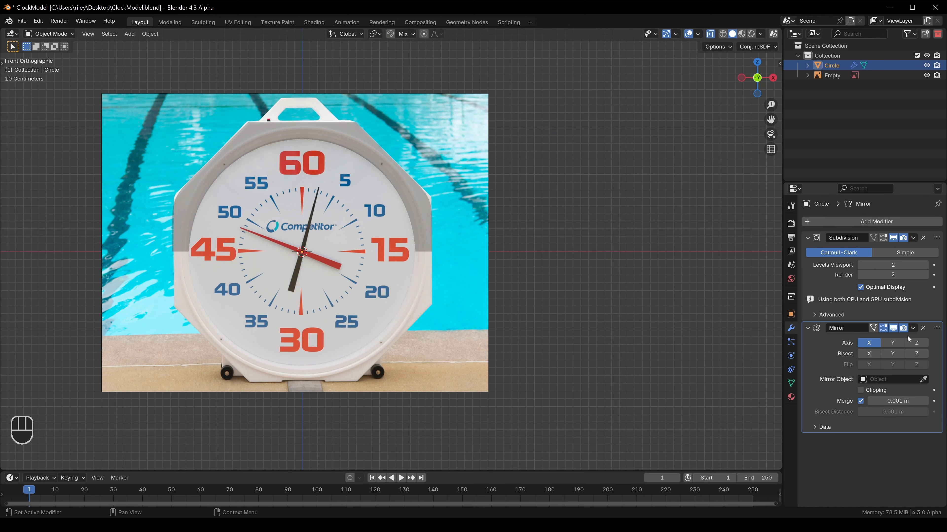
pyautogui.click(916, 344)
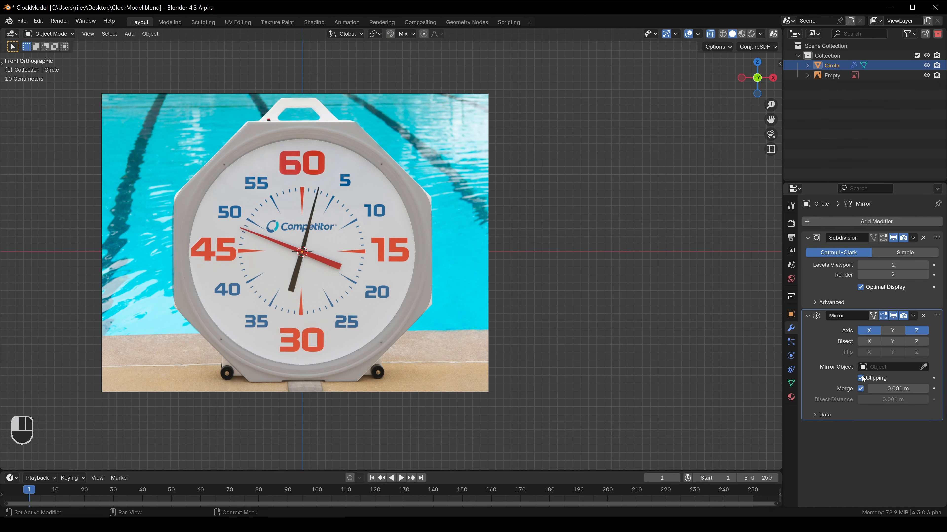
# Step: Bevel the edge loop running through the frame's right corner with two segments and a width of 0.0153 m
pyautogui.moveTo(425, 182); pyautogui.dragTo(388, 208, button='middle')
pyautogui.keyDown('shift'); pyautogui.moveTo(388, 208); pyautogui.dragTo(428, 185, button='middle'); pyautogui.keyUp('shift')
pyautogui.press('Tab')
pyautogui.scroll(3, 429, 209)
pyautogui.hotkey('alt', 'z')
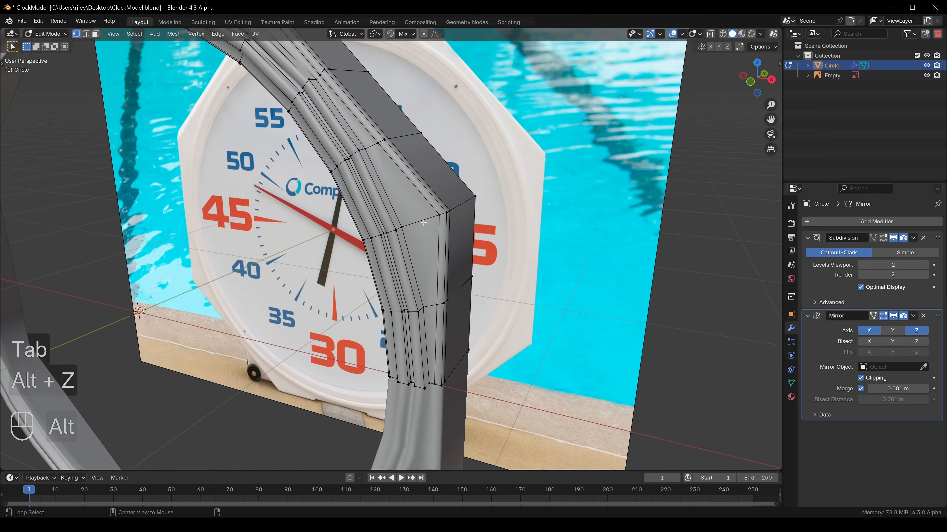
pyautogui.scroll(1, 419, 218)
pyautogui.press('2')
pyautogui.keyDown('alt'); pyautogui.click(420, 219); pyautogui.keyUp('alt')
pyautogui.scroll(3, 420, 219)
pyautogui.moveTo(421, 219); pyautogui.dragTo(395, 200, button='middle')
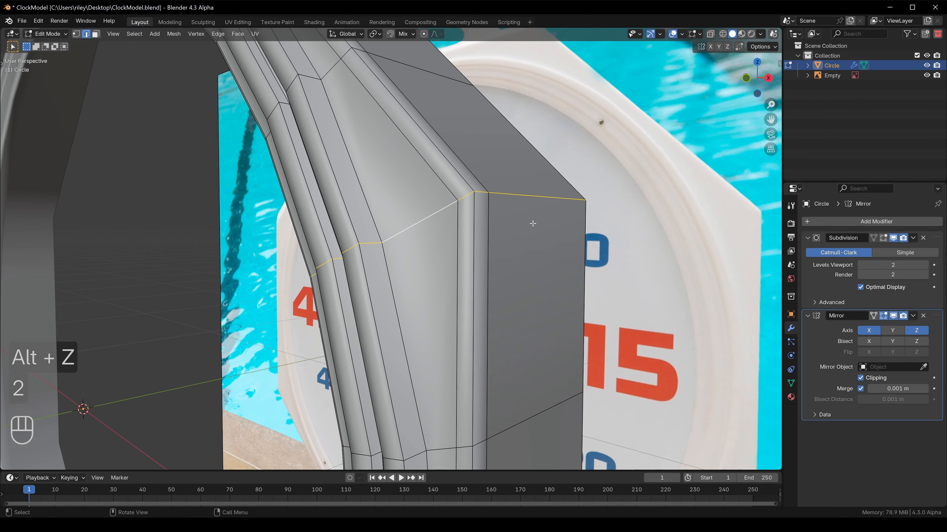
pyautogui.hotkey('ctrl', 'b')
pyautogui.click(581, 227)
# Step: Cut diagonal edges joining the bevelled corner to its middle edge, and dissolve the two outer bevel loops across the front rim
pyautogui.scroll(3, 492, 194)
pyautogui.moveTo(485, 186); pyautogui.dragTo(494, 196, button='middle')
pyautogui.press('k')
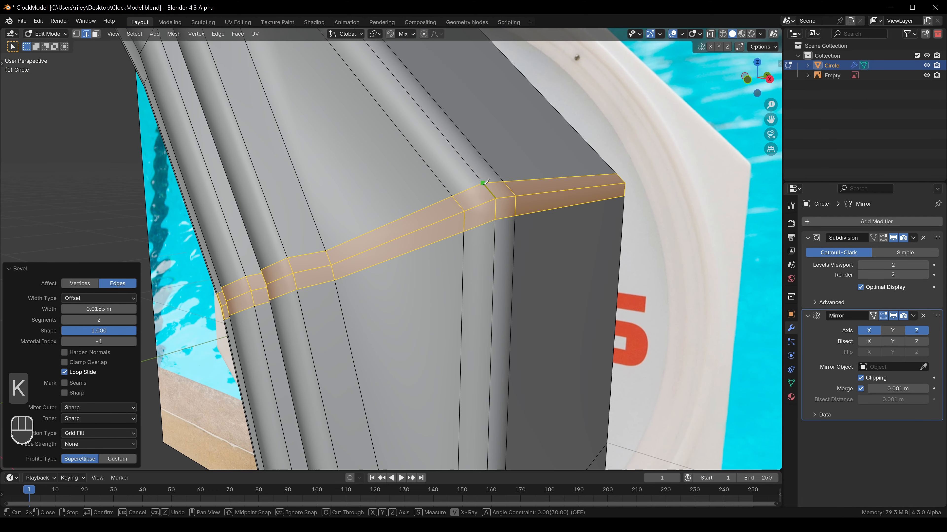
pyautogui.click(491, 215)
pyautogui.press('space')
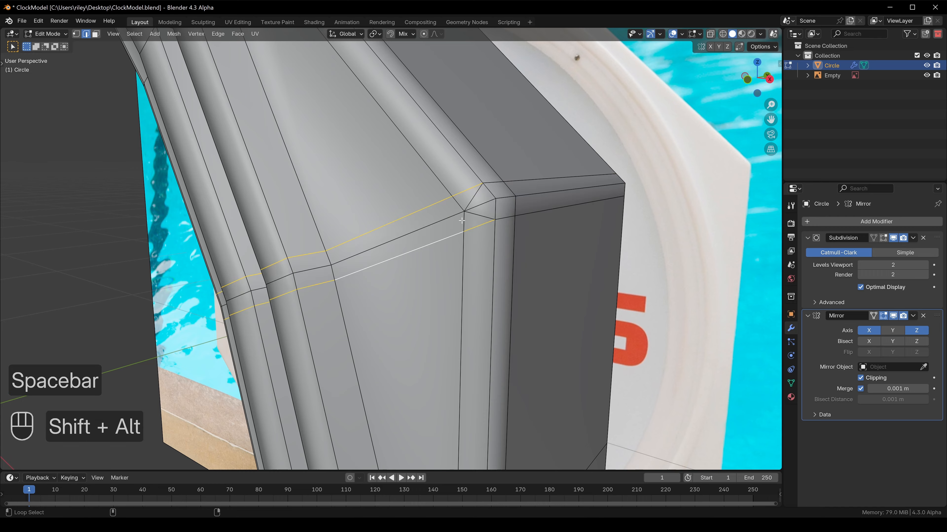
pyautogui.hotkey('ctrl', 'x')
pyautogui.moveTo(491, 215); pyautogui.dragTo(468, 181, button='middle')
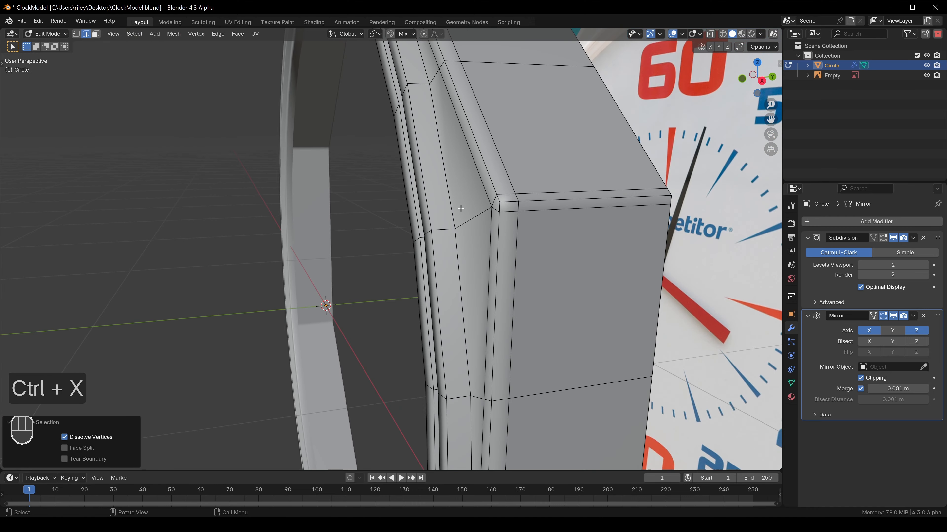
# Step: Move the Mirror modifier above Subdivision and apply it to the frame
pyautogui.press('Tab')
pyautogui.scroll(-2, 495, 210)
pyautogui.moveTo(933, 315); pyautogui.dragTo(918, 238)
pyautogui.moveTo(458, 226)
pyautogui.mouseDown(button='middle')
pyautogui.moveTo(488, 217)
pyautogui.moveTo(453, 217)
pyautogui.mouseUp(button='middle')
pyautogui.hotkey('ctrl', 'a')
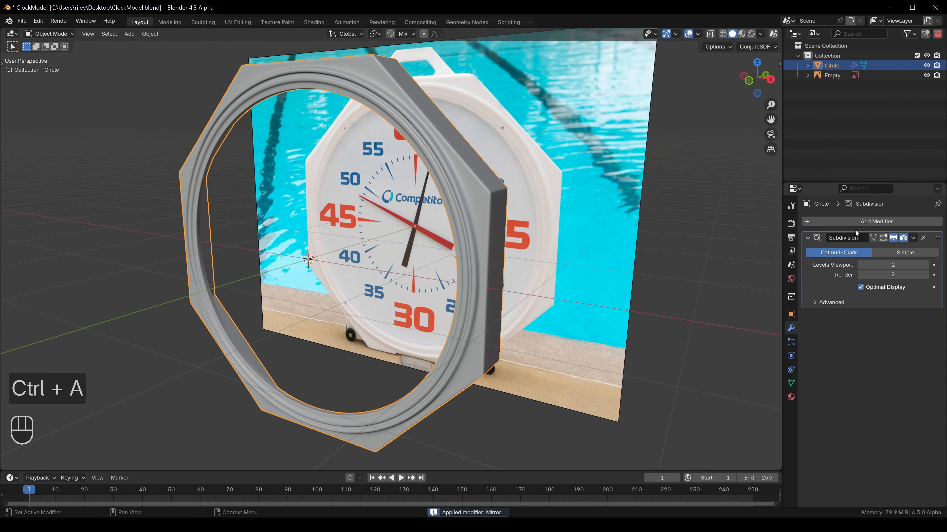
# Step: Delete the vertices of the frame's left half in X-ray front view
pyautogui.press('Tab')
pyautogui.press('KP_1')
pyautogui.press('1')
pyautogui.hotkey('alt', 'z')
pyautogui.press('x')
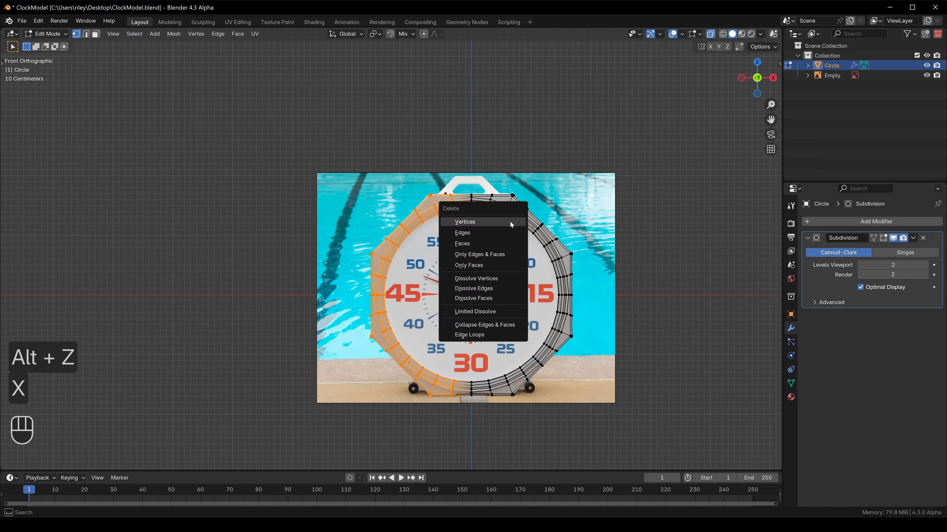
pyautogui.click(510, 222)
pyautogui.scroll(6, 493, 203)
pyautogui.press('Tab')
pyautogui.moveTo(610, 194); pyautogui.dragTo(586, 230, button='middle')
pyautogui.hotkey('alt', 'z')
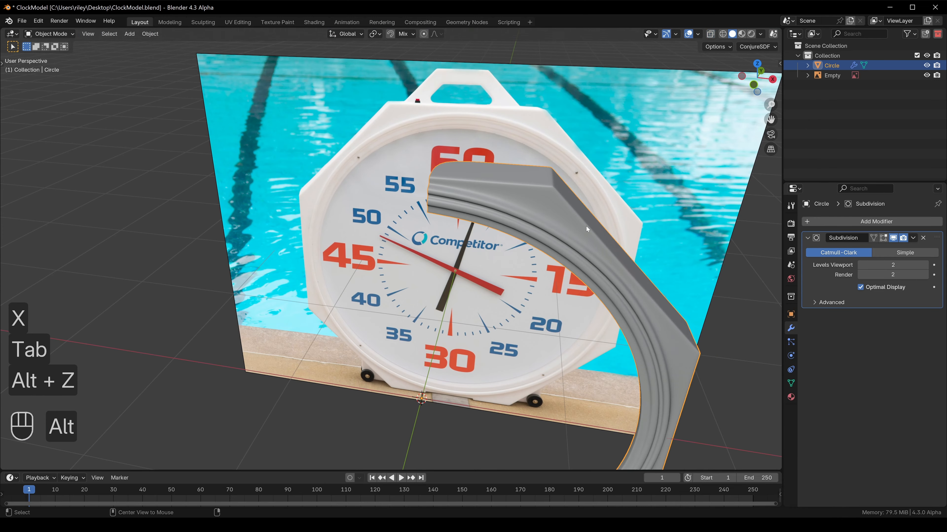
# Step: Add a Mirror modifier on the X axis and place it above Subdivision
pyautogui.click(912, 224)
pyautogui.write('mi')
pyautogui.click(805, 240)
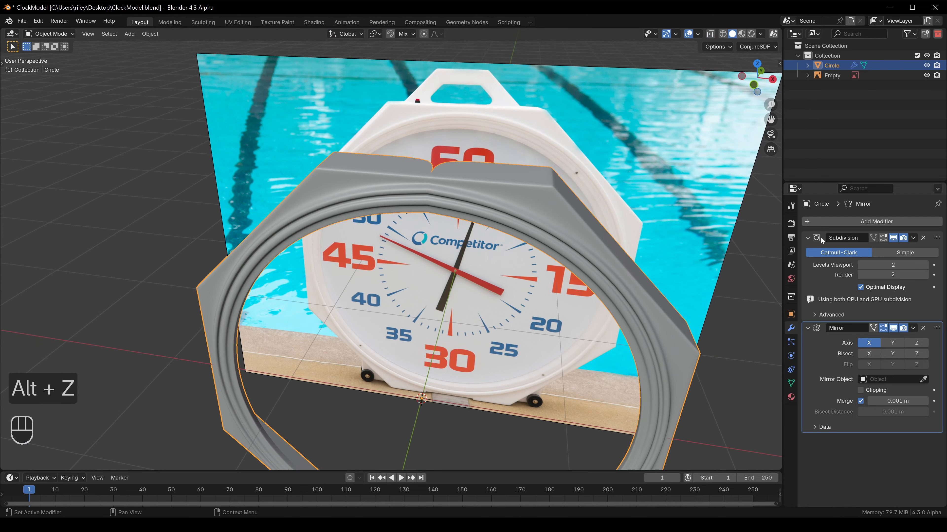
pyautogui.moveTo(930, 330); pyautogui.dragTo(902, 255)
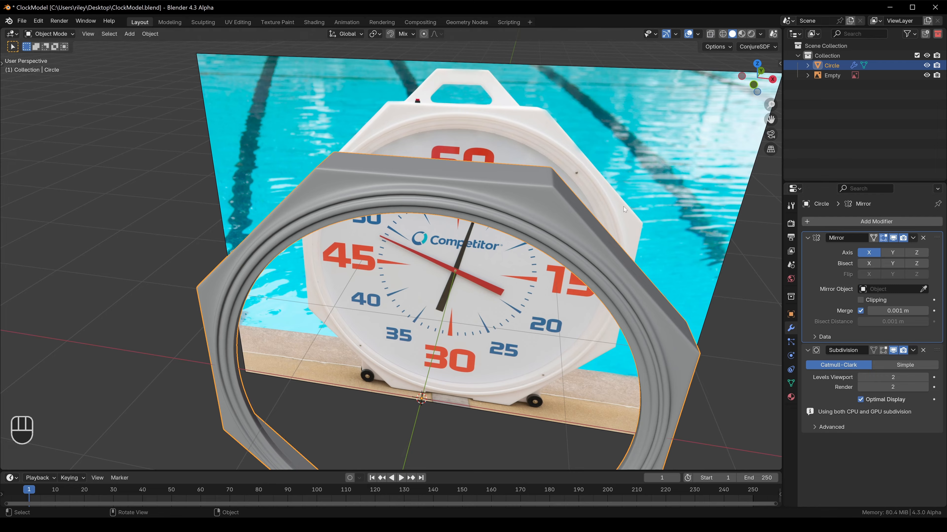
# Step: Add an edge loop on each side of the existing cross edge in the frame's top section for the handle base
pyautogui.scroll(6, 440, 169)
pyautogui.press('Tab')
pyautogui.press('KP_1')
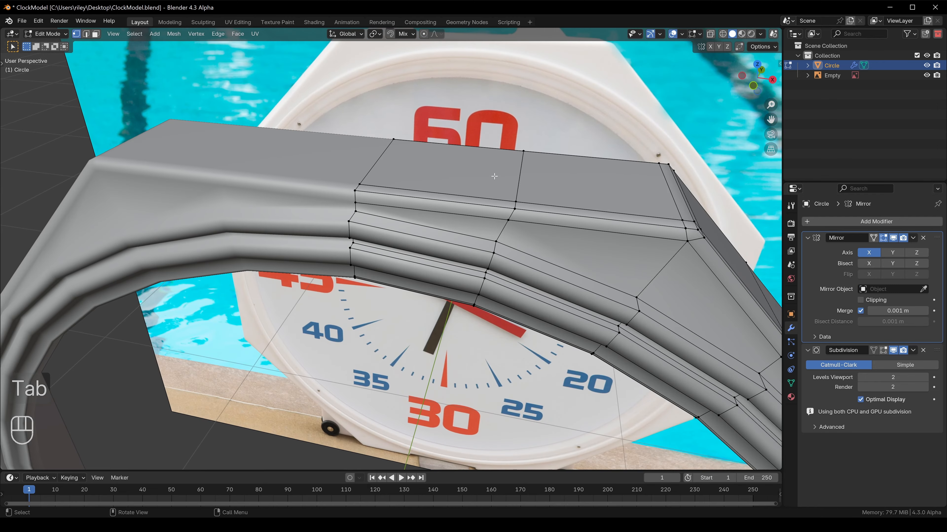
pyautogui.scroll(5, 494, 176)
pyautogui.hotkey('ctrl', 'r')
pyautogui.click(440, 191)
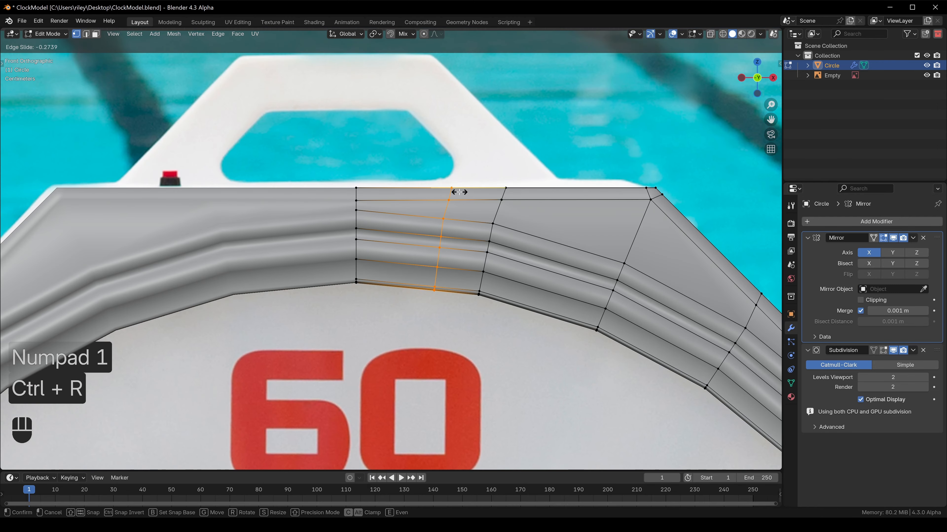
pyautogui.click(458, 191)
pyautogui.hotkey('ctrl', 'r')
pyautogui.click(570, 192)
pyautogui.click(562, 201)
# Step: Knife diagonal edges from the two new loops to the middle front vertex, and dissolve the loops' segments across the front rim
pyautogui.moveTo(563, 201); pyautogui.dragTo(450, 199, button='middle')
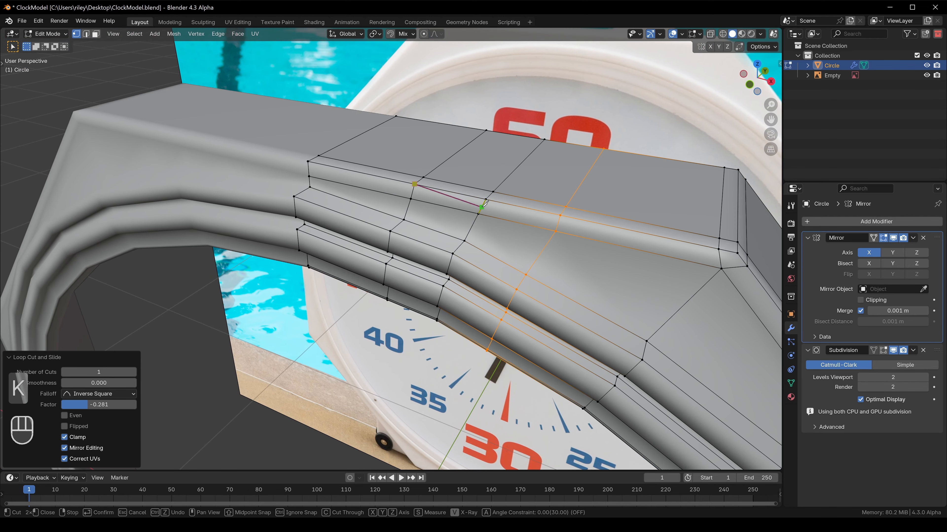
pyautogui.press('space')
pyautogui.press('2')
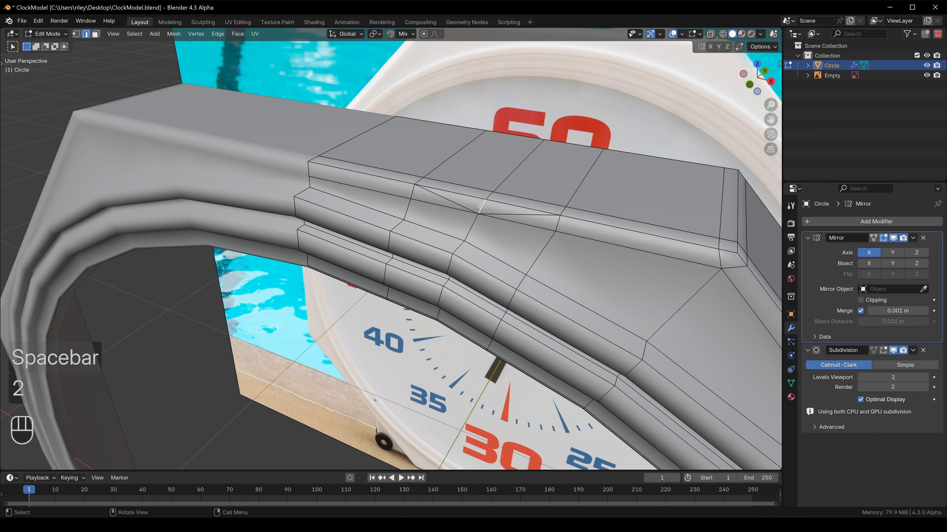
pyautogui.keyDown('alt'); pyautogui.keyDown('shift'); pyautogui.click(406, 208); pyautogui.keyUp('shift'); pyautogui.keyUp('alt')
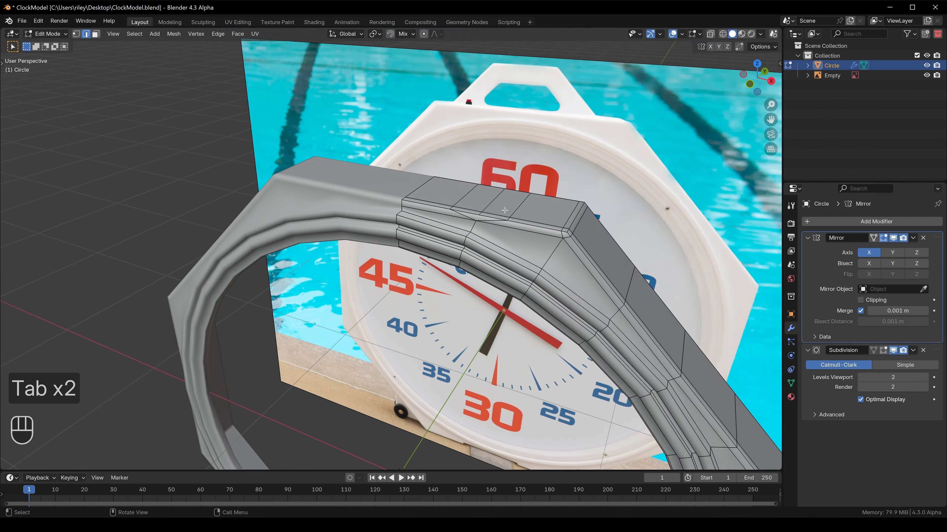
# Step: Add a centred edge loop around the frame's outer side wall and bevel it with one segment to a 0.0786 m width
pyautogui.moveTo(656, 168); pyautogui.dragTo(611, 179, button='middle')
pyautogui.hotkey('ctrl', 'r')
pyautogui.click(611, 179)
pyautogui.rightClick(611, 179)
pyautogui.hotkey('ctrl', 'b')
pyautogui.scroll(-1, 656, 134)
pyautogui.click(681, 123)
pyautogui.moveTo(503, 212); pyautogui.dragTo(522, 216, button='middle')
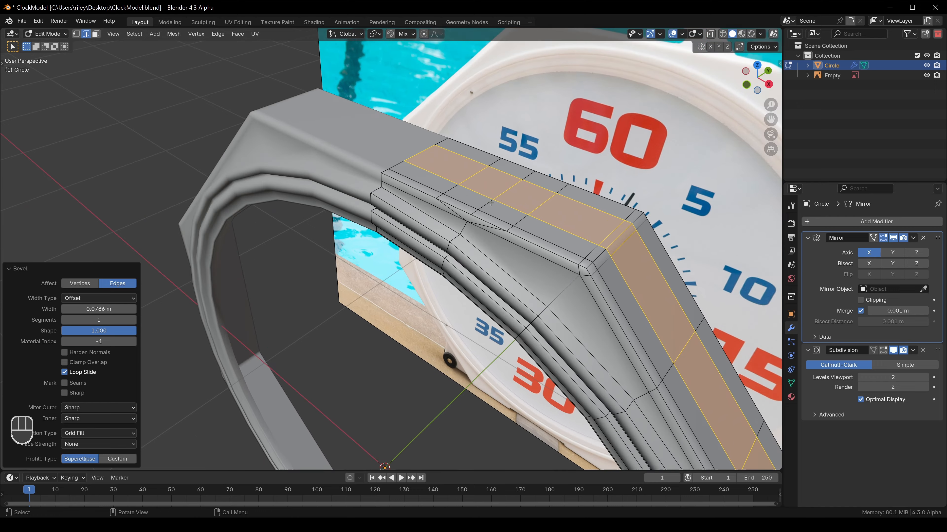
# Step: Dissolve the middle cross edge on the top wall to leave a single face for the handle base
pyautogui.keyDown('alt'); pyautogui.click(510, 194); pyautogui.keyUp('alt')
pyautogui.hotkey('ctrl', 'x')
pyautogui.keyDown('shift'); pyautogui.moveTo(494, 223); pyautogui.dragTo(493, 230, button='middle'); pyautogui.keyUp('shift')
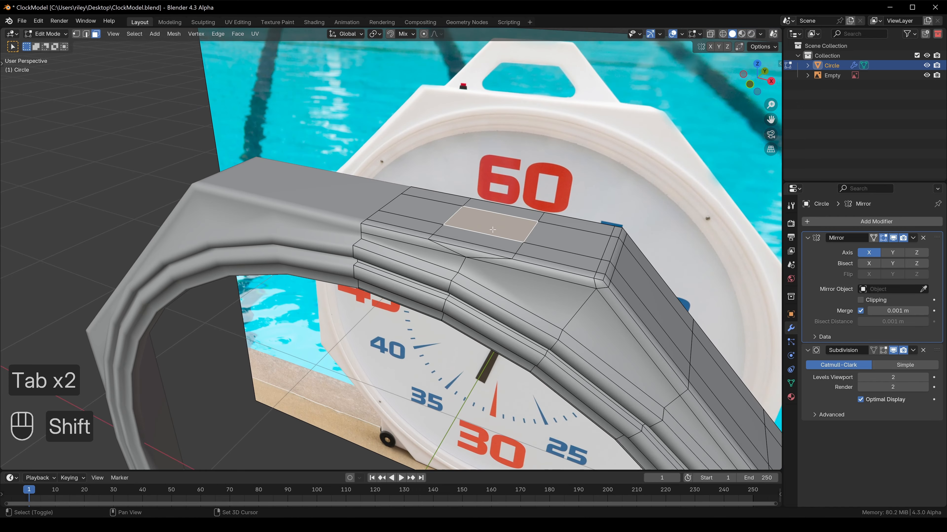
# Step: Extrude the handle base face upward in front view and move its end vertices to match the handle's upper bend in the photo
pyautogui.press('KP_1')
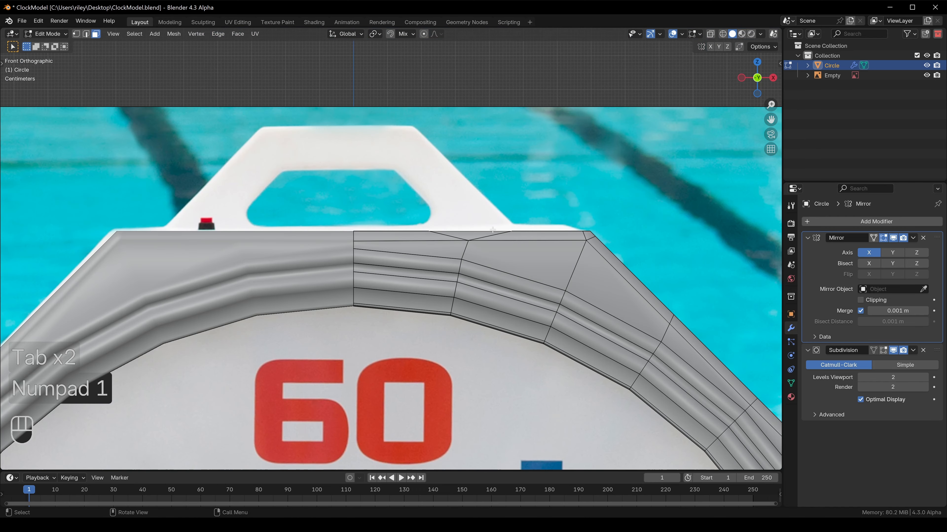
pyautogui.scroll(3, 580, 227)
pyautogui.hotkey('alt', 'z')
pyautogui.hotkey('alt', 'z')
pyautogui.press('e')
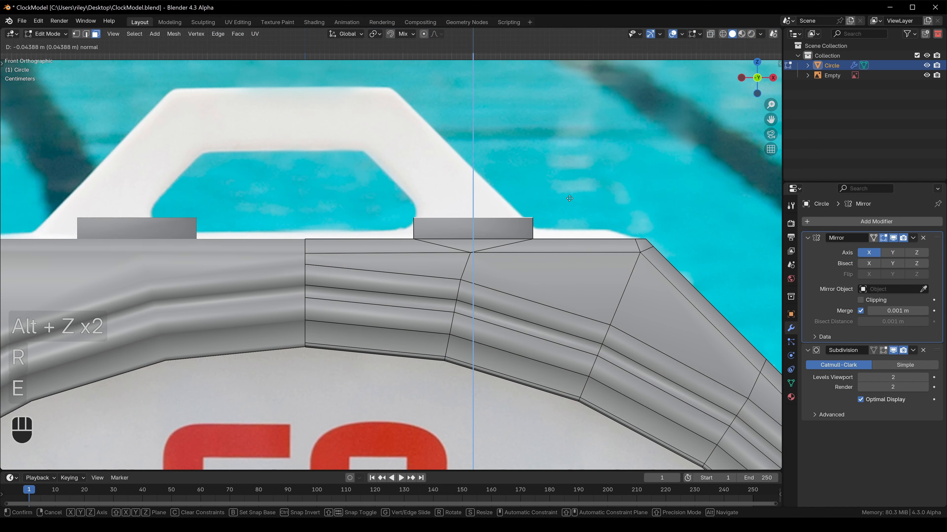
pyautogui.click(533, 181)
pyautogui.press('1')
pyautogui.hotkey('alt', 'z')
pyautogui.press('g')
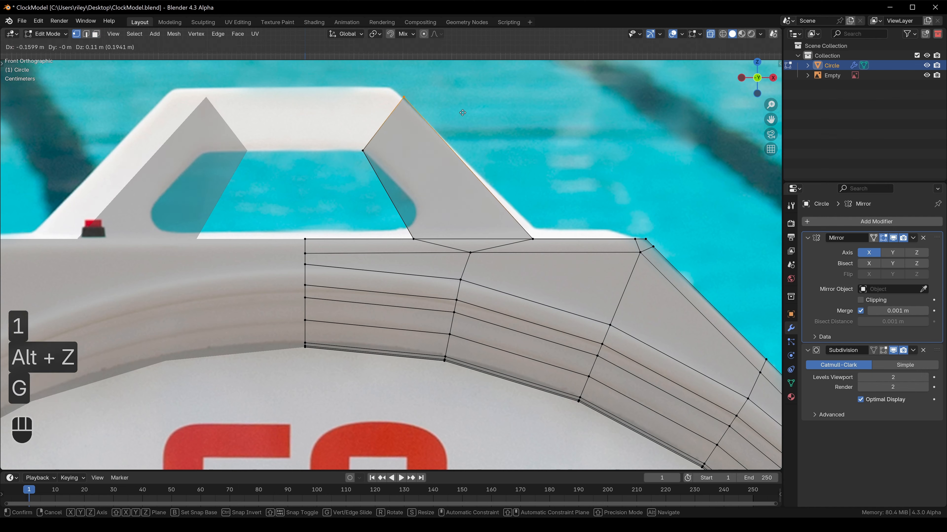
pyautogui.click(451, 105)
# Step: Enable clipping on the Mirror modifier and extrude the handle's upper end along X to the mirror centreline
pyautogui.moveTo(347, 72); pyautogui.dragTo(422, 174)
pyautogui.press('e')
pyautogui.click(417, 150)
pyautogui.press('g')
pyautogui.press('x')
pyautogui.click(399, 149)
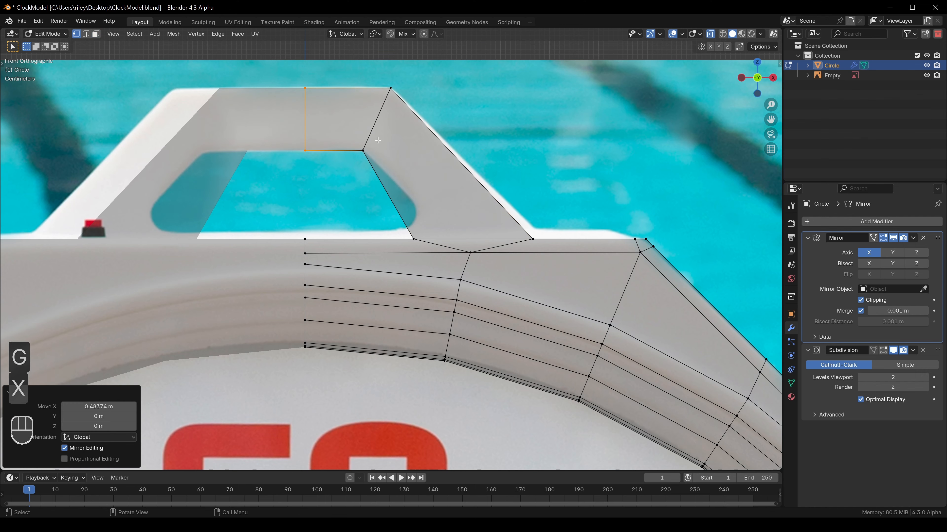
# Step: Delete the handle's internal end face at the mirror centreline and preview the smoothed handle
pyautogui.press('Tab')
pyautogui.press('Tab')
pyautogui.moveTo(348, 120); pyautogui.dragTo(321, 130, button='middle')
pyautogui.scroll(-6, 317, 136)
pyautogui.scroll(4, 315, 145)
pyautogui.press('x')
pyautogui.click(298, 161)
pyautogui.press('Tab')
pyautogui.hotkey('alt', 'z')
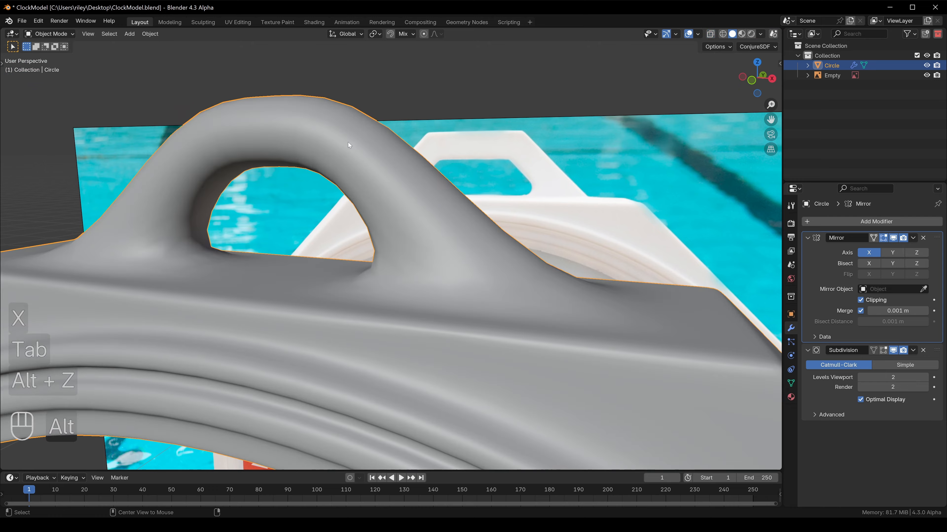
# Step: Add an edge loop near the handle's base and move its inner vertices out to match the opening's rounded corner in the photo
pyautogui.moveTo(339, 137); pyautogui.dragTo(408, 182, button='middle')
pyautogui.scroll(-3, 391, 182)
pyautogui.press('Tab')
pyautogui.press('KP_1')
pyautogui.scroll(4, 380, 181)
pyautogui.hotkey('alt', 'z')
pyautogui.hotkey('ctrl', 'r')
pyautogui.click(384, 231)
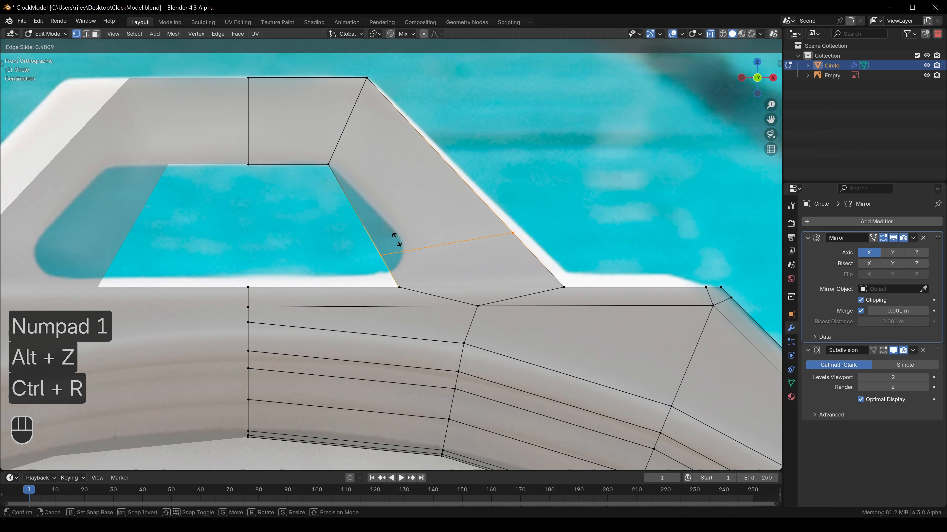
pyautogui.click(399, 234)
pyautogui.press('g')
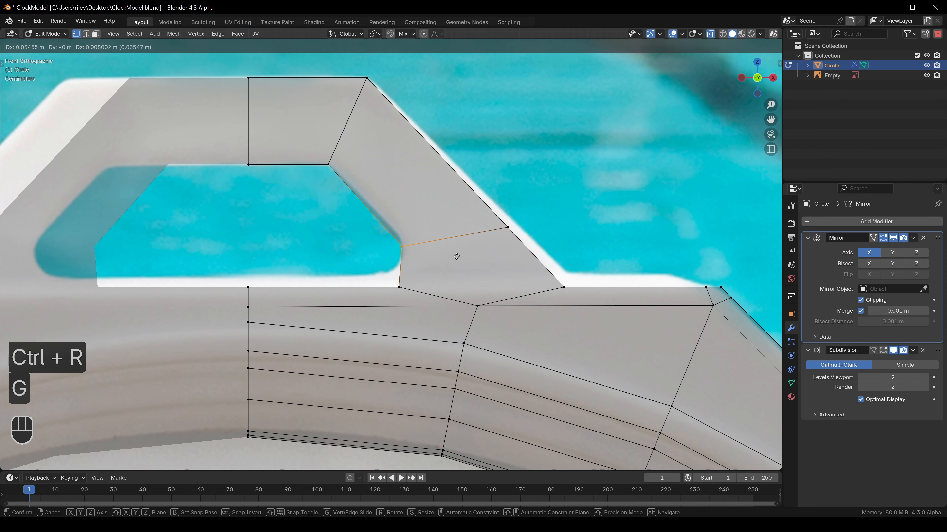
pyautogui.click(456, 256)
# Step: Bevel the edge loops at the handle's upper and lower bends with two segments, and save the file
pyautogui.press('2')
pyautogui.keyDown('alt'); pyautogui.keyDown('shift'); pyautogui.click(347, 121); pyautogui.keyUp('shift'); pyautogui.keyUp('alt')
pyautogui.hotkey('ctrl', 'b')
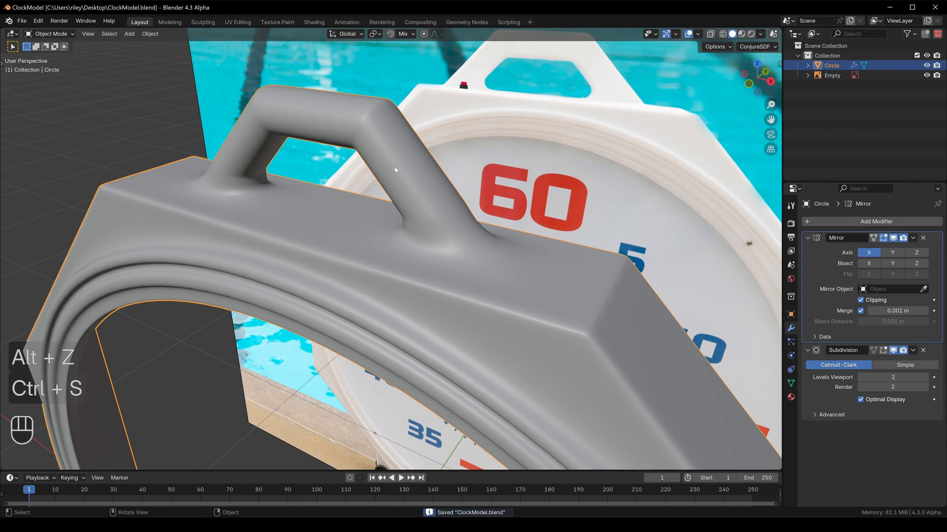
# Step: Expand the selection to the handle's faces and inset them outward by 0.02431 m around the handle base
pyautogui.press('Tab')
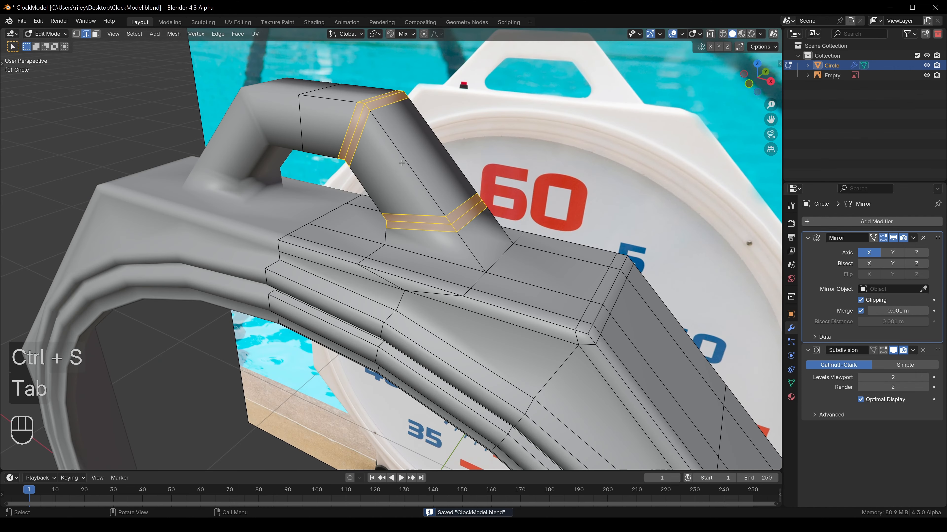
pyautogui.press('ctrl+KP_Add')
pyautogui.moveTo(399, 163); pyautogui.dragTo(547, 208, button='middle')
pyautogui.press('i')
pyautogui.press('o')
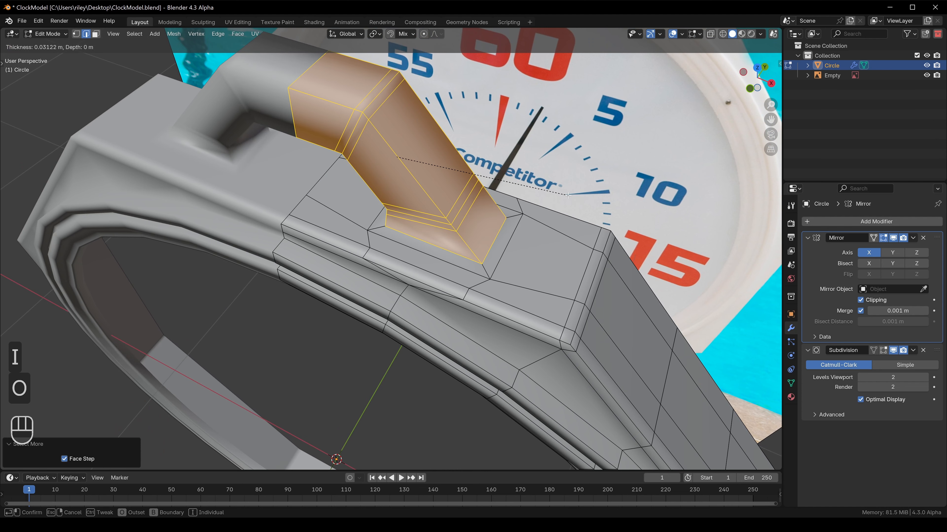
pyautogui.click(581, 204)
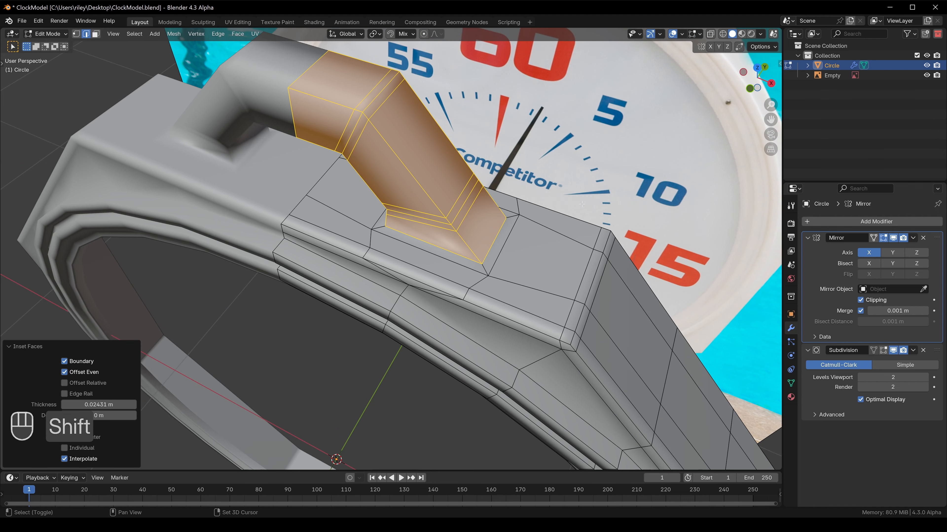
# Step: Bevel the handle's lengthwise corner edges with two segments and a width of 0.037 m
pyautogui.hotkey('ctrl', 'z')
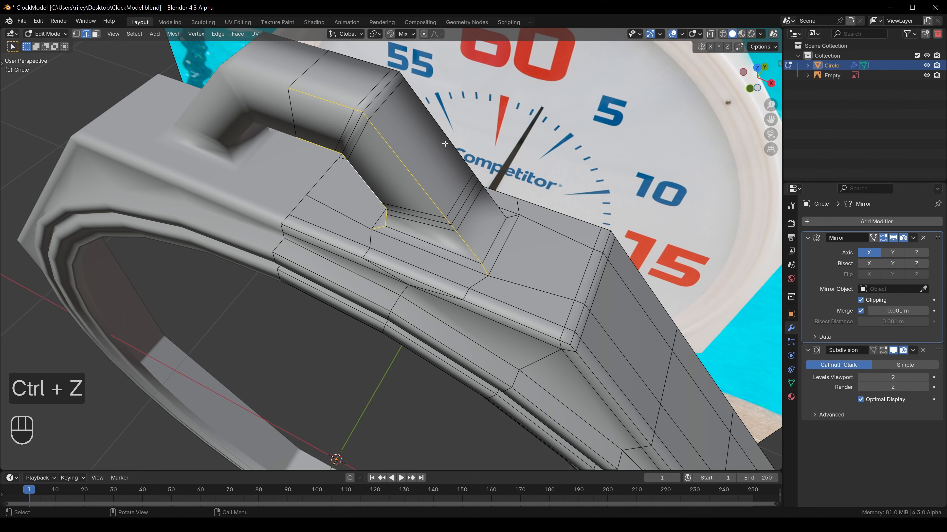
pyautogui.hotkey('alt', 'z')
pyautogui.keyDown('alt'); pyautogui.keyDown('shift'); pyautogui.click(401, 141); pyautogui.keyUp('shift'); pyautogui.keyUp('alt')
pyautogui.hotkey('alt', 'z')
pyautogui.scroll(2, 497, 257)
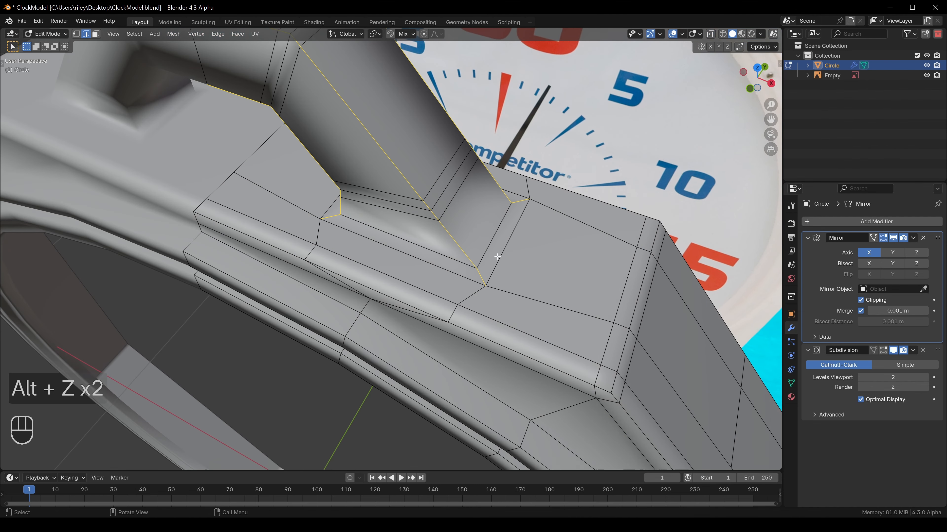
pyautogui.hotkey('ctrl', 'b')
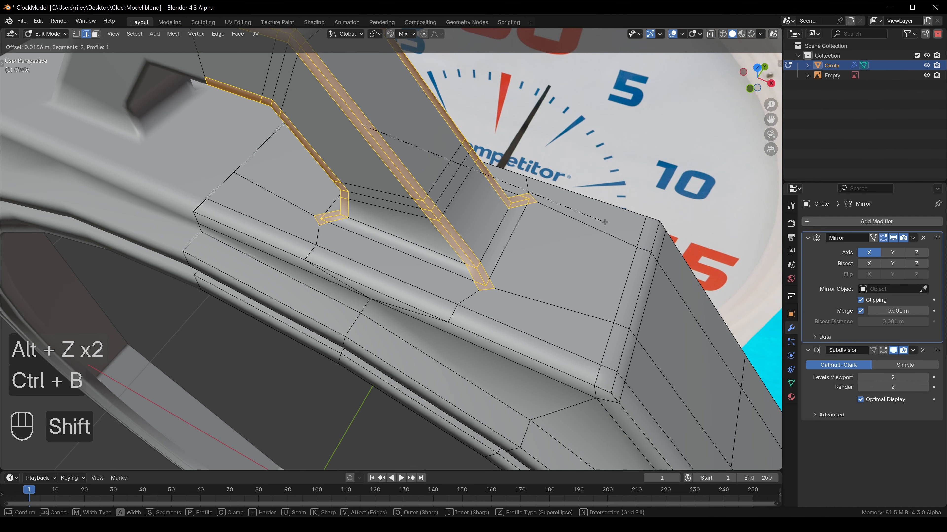
pyautogui.keyDown('shift'); pyautogui.click(691, 193); pyautogui.keyUp('shift')
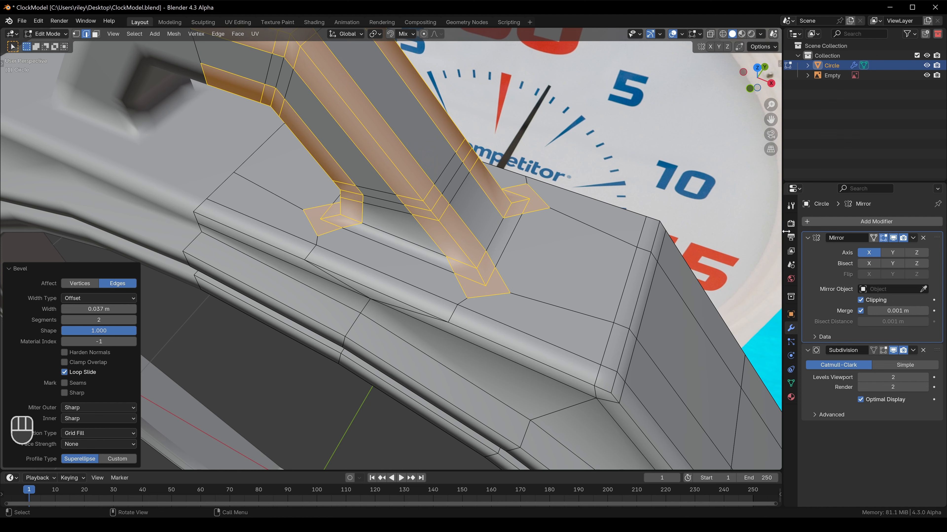
# Step: Enable Auto Merge and snap the two stray bevel vertices onto the outer front corner vertex of the handle base
pyautogui.click(790, 206)
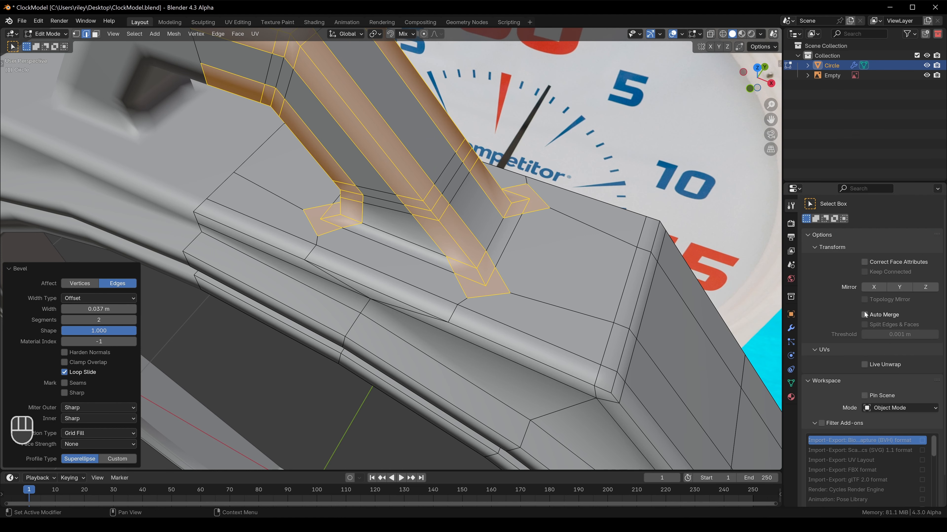
pyautogui.press('1')
pyautogui.click(467, 298)
pyautogui.press('g')
pyautogui.keyDown('ctrl'); pyautogui.click(485, 285); pyautogui.keyUp('ctrl')
pyautogui.click(510, 293)
pyautogui.press('g')
pyautogui.keyDown('ctrl'); pyautogui.click(485, 286); pyautogui.keyUp('ctrl')
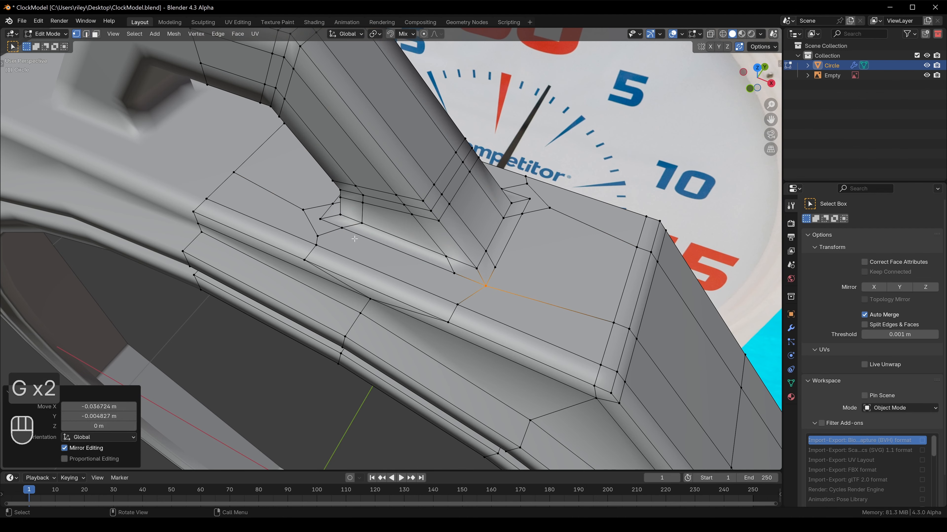
# Step: Snap the two stray bevel vertices onto the inner front corner vertex of the handle base
pyautogui.press('g')
pyautogui.keyDown('ctrl'); pyautogui.click(320, 219); pyautogui.keyUp('ctrl')
pyautogui.click(303, 210)
pyautogui.press('g')
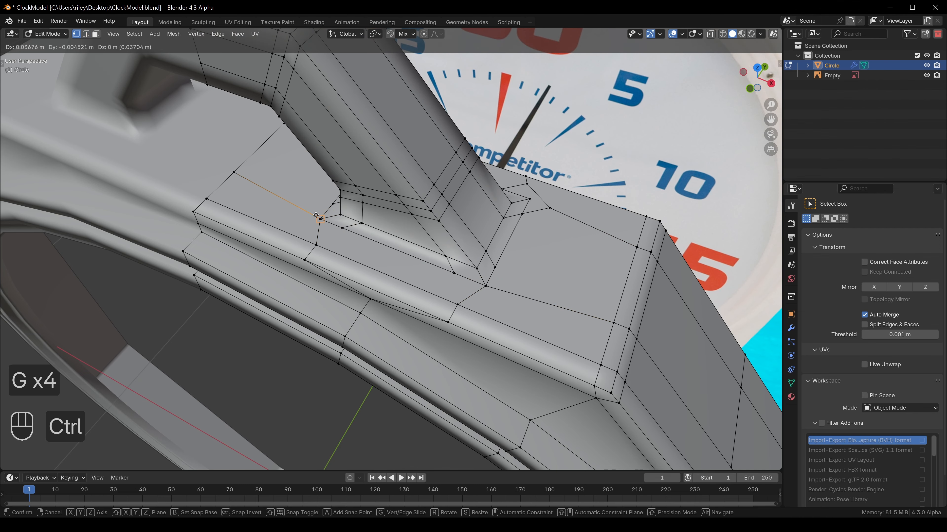
pyautogui.keyDown('ctrl'); pyautogui.click(320, 218); pyautogui.keyUp('ctrl')
# Step: Snap the stray bevel vertices onto the handle base's two rear corner vertices and disable Auto Merge
pyautogui.moveTo(495, 217)
pyautogui.mouseDown(button='middle')
pyautogui.moveTo(551, 248)
pyautogui.moveTo(537, 222)
pyautogui.moveTo(497, 216)
pyautogui.mouseUp(button='middle')
pyautogui.keyDown('ctrl'); pyautogui.click(546, 226); pyautogui.keyUp('ctrl')
pyautogui.click(560, 206)
pyautogui.press('g')
pyautogui.keyDown('ctrl'); pyautogui.click(545, 225); pyautogui.keyUp('ctrl')
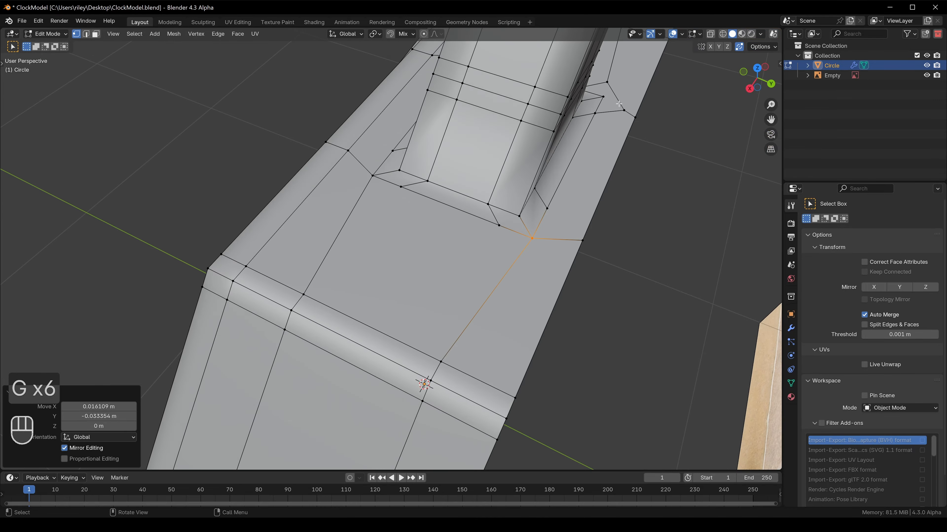
pyautogui.scroll(4, 619, 105)
pyautogui.click(629, 116)
pyautogui.press('g')
pyautogui.keyDown('ctrl'); pyautogui.click(588, 89); pyautogui.keyUp('ctrl')
pyautogui.click(597, 60)
pyautogui.press('g')
pyautogui.keyDown('ctrl'); pyautogui.click(588, 90); pyautogui.keyUp('ctrl')
pyautogui.moveTo(588, 90); pyautogui.dragTo(541, 176, button='middle')
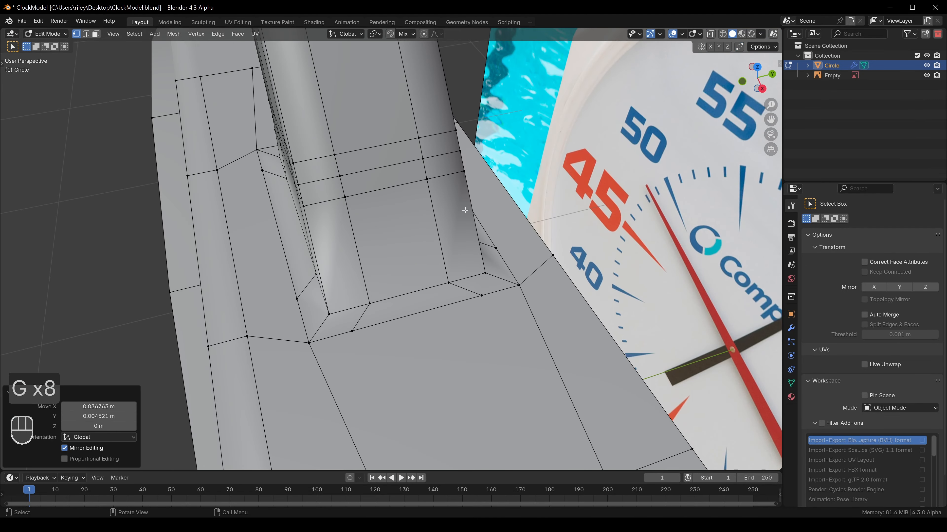
# Step: Return to Object Mode to check the smoothed handle, deselect everything and save the file
pyautogui.scroll(-5, 468, 212)
pyautogui.press('Tab')
pyautogui.moveTo(415, 229); pyautogui.dragTo(361, 171, button='middle')
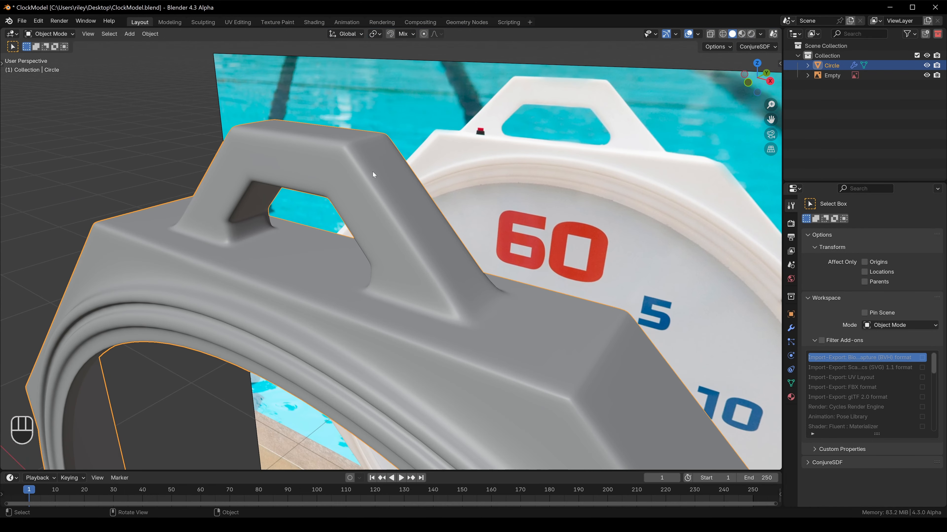
pyautogui.scroll(-10, 376, 180)
pyautogui.hotkey('alt', 'a')
pyautogui.moveTo(412, 242); pyautogui.dragTo(428, 200, button='middle')
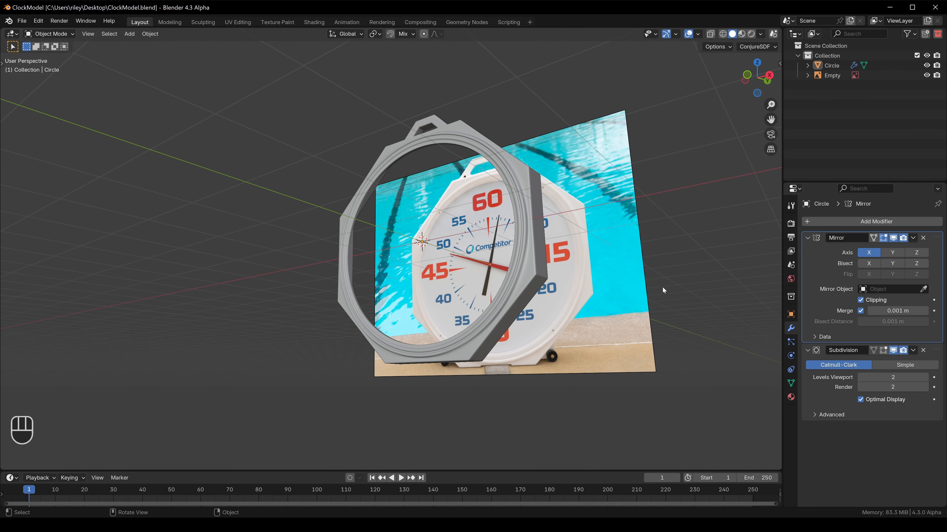
# Step: Try to apply the Mirror modifier and round the rim's edge loops with LoopTools Circle
pyautogui.hotkey('ctrl', 'a')
pyautogui.press('Tab')
pyautogui.press('2')
pyautogui.scroll(4, 514, 252)
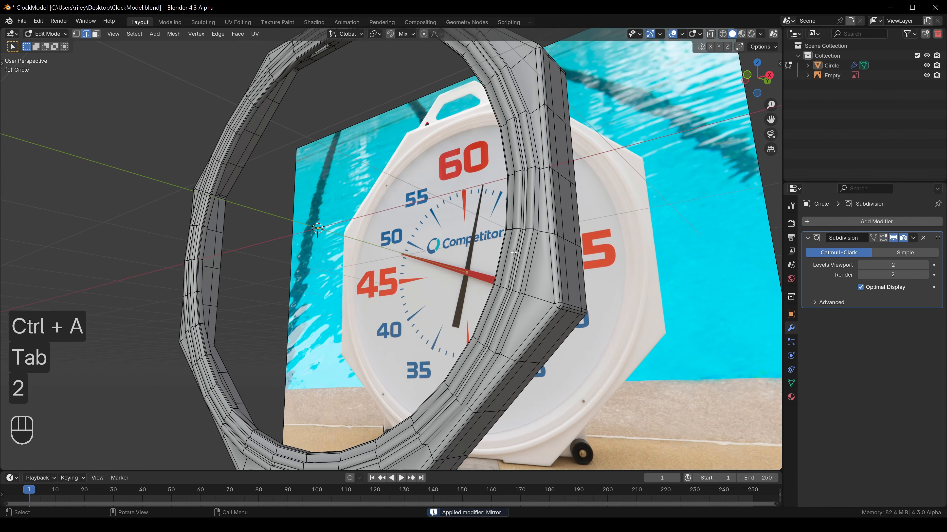
pyautogui.rightClick(535, 233)
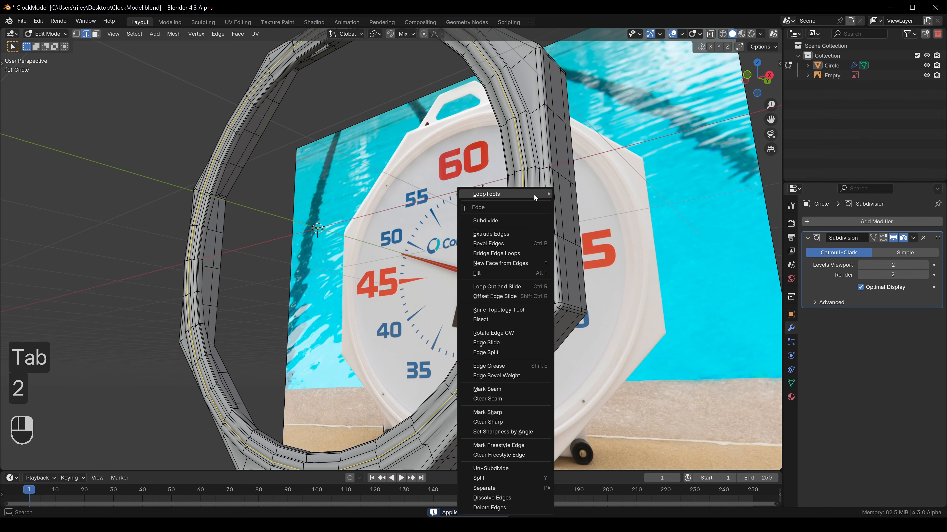
pyautogui.moveTo(535, 194)
pyautogui.click(586, 207)
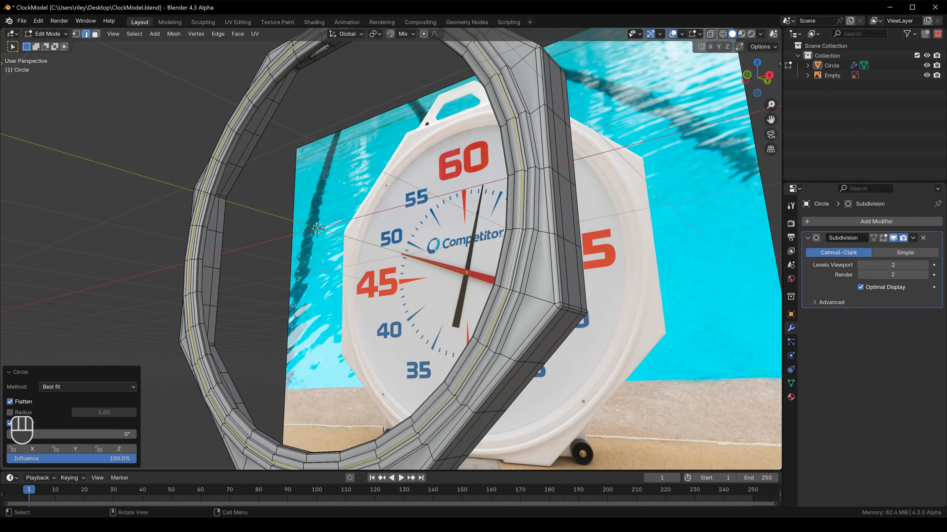
pyautogui.moveTo(522, 239); pyautogui.dragTo(541, 234, button='middle')
pyautogui.hotkey('ctrl', 'z')
pyautogui.hotkey('ctrl', 'z')
pyautogui.hotkey('ctrl', 'z')
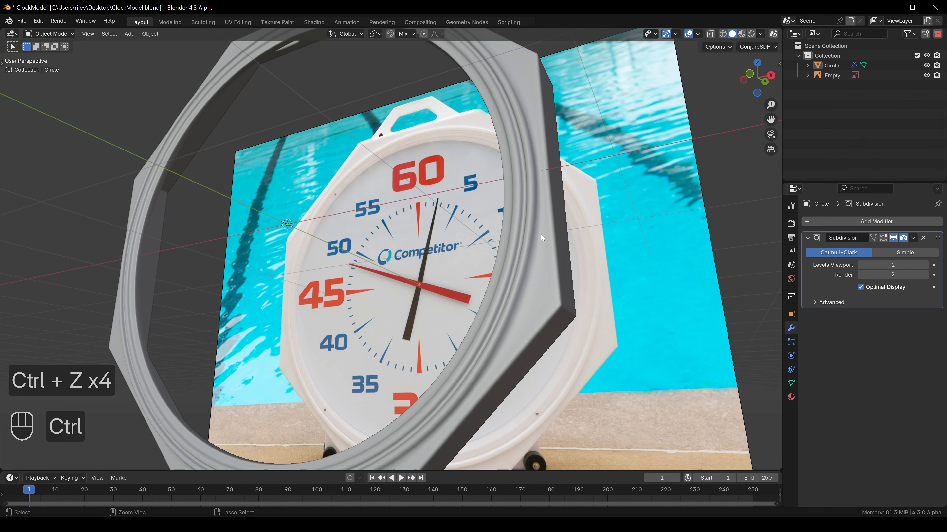
# Step: Extrude the face on the housing's lower diagonal side, beside the bottom corner, outward along X to form a foot
pyautogui.moveTo(540, 234); pyautogui.dragTo(537, 283, button='middle')
pyautogui.press('Tab')
pyautogui.scroll(-4, 511, 303)
pyautogui.keyDown('shift'); pyautogui.moveTo(481, 332); pyautogui.dragTo(494, 266, button='middle'); pyautogui.keyUp('shift')
pyautogui.scroll(4, 494, 268)
pyautogui.press('3')
pyautogui.moveTo(533, 317); pyautogui.dragTo(401, 287, button='middle')
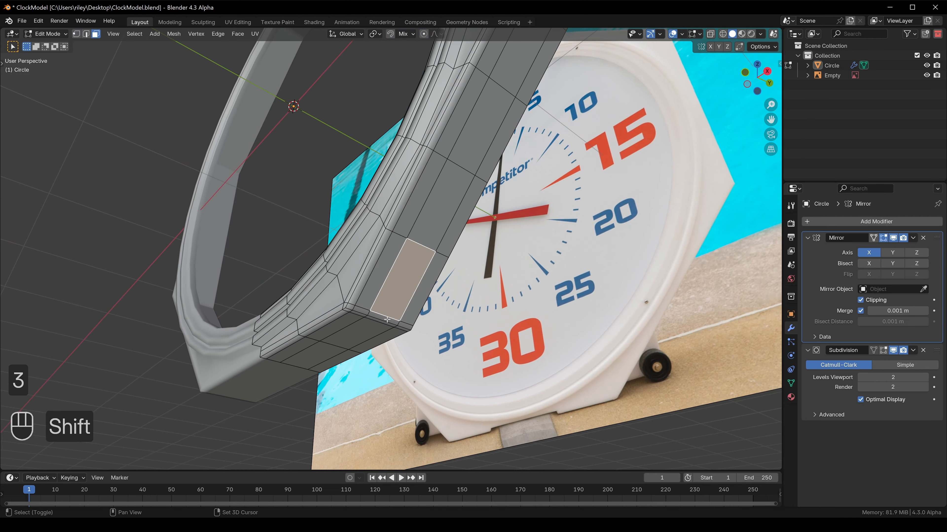
pyautogui.moveTo(387, 320); pyautogui.dragTo(396, 331, button='middle')
pyautogui.press('e')
pyautogui.press('x')
pyautogui.click(450, 273)
# Step: Flatten the foot's extruded face to 0 along X and snap it along X to the upper edge vertex of the foot's base
pyautogui.press('s')
pyautogui.press('x')
pyautogui.press('KP_0')
pyautogui.press('KP_Enter')
pyautogui.scroll(2, 429, 254)
pyautogui.moveTo(420, 232); pyautogui.dragTo(423, 242, button='middle')
pyautogui.press('g')
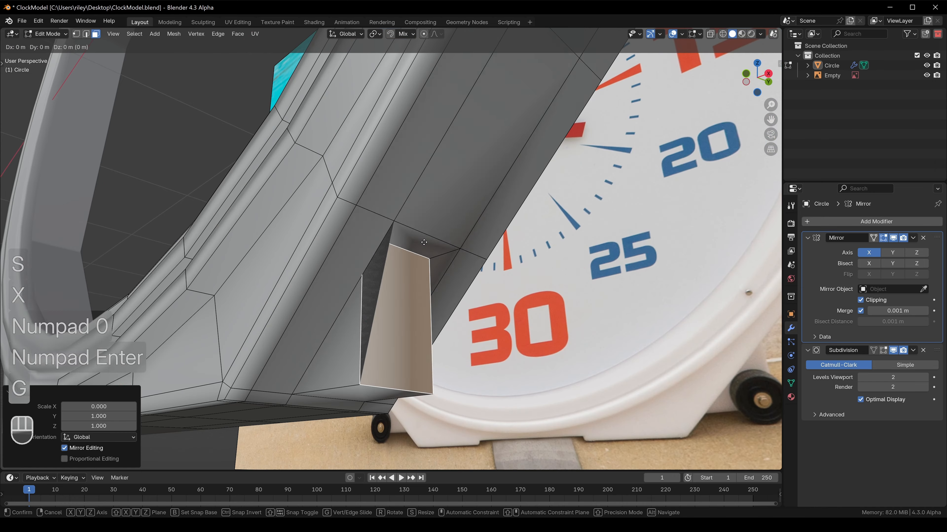
pyautogui.press('x')
pyautogui.click(459, 240)
pyautogui.scroll(3, 412, 222)
pyautogui.press('g')
pyautogui.press('x')
pyautogui.keyDown('ctrl'); pyautogui.click(389, 226); pyautogui.keyUp('ctrl')
# Step: Merge the whole mesh's duplicate vertices by distance and check the smoothed foot
pyautogui.scroll(-5, 483, 226)
pyautogui.press('a')
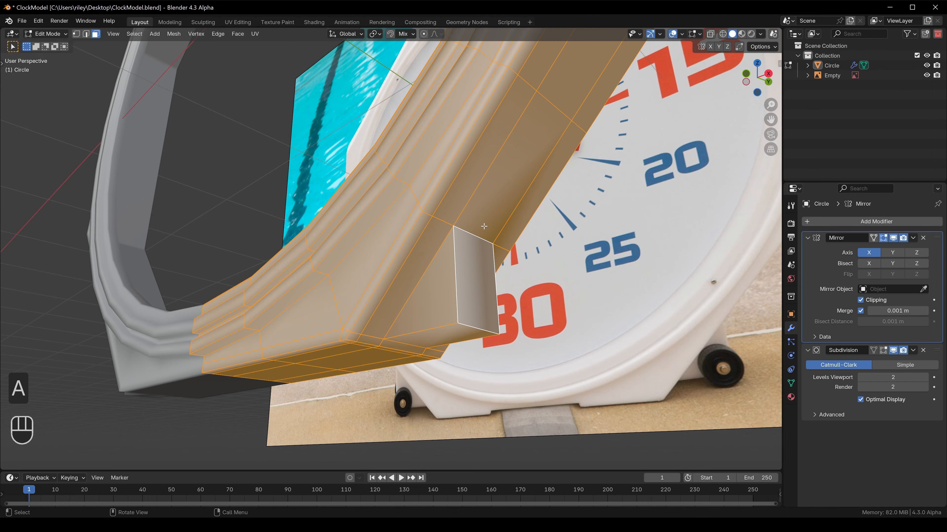
pyautogui.press('m')
pyautogui.click(479, 264)
pyautogui.moveTo(454, 227); pyautogui.dragTo(418, 272, button='middle')
pyautogui.press('Tab')
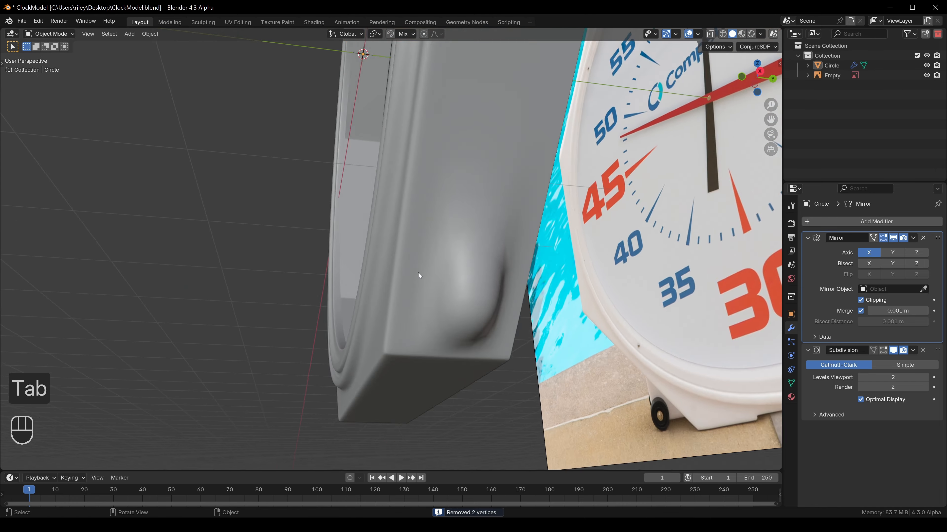
pyautogui.scroll(2, 417, 272)
# Step: Select the foot's faces and inset them to add a supporting loop around its base
pyautogui.press('Tab')
pyautogui.click(488, 317)
pyautogui.keyDown('shift'); pyautogui.click(424, 351); pyautogui.keyUp('shift')
pyautogui.keyDown('shift'); pyautogui.click(475, 401); pyautogui.keyUp('shift')
pyautogui.moveTo(513, 326); pyautogui.dragTo(380, 351, button='middle')
pyautogui.press('i')
pyautogui.click(565, 264)
# Step: Try to merge the vertices at the lower front corner of the foot's inset
pyautogui.press('Tab')
pyautogui.press('Tab')
pyautogui.press('2')
pyautogui.press('1')
pyautogui.click(345, 380)
pyautogui.press('m')
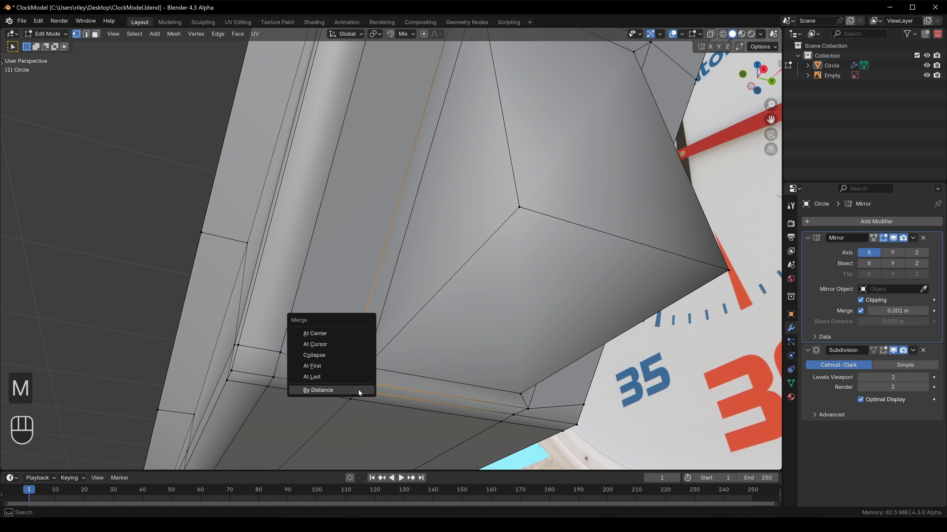
pyautogui.click(345, 359)
pyautogui.press('Tab')
pyautogui.scroll(-2, 422, 334)
pyautogui.hotkey('ctrl', 'z')
pyautogui.hotkey('ctrl', 'z')
# Step: Select the foot's outer corner edges and bevel them
pyautogui.moveTo(422, 334); pyautogui.dragTo(530, 153, button='middle')
pyautogui.hotkey('alt', 'a')
pyautogui.press('2')
pyautogui.keyDown('alt'); pyautogui.keyDown('shift'); pyautogui.click(433, 264); pyautogui.keyUp('shift'); pyautogui.keyUp('alt')
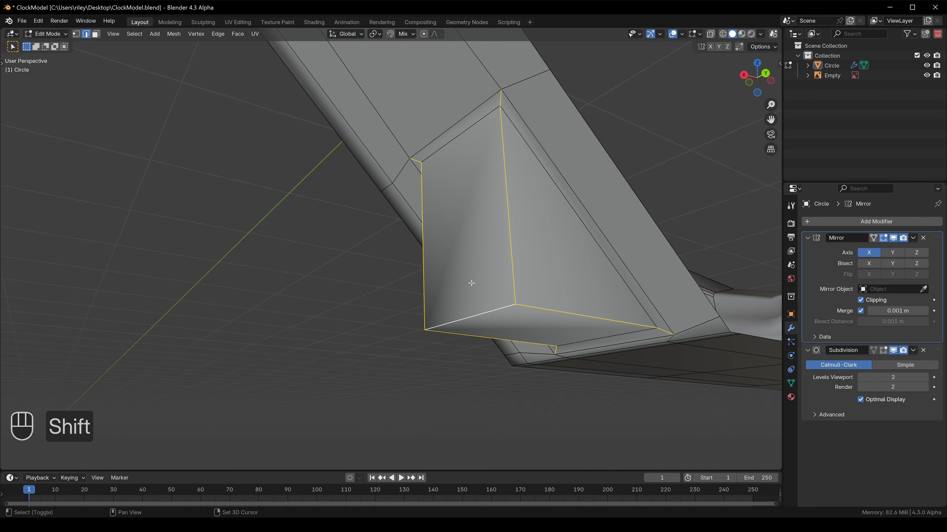
pyautogui.moveTo(498, 302); pyautogui.dragTo(559, 269, button='middle')
pyautogui.hotkey('ctrl', 'b')
pyautogui.click(630, 245)
# Step: Merge the stray bevel vertices at last at the foot's lower front and rear corners
pyautogui.scroll(6, 323, 362)
pyautogui.press('1')
pyautogui.click(302, 394)
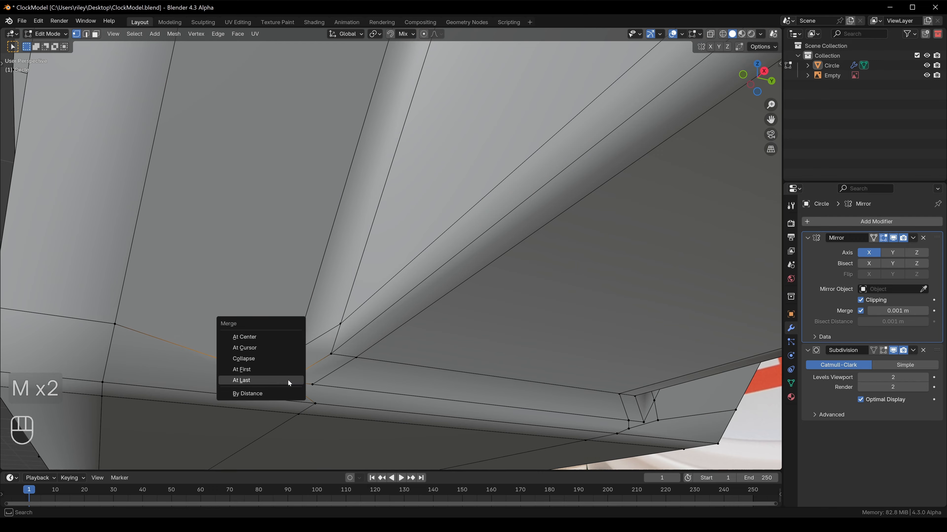
pyautogui.click(288, 380)
pyautogui.press('Tab')
pyautogui.press('Tab')
pyautogui.click(511, 281)
pyautogui.keyDown('shift'); pyautogui.click(512, 277); pyautogui.keyUp('shift')
pyautogui.press('m')
pyautogui.click(512, 275)
pyautogui.press('Tab')
pyautogui.press('Tab')
# Step: Try to add a loop cut beside the foot's lower front corner
pyautogui.hotkey('ctrl', 'r')
pyautogui.click(222, 223)
pyautogui.click(239, 229)
pyautogui.hotkey('ctrl', 'z')
# Step: Scale the two edge loops crossing the housing's underside to 0 along Y, aligning each with a lower foot corner
pyautogui.scroll(2, 262, 249)
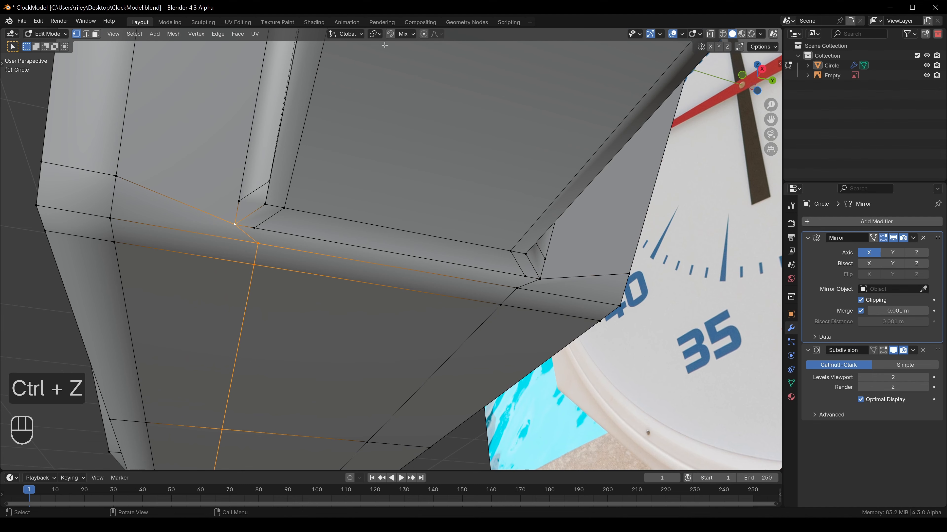
pyautogui.click(411, 94)
pyautogui.press('s')
pyautogui.press('y')
pyautogui.press('KP_0')
pyautogui.press('KP_Enter')
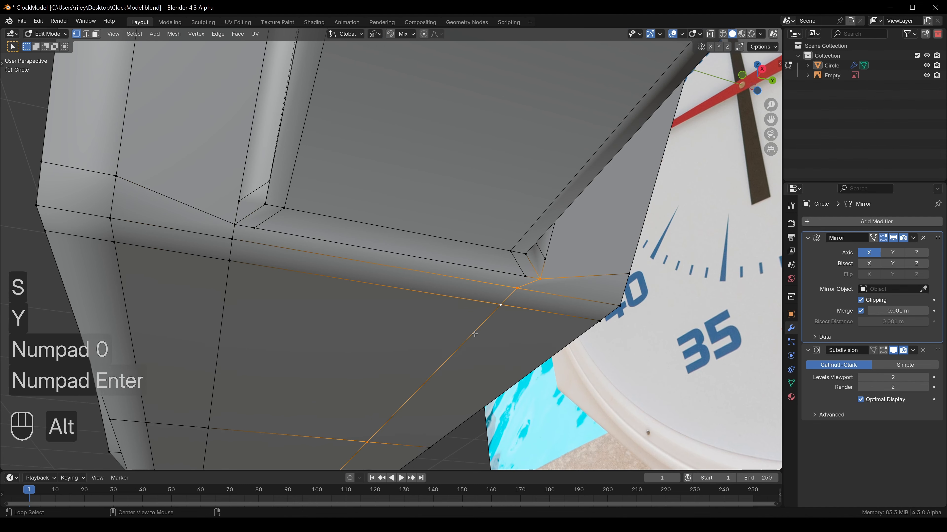
pyautogui.press('s')
pyautogui.press('y')
pyautogui.press('KP_0')
pyautogui.press('KP_Enter')
pyautogui.moveTo(544, 279); pyautogui.dragTo(450, 276, button='middle')
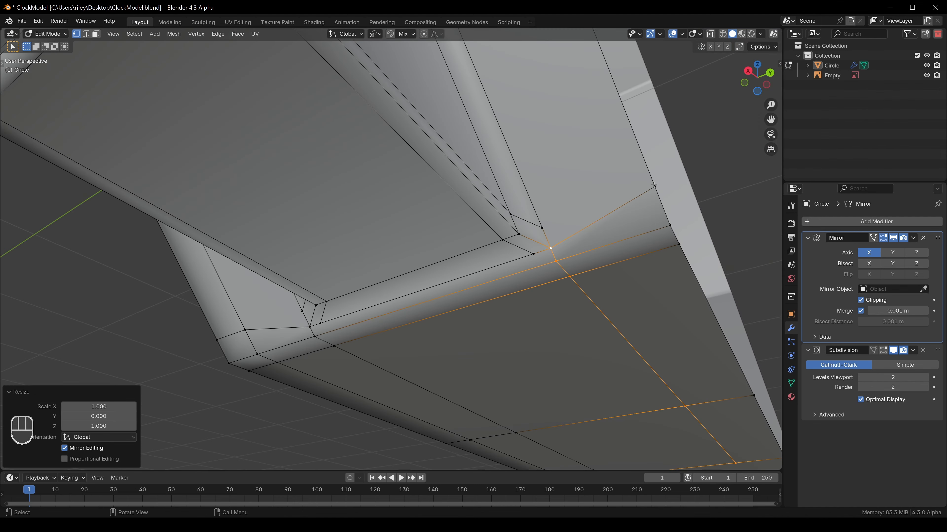
# Step: Try to slide the housing's rear edge vertex level with the foot's lower rear corner
pyautogui.click(655, 187)
pyautogui.press('g')
pyautogui.press('g')
pyautogui.click(550, 246)
pyautogui.moveTo(551, 247); pyautogui.dragTo(500, 268, button='middle')
pyautogui.moveTo(306, 309); pyautogui.dragTo(416, 285, button='middle')
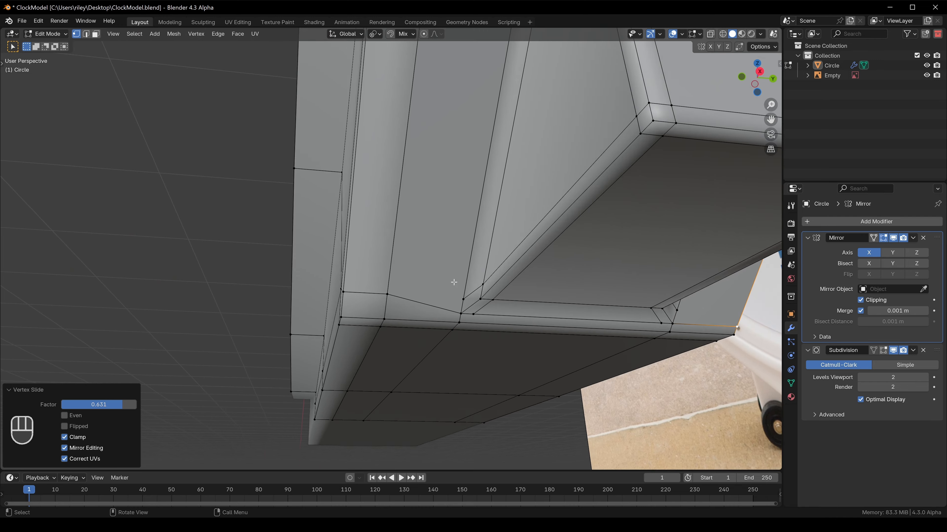
pyautogui.scroll(-1, 416, 285)
pyautogui.hotkey('ctrl', 'z')
# Step: Add loop cuts on both sides of the two underside edge loops and knife connecting edges around the foot's lower corners
pyautogui.moveTo(631, 321); pyautogui.dragTo(626, 299, button='middle')
pyautogui.scroll(2, 596, 298)
pyautogui.keyDown('shift'); pyautogui.moveTo(518, 292); pyautogui.dragTo(394, 267, button='middle'); pyautogui.keyUp('shift')
pyautogui.hotkey('ctrl', 'r')
pyautogui.click(343, 267)
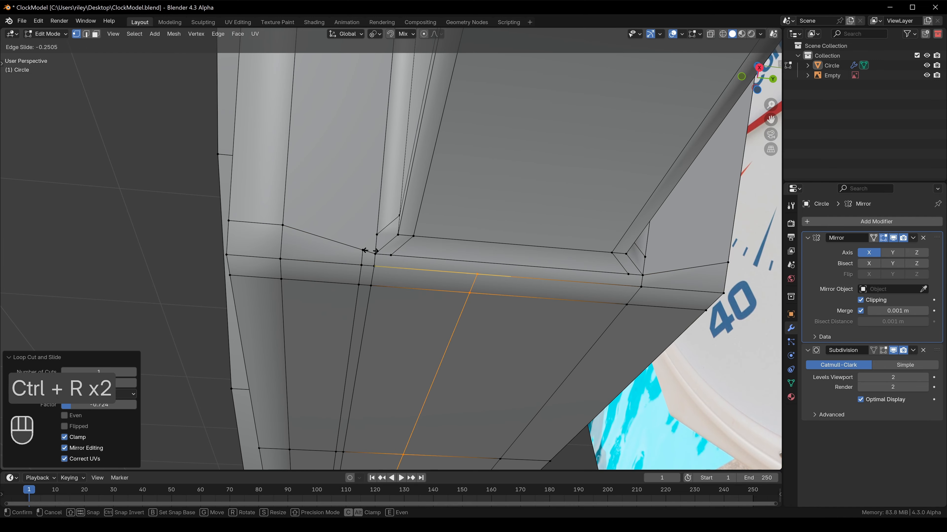
pyautogui.click(617, 285)
pyautogui.hotkey('ctrl', 'r')
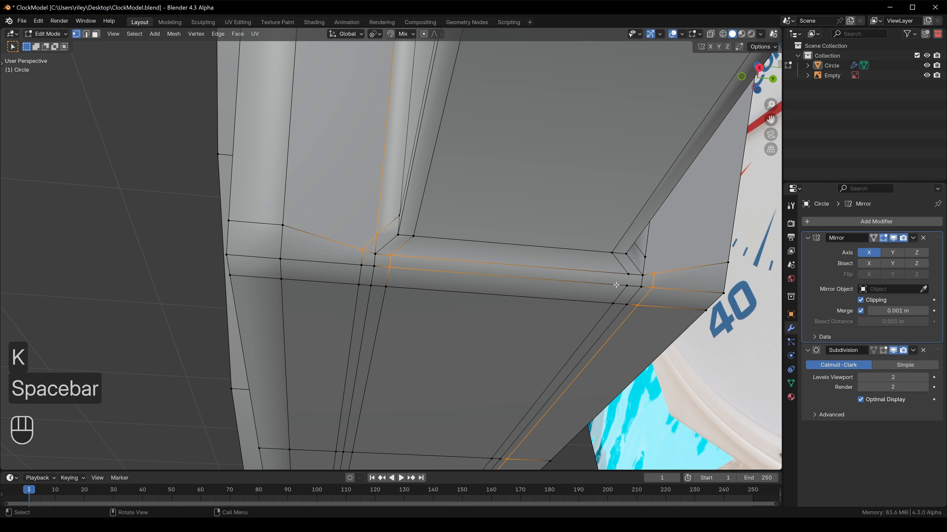
# Step: Dissolve the leftover geometry at the foot's lower corners and inspect the smoothed underside
pyautogui.hotkey('ctrl', 'x')
pyautogui.moveTo(379, 280); pyautogui.dragTo(417, 240, button='middle')
pyautogui.press('Tab')
pyautogui.press('Tab')
pyautogui.hotkey('ctrl', 'x')
pyautogui.press('Tab')
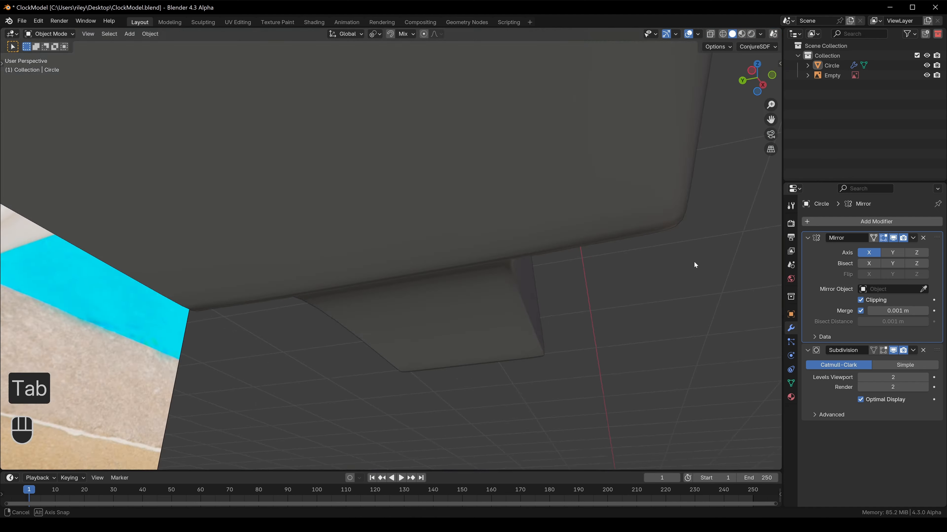
pyautogui.scroll(-4, 507, 204)
pyautogui.scroll(4, 469, 167)
# Step: Merge the stray bevel vertices at the foot's upper front and rear corners
pyautogui.press('Tab')
pyautogui.press('1')
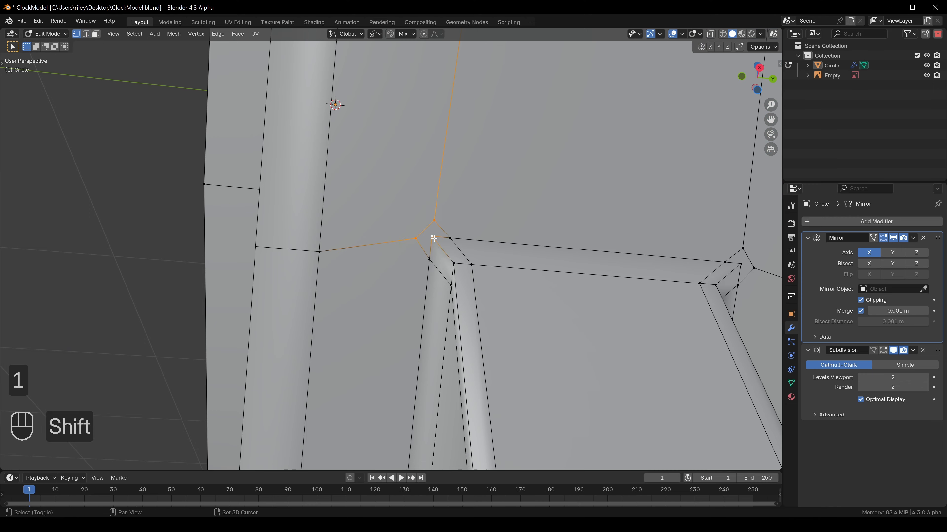
pyautogui.keyDown('shift'); pyautogui.moveTo(582, 263); pyautogui.dragTo(435, 261, button='middle'); pyautogui.keyUp('shift')
pyautogui.click(596, 248)
pyautogui.keyDown('shift'); pyautogui.click(608, 266); pyautogui.keyUp('shift')
pyautogui.press('m')
pyautogui.press('Tab')
pyautogui.press('Tab')
pyautogui.moveTo(503, 233); pyautogui.dragTo(399, 219, button='middle')
pyautogui.hotkey('alt', 'a')
# Step: Add a loop cut on the housing side in front of the foot and knife a connecting edge around its upper front corner
pyautogui.hotkey('ctrl', 'r')
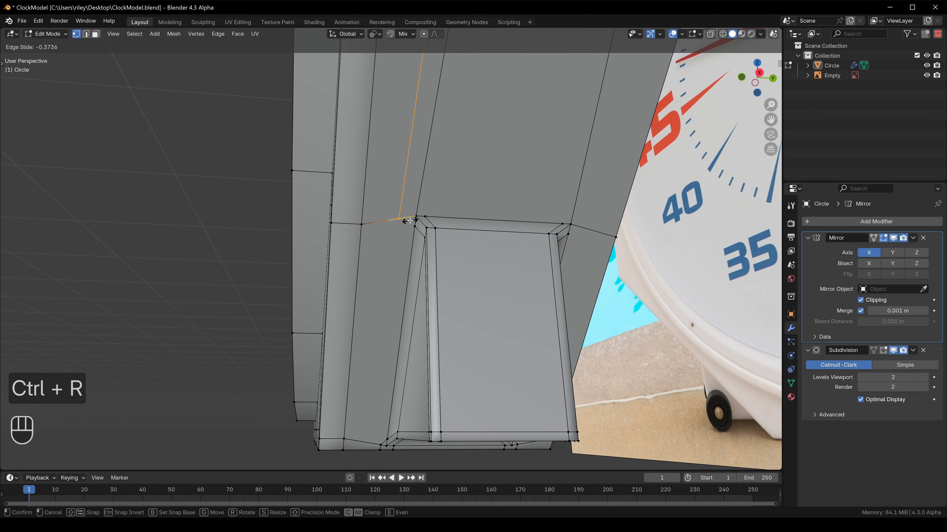
pyautogui.click(410, 221)
pyautogui.scroll(2, 414, 222)
pyautogui.press('k')
pyautogui.press('space')
pyautogui.moveTo(447, 198); pyautogui.dragTo(403, 214, button='middle')
pyautogui.scroll(-3, 414, 220)
# Step: Add a loop cut on the housing side behind the foot, close to its upper rear corner
pyautogui.hotkey('ctrl', 'r')
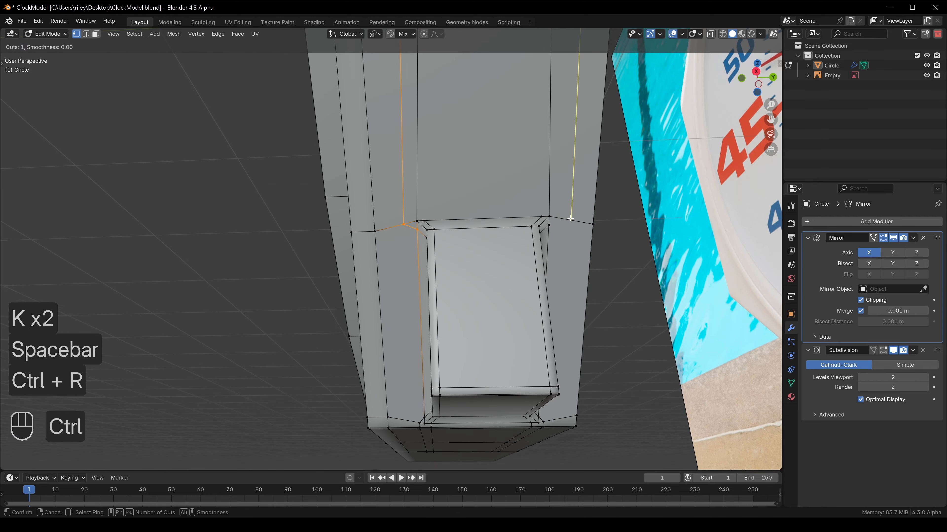
pyautogui.click(564, 226)
pyautogui.click(552, 226)
pyautogui.scroll(5, 551, 226)
pyautogui.scroll(-5, 566, 249)
pyautogui.press('Tab')
pyautogui.press('Tab')
# Step: Add loop cuts around the housing's outer side, sliding one close to the rear edge with a factor of 0.806
pyautogui.moveTo(537, 231); pyautogui.dragTo(459, 220, button='middle')
pyautogui.hotkey('ctrl', 'r')
pyautogui.hotkey('ctrl', 'r')
pyautogui.click(452, 142)
pyautogui.click(478, 130)
pyautogui.scroll(-5, 479, 122)
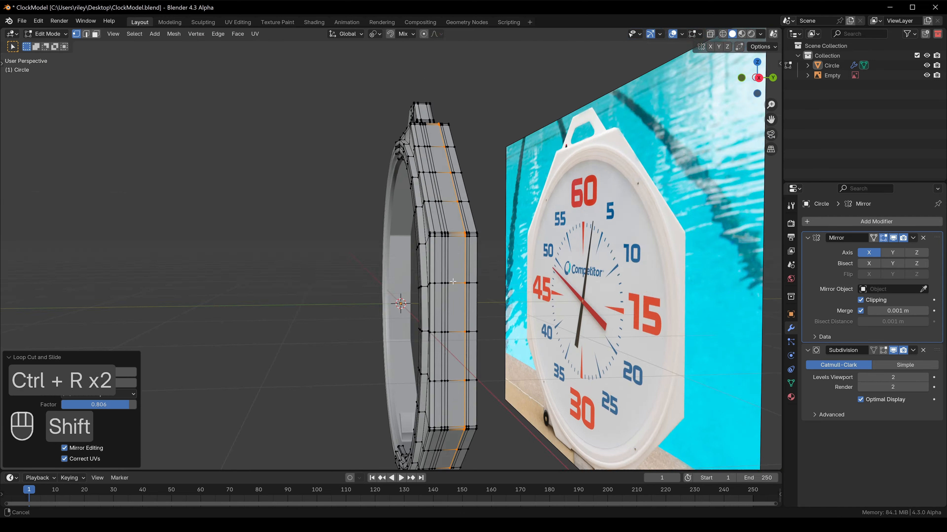
pyautogui.scroll(5, 444, 172)
pyautogui.hotkey('alt', 'a')
# Step: Join vertices and knife a short connecting edge at the foot's upper front corner
pyautogui.moveTo(442, 172); pyautogui.dragTo(341, 390, button='middle')
pyautogui.press('Tab')
pyautogui.press('Tab')
pyautogui.scroll(-6, 628, 343)
pyautogui.scroll(5, 447, 224)
pyautogui.press('j')
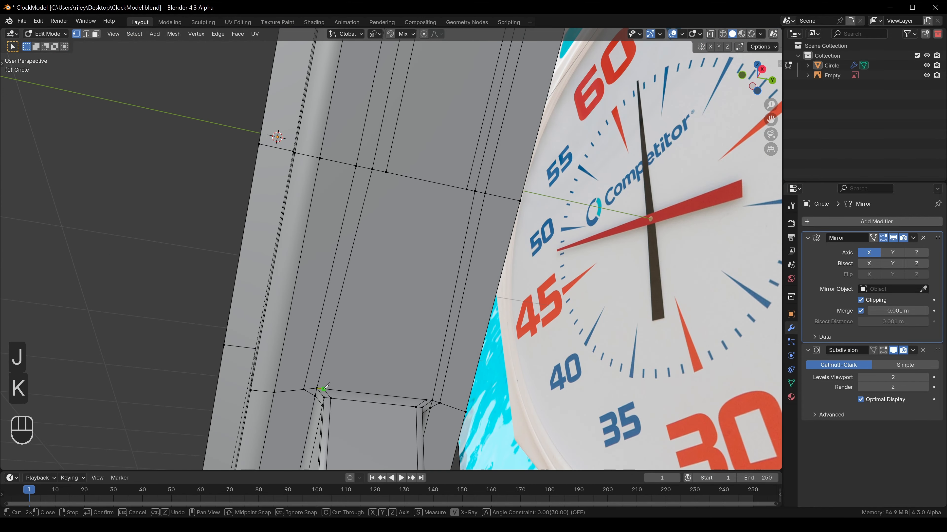
pyautogui.press('space')
pyautogui.hotkey('alt', 'a')
# Step: Slide the rear edge loop on the housing's side near the foot's upper rear corner
pyautogui.scroll(-2, 410, 332)
pyautogui.press('Tab')
pyautogui.moveTo(393, 292); pyautogui.dragTo(376, 374, button='middle')
pyautogui.press('Tab')
pyautogui.scroll(3, 406, 298)
pyautogui.moveTo(418, 269); pyautogui.dragTo(406, 165, button='middle')
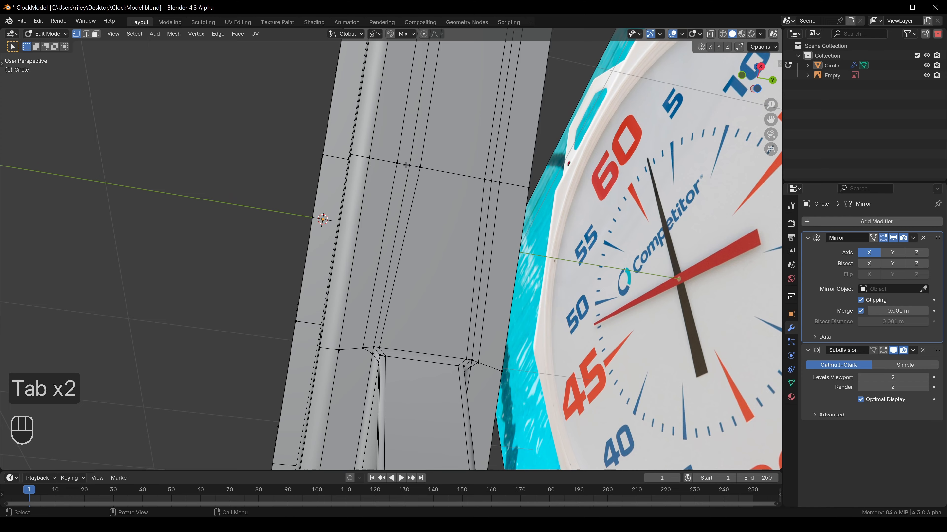
pyautogui.keyDown('ctrl'); pyautogui.keyDown('shift'); pyautogui.click(494, 181); pyautogui.keyUp('shift'); pyautogui.keyUp('ctrl')
pyautogui.press('g')
pyautogui.press('g')
pyautogui.click(462, 352)
pyautogui.moveTo(462, 352); pyautogui.dragTo(329, 211, button='middle')
# Step: Inspect the smoothed housing and foot in Object Mode and apply the Mirror modifier
pyautogui.press('Tab')
pyautogui.scroll(3, 447, 261)
pyautogui.moveTo(447, 261); pyautogui.dragTo(481, 294, button='middle')
pyautogui.scroll(-4, 426, 274)
pyautogui.keyDown('shift'); pyautogui.moveTo(481, 295); pyautogui.dragTo(466, 261, button='middle'); pyautogui.keyUp('shift')
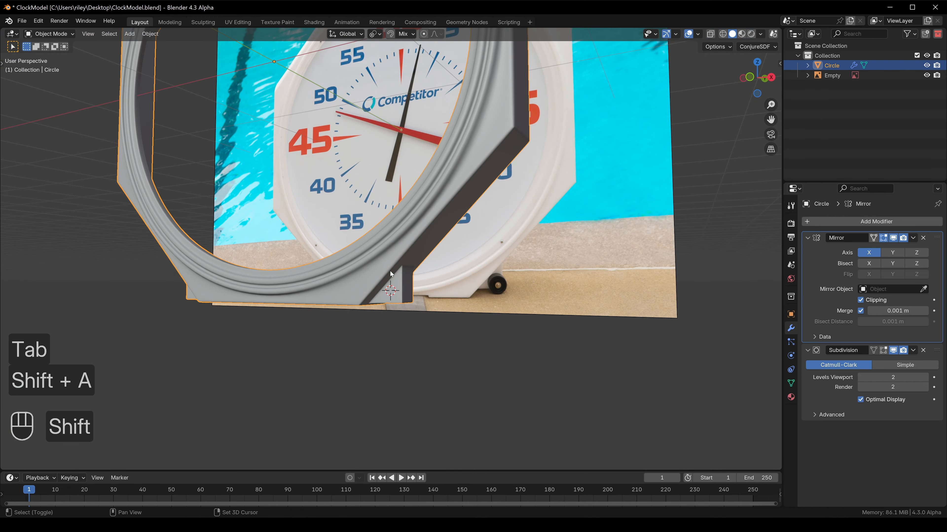
pyautogui.keyDown('shift'); pyautogui.moveTo(756, 274); pyautogui.dragTo(760, 285, button='middle'); pyautogui.keyUp('shift')
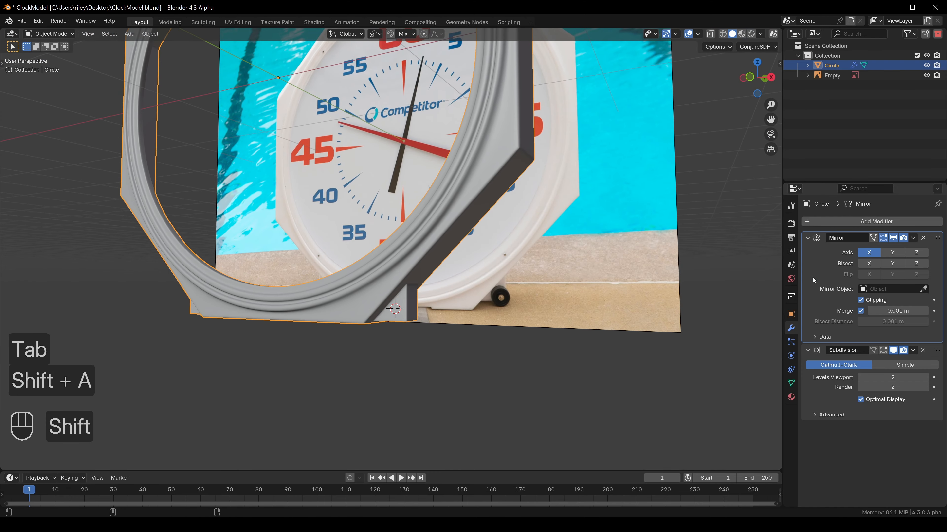
pyautogui.hotkey('ctrl', 'a')
# Step: Round the rim's outer groove edge loop with the best-fit LoopTools Circle operation
pyautogui.press('Tab')
pyautogui.scroll(5, 439, 225)
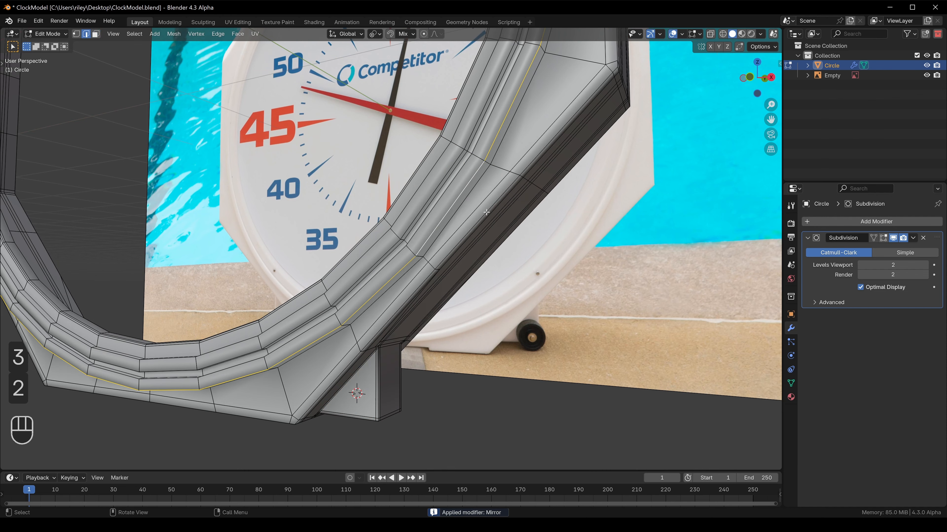
pyautogui.rightClick(483, 211)
pyautogui.moveTo(485, 193)
pyautogui.click(543, 206)
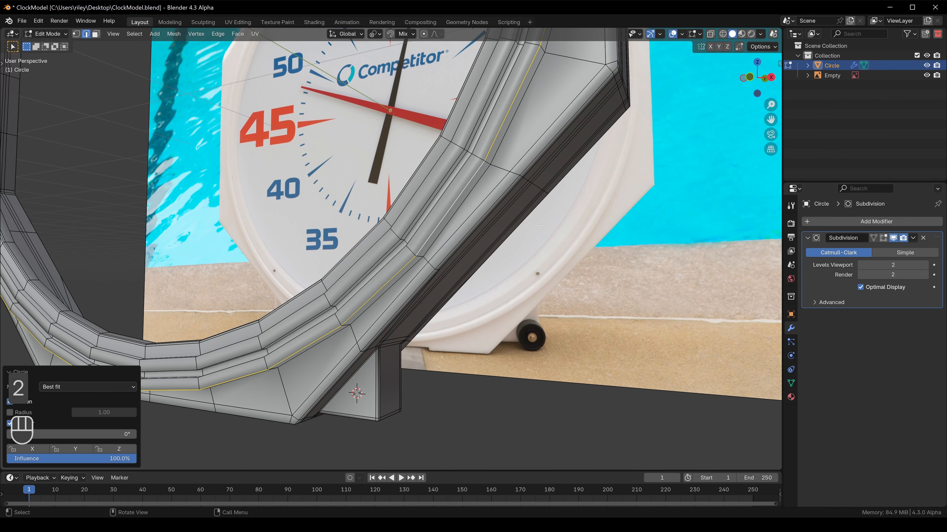
pyautogui.scroll(-6, 455, 284)
pyautogui.scroll(3, 481, 204)
pyautogui.press('Tab')
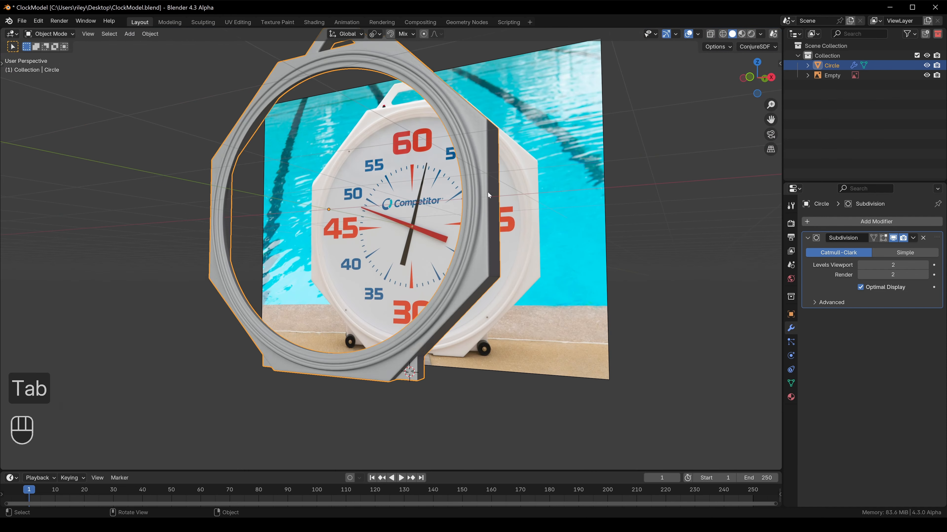
# Step: Add a mesh circle at the 3D cursor on the foot's front face and scale it to 0.1
pyautogui.click(488, 195)
pyautogui.moveTo(488, 195); pyautogui.dragTo(462, 164, button='middle')
pyautogui.scroll(6, 440, 287)
pyautogui.hotkey('shift', 'a')
pyautogui.moveTo(440, 287)
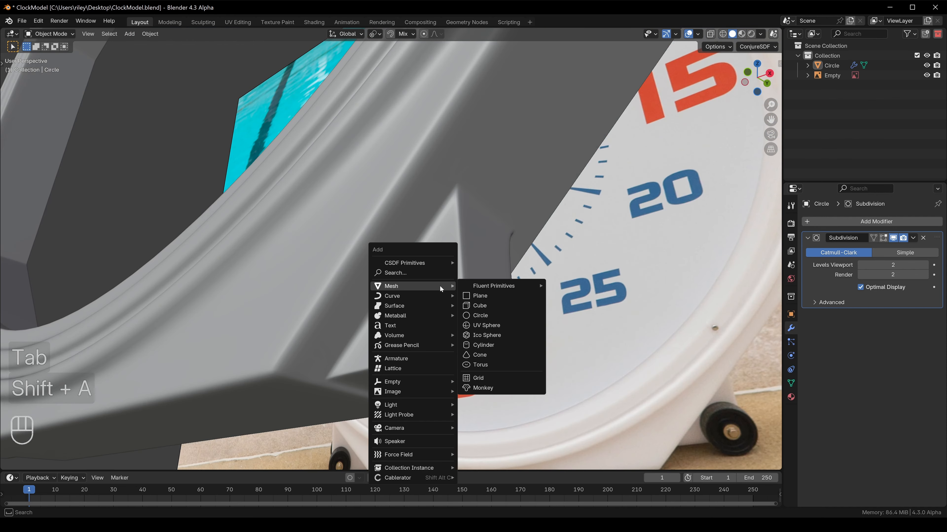
pyautogui.click(495, 315)
pyautogui.press('s')
pyautogui.press('KP_Decimal')
pyautogui.press('KP_1')
pyautogui.press('s')
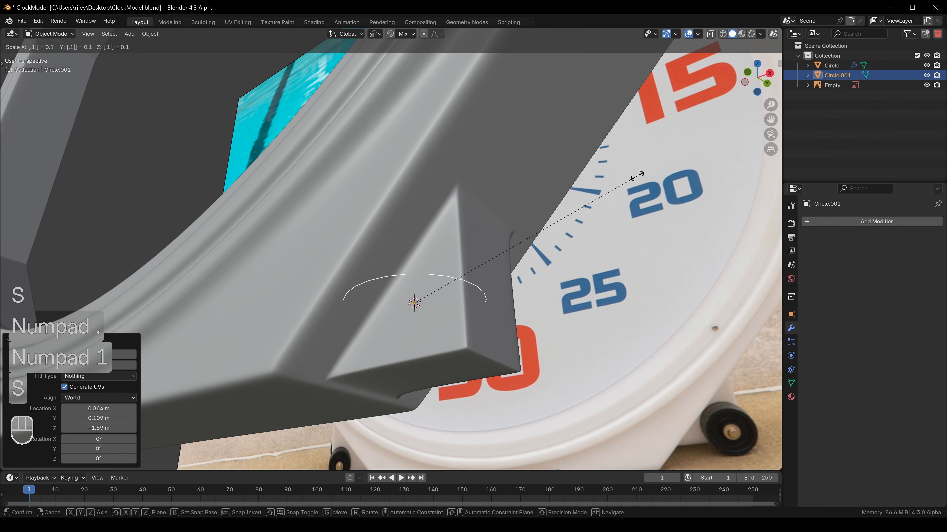
pyautogui.press('KP_Enter')
# Step: Stand the circle upright, resize and place it over the foot's lower outer corner in front view, and edit its mesh
pyautogui.press('KP_1')
pyautogui.press('s')
pyautogui.click(560, 258)
pyautogui.press('g')
pyautogui.click(577, 278)
pyautogui.hotkey('alt', 'z')
pyautogui.press('Tab')
pyautogui.press('2')
pyautogui.moveTo(577, 279); pyautogui.dragTo(437, 270, button='middle')
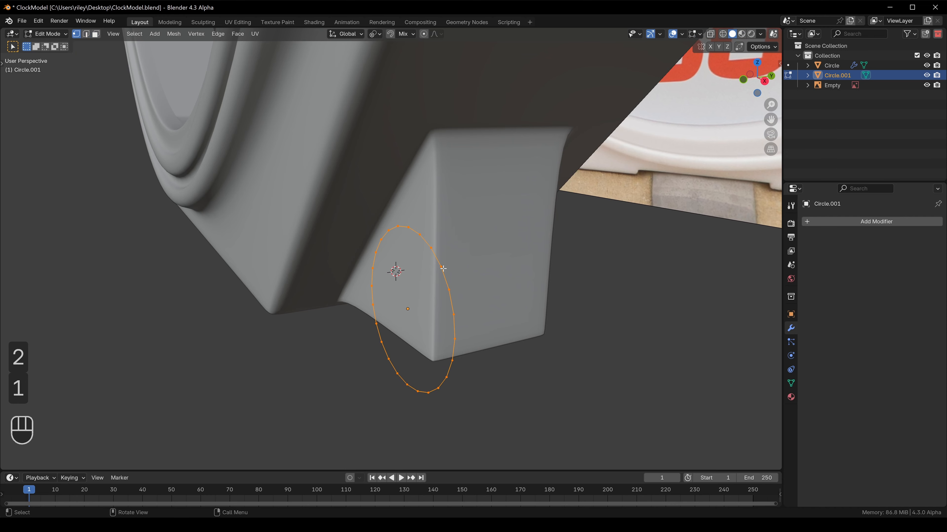
# Step: Use quad view with X-ray to extrude the circle forward along Y, forming the wheel's width
pyautogui.hotkey('ctrl', 'alt', 'q')
pyautogui.scroll(-9, 230, 139)
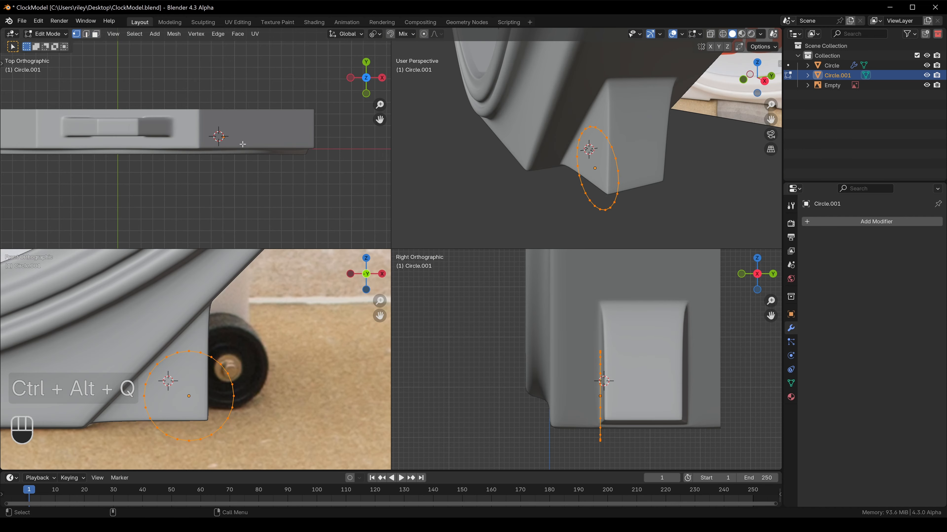
pyautogui.scroll(9, 234, 148)
pyautogui.hotkey('alt', 'z')
pyautogui.scroll(6, 170, 73)
pyautogui.keyDown('shift'); pyautogui.moveTo(209, 109); pyautogui.dragTo(242, 150, button='middle'); pyautogui.keyUp('shift')
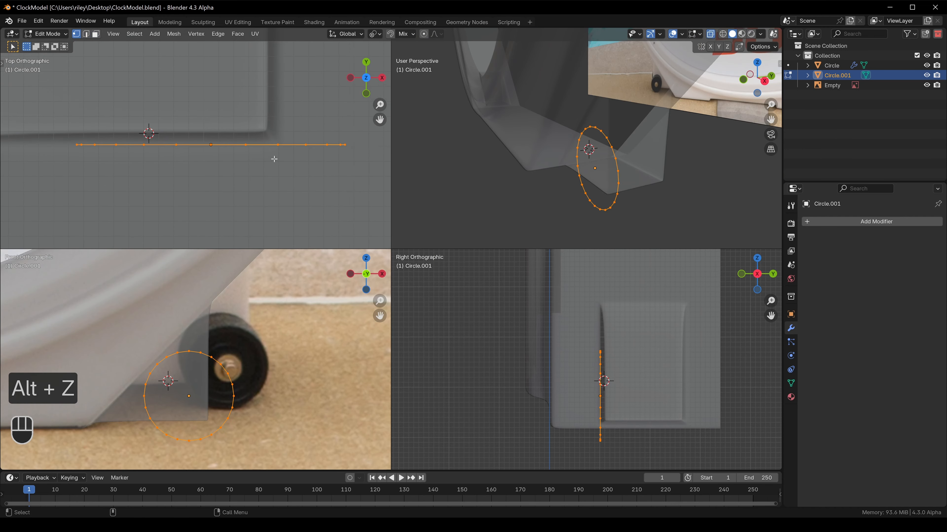
pyautogui.press('e')
pyautogui.press('y')
pyautogui.click(287, 241)
# Step: Inset the wheel's front edge, recess it about 0.0036 m along Y, and inset the recessed ring scaled to 0.767
pyautogui.scroll(2, 235, 382)
pyautogui.keyDown('shift'); pyautogui.moveTo(235, 382); pyautogui.dragTo(299, 317, button='middle'); pyautogui.keyUp('shift')
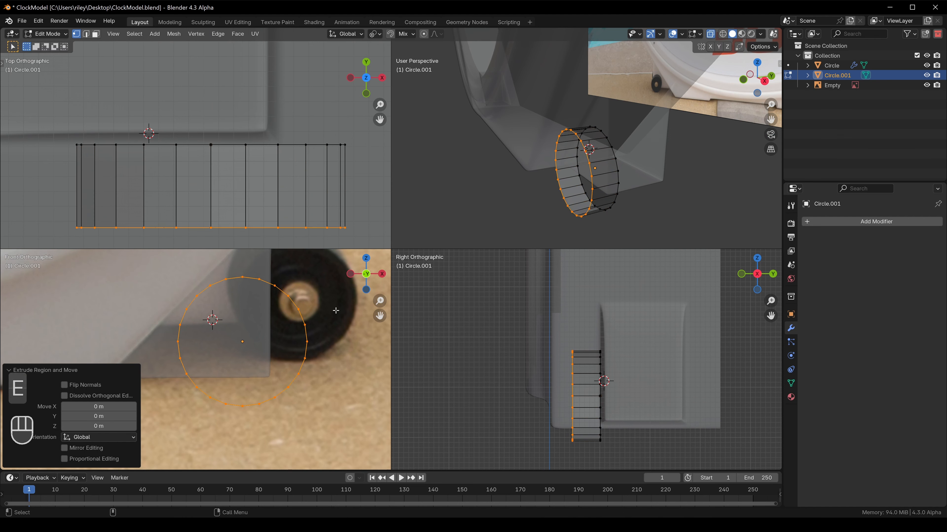
pyautogui.press('s')
pyautogui.click(324, 315)
pyautogui.press('e')
pyautogui.middleClick(336, 216)
pyautogui.click(337, 212)
pyautogui.press('e')
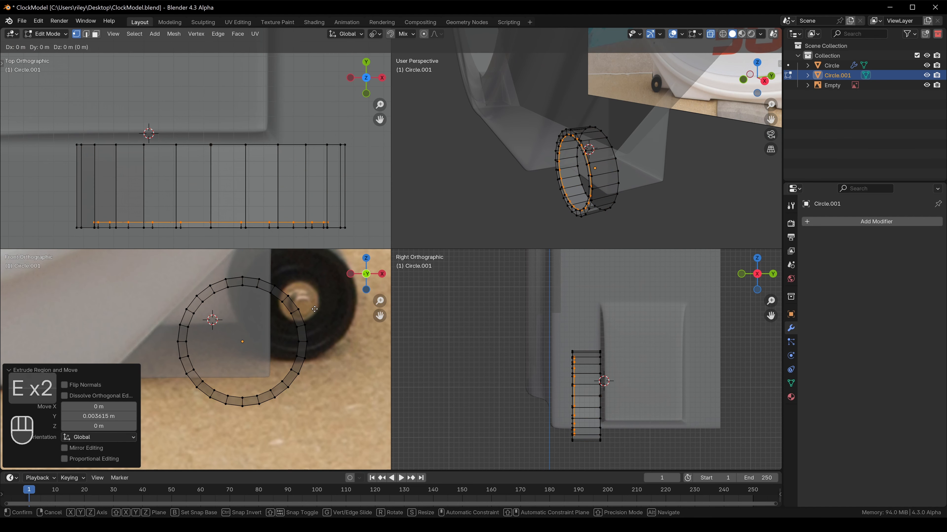
pyautogui.click(298, 315)
# Step: Extrude the inner ring slightly forward, inset it to about 0.59 scale, and merge the innermost ring at the centre
pyautogui.press('e')
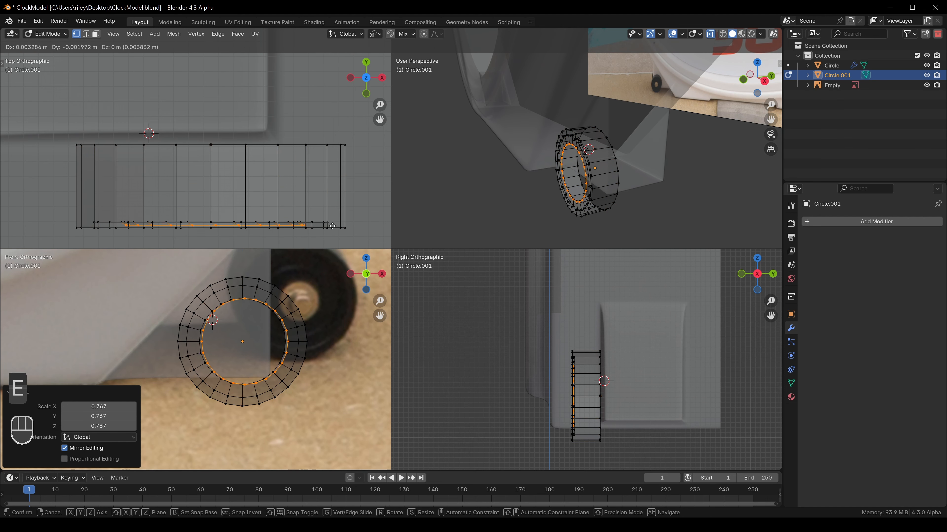
pyautogui.rightClick(345, 233)
pyautogui.press('s')
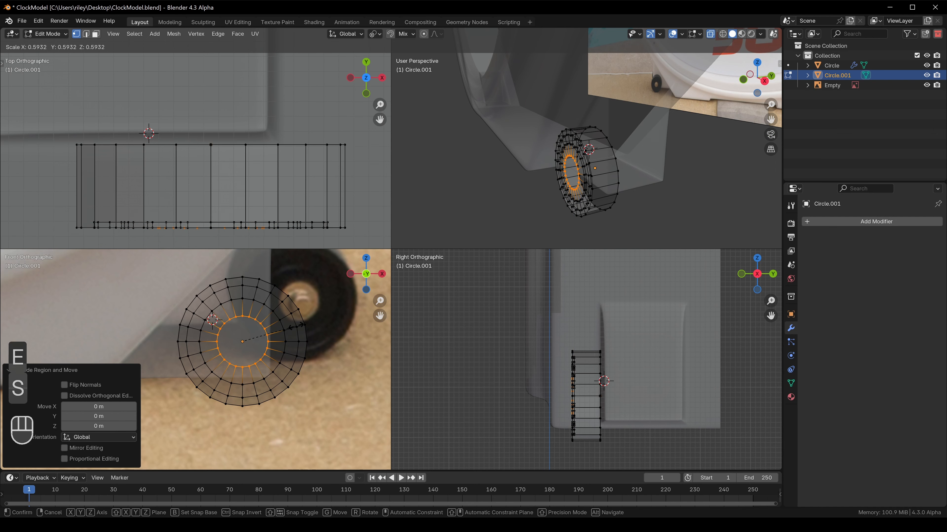
pyautogui.click(290, 326)
pyautogui.press('m')
pyautogui.click(292, 324)
# Step: Snap the 3D cursor to the wheel's centre vertex and add a 24-vertex circle with a 1 m radius there
pyautogui.scroll(4, 290, 308)
pyautogui.hotkey('shift', 's')
pyautogui.click(278, 331)
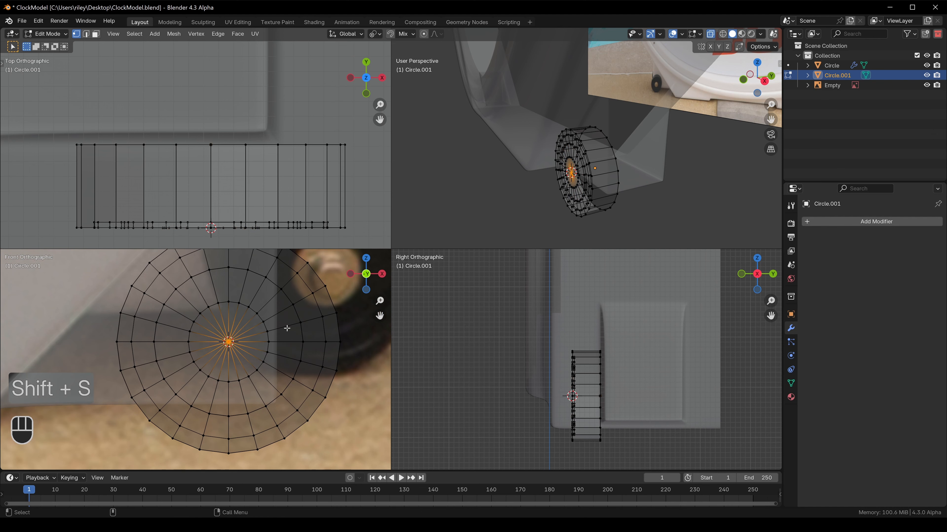
pyautogui.hotkey('shift', 'a')
pyautogui.moveTo(274, 328)
pyautogui.click(246, 352)
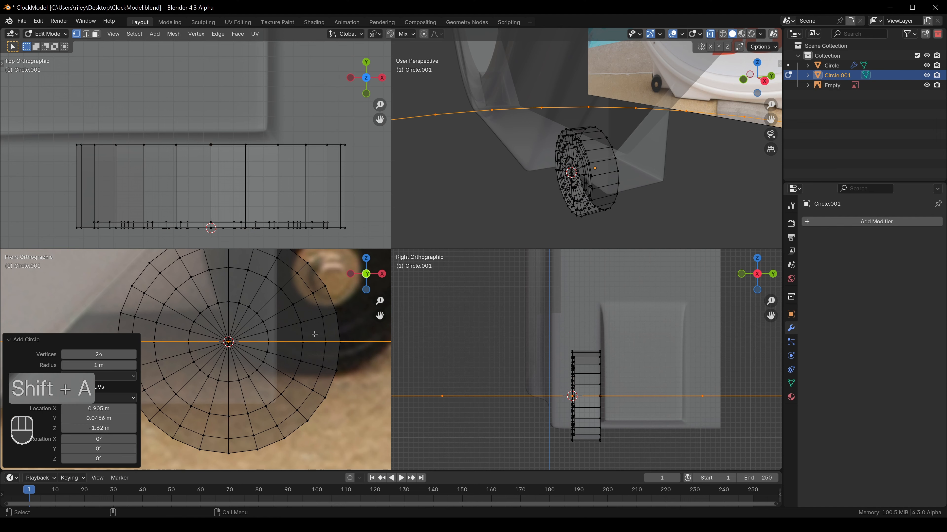
# Step: Rotate the hub circle 90° about X, scale it to 0.1, and enlarge it by about 2.654
pyautogui.write('rx90')
pyautogui.press('Return')
pyautogui.write('s.1')
pyautogui.press('KP_Enter')
pyautogui.press('s')
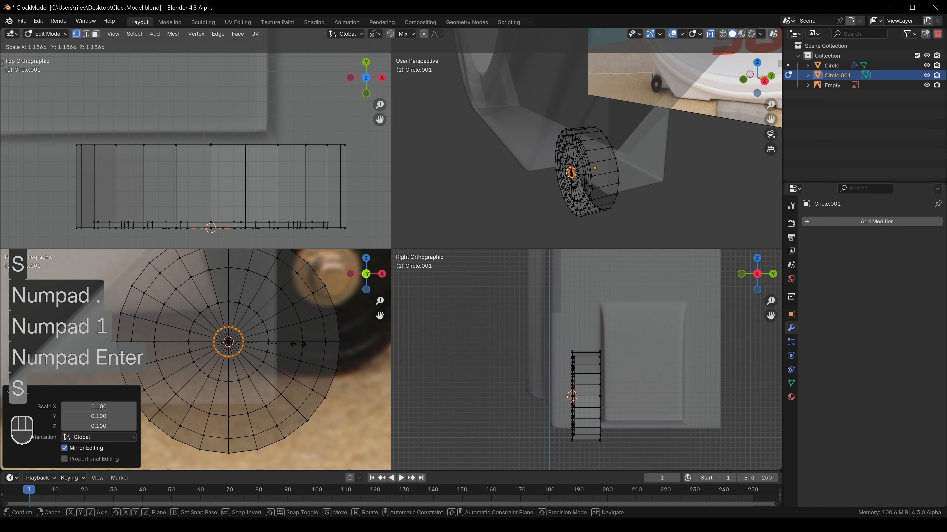
pyautogui.click(380, 332)
# Step: Extrude the hub circle forward along Y, inset its front ring to 0.562 scale, and extrude that ring forward as an axle stub
pyautogui.press('e')
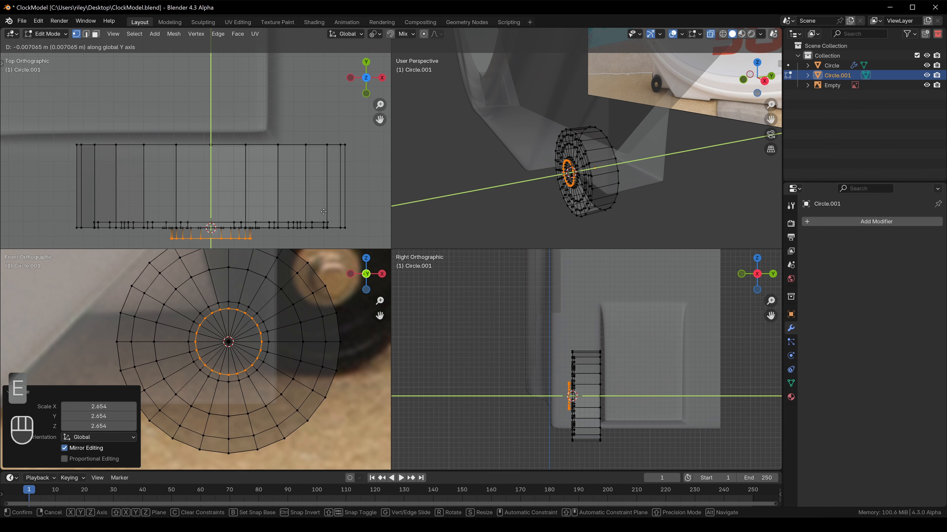
pyautogui.click(323, 211)
pyautogui.press('e')
pyautogui.rightClick(325, 203)
pyautogui.press('s')
pyautogui.click(276, 209)
pyautogui.press('e')
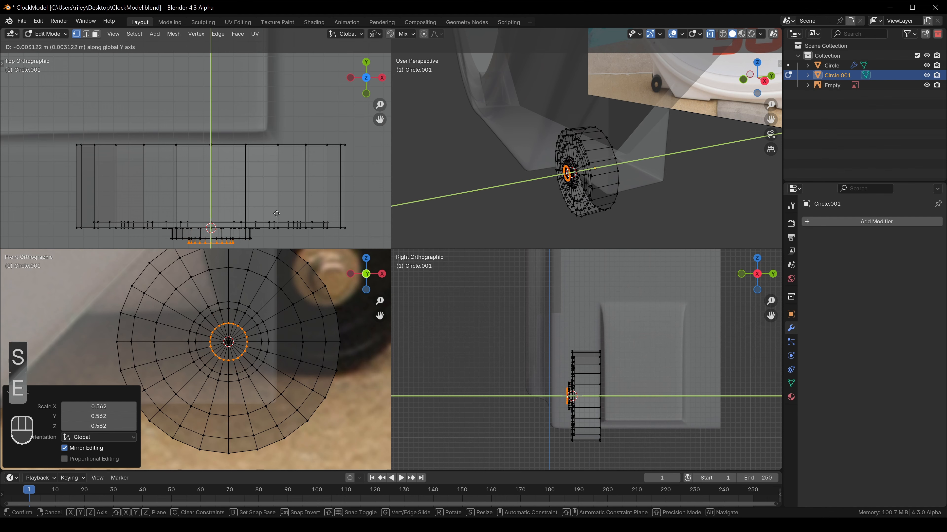
pyautogui.click(277, 217)
# Step: Inset the axle stub's front ring toward its centre to cap the end, and leave Edit Mode
pyautogui.press('e')
pyautogui.rightClick(288, 323)
pyautogui.press('s')
pyautogui.click(266, 328)
pyautogui.press('e')
pyautogui.rightClick(272, 323)
pyautogui.press('Tab')
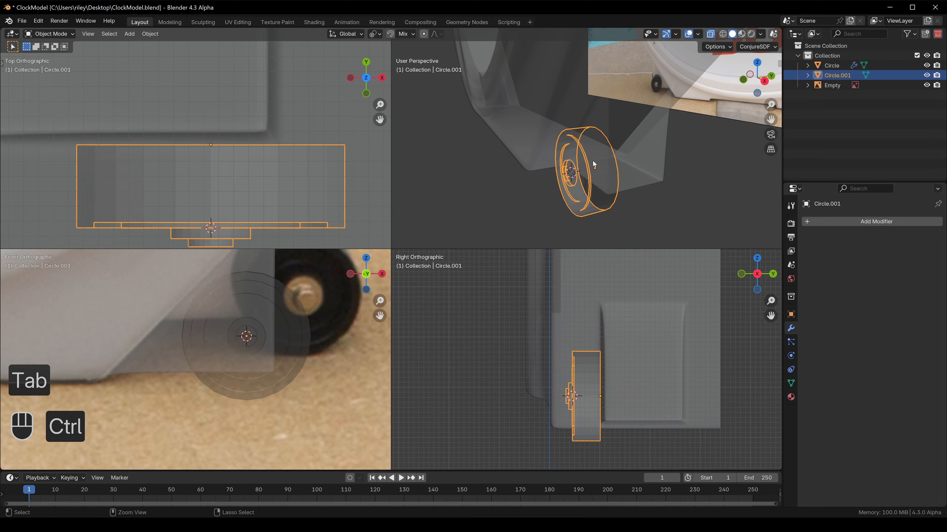
# Step: Extrude the wheel's open rear edge ring in place and scale the new ring inward to 0.544
pyautogui.hotkey('ctrl', 'alt', 'q')
pyautogui.hotkey('alt', 'z')
pyautogui.scroll(2, 426, 255)
pyautogui.moveTo(404, 276); pyautogui.dragTo(336, 249, button='middle')
pyautogui.press('Tab')
pyautogui.keyDown('alt'); pyautogui.click(483, 267); pyautogui.keyUp('alt')
pyautogui.moveTo(484, 261); pyautogui.dragTo(424, 72, button='middle')
pyautogui.press('e')
pyautogui.rightClick(540, 262)
pyautogui.press('s')
pyautogui.rightClick(535, 257)
pyautogui.scroll(-3, 534, 257)
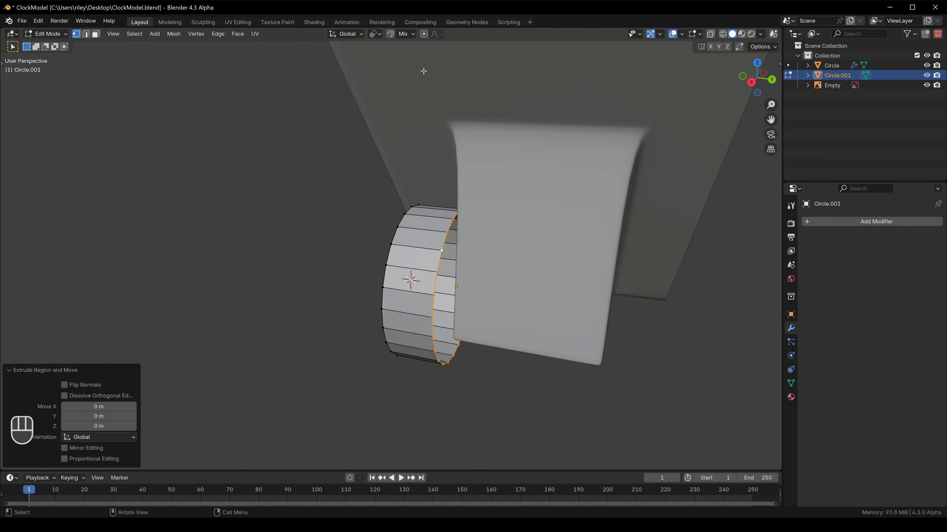
pyautogui.click(505, 206)
# Step: Extrude the inner rear ring in place, merge it at its centre to close the wheel's back, and leave Edit Mode
pyautogui.press('e')
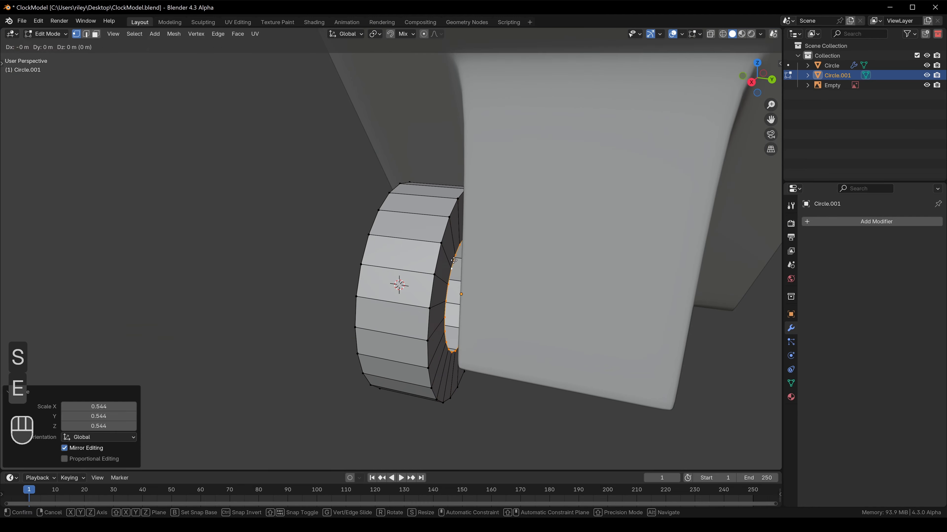
pyautogui.rightClick(453, 259)
pyautogui.press('m')
pyautogui.click(453, 259)
pyautogui.press('Tab')
# Step: Apply the wheel's transforms and smooth it with a level-2 Subdivision modifier and smooth shading
pyautogui.scroll(2, 423, 263)
pyautogui.moveTo(336, 258); pyautogui.dragTo(456, 232, button='middle')
pyautogui.hotkey('ctrl', 'a')
pyautogui.click(427, 258)
pyautogui.hotkey('ctrl', 'a')
pyautogui.click(427, 269)
pyautogui.hotkey('ctrl', '2')
pyautogui.rightClick(431, 255)
pyautogui.click(425, 256)
# Step: Hide the subdivision in Edit Mode and bevel the wheel's sharp edge loops with two segments at about 0.0018 m
pyautogui.press('Tab')
pyautogui.moveTo(398, 259); pyautogui.dragTo(522, 243, button='middle')
pyautogui.click(883, 238)
pyautogui.scroll(4, 440, 237)
pyautogui.keyDown('alt'); pyautogui.keyDown('shift'); pyautogui.click(438, 239); pyautogui.keyUp('shift'); pyautogui.keyUp('alt')
pyautogui.moveTo(437, 239); pyautogui.dragTo(402, 264, button='middle')
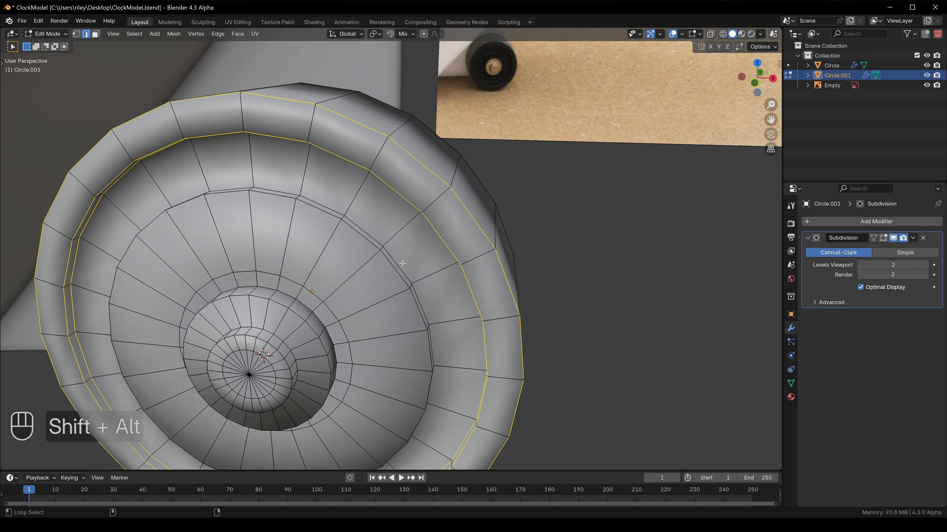
pyautogui.keyDown('alt'); pyautogui.keyDown('shift'); pyautogui.click(285, 347); pyautogui.keyUp('shift'); pyautogui.keyUp('alt')
pyautogui.scroll(-3, 286, 348)
pyautogui.keyDown('alt'); pyautogui.keyDown('shift'); pyautogui.click(440, 309); pyautogui.keyUp('shift'); pyautogui.keyUp('alt')
pyautogui.moveTo(541, 279); pyautogui.dragTo(539, 247, button='middle')
pyautogui.scroll(4, 466, 268)
pyautogui.hotkey('ctrl', 'z')
pyautogui.hotkey('ctrl', 'z')
pyautogui.hotkey('ctrl', 'shift', 'z')
pyautogui.hotkey('ctrl', 'b')
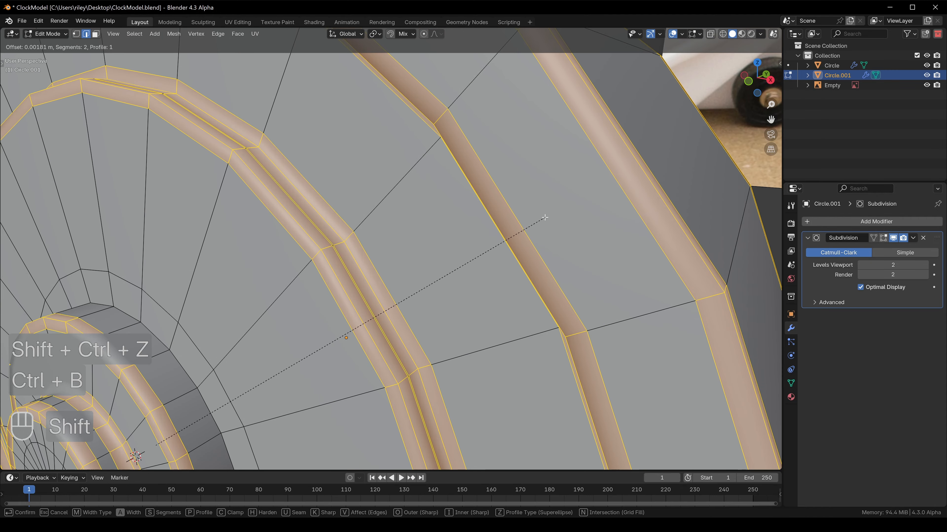
pyautogui.click(546, 217)
pyautogui.click(547, 217)
# Step: Dissolve the crowded edge loop between the wheel face's adjoining bevels and add a loop cut
pyautogui.keyDown('alt'); pyautogui.keyDown('shift'); pyautogui.click(333, 245); pyautogui.keyUp('shift'); pyautogui.keyUp('alt')
pyautogui.hotkey('ctrl', 'x')
pyautogui.hotkey('ctrl', 'r')
pyautogui.scroll(-5, 332, 244)
pyautogui.moveTo(332, 244); pyautogui.dragTo(410, 261, button='middle')
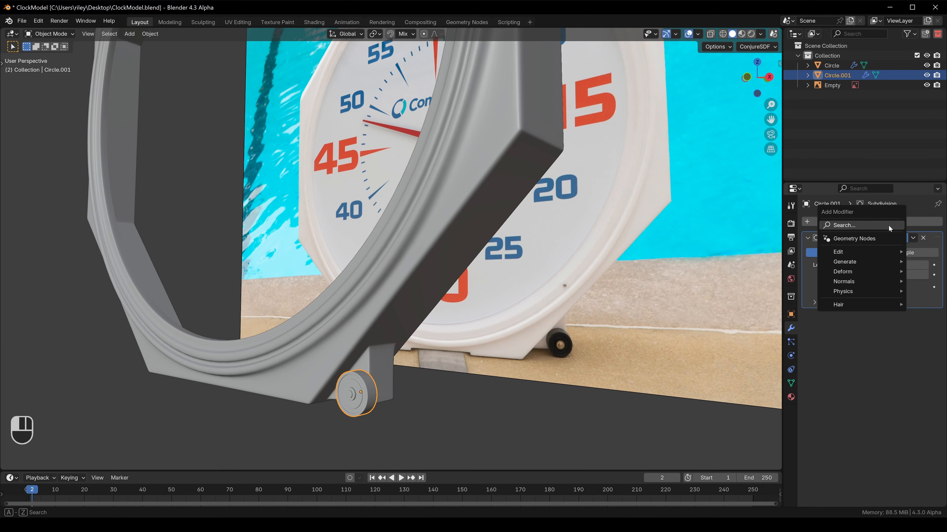
# Step: Mirror the wheel across X and Y about the Circle object, with the Mirror modifier above Subdivision
pyautogui.write('mi')
pyautogui.click(872, 244)
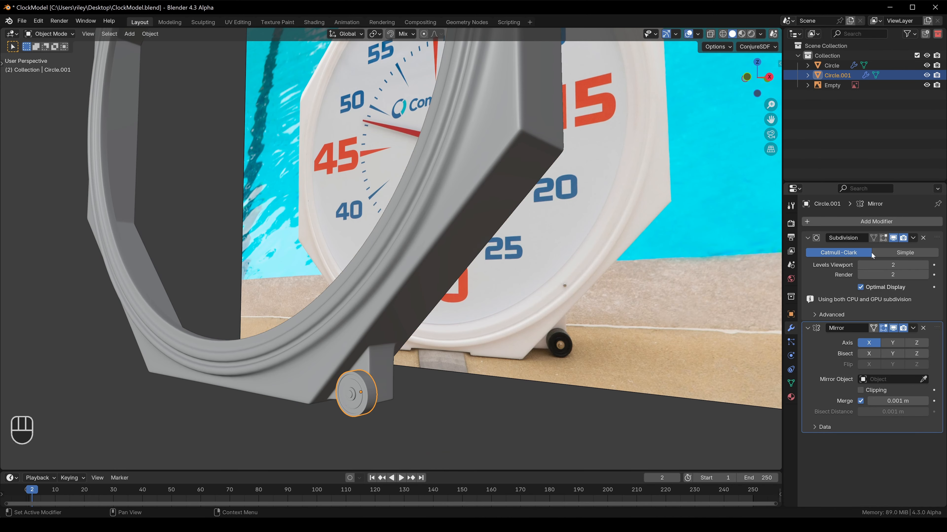
pyautogui.moveTo(932, 328); pyautogui.dragTo(923, 282)
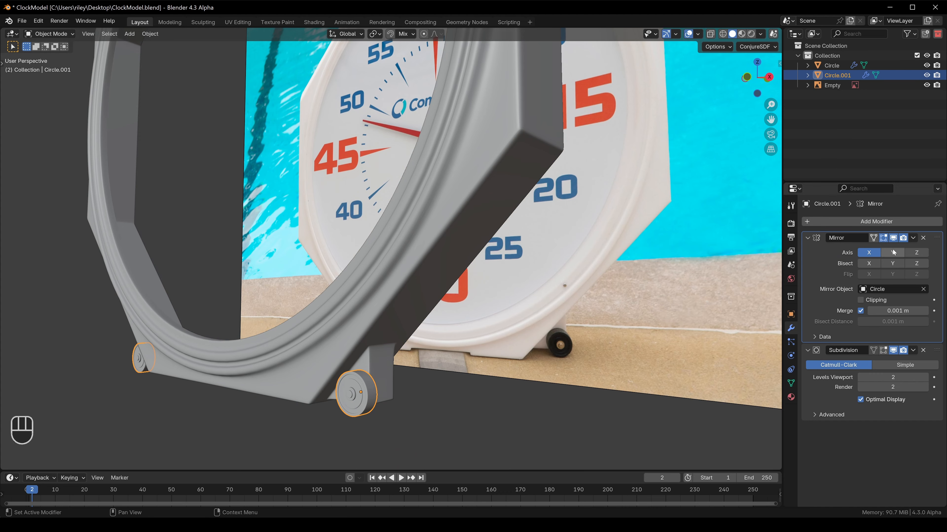
pyautogui.moveTo(447, 308); pyautogui.dragTo(353, 315, button='middle')
# Step: Apply the wheel's scale and rotation, clear the selection, and save the file
pyautogui.hotkey('ctrl', 'a')
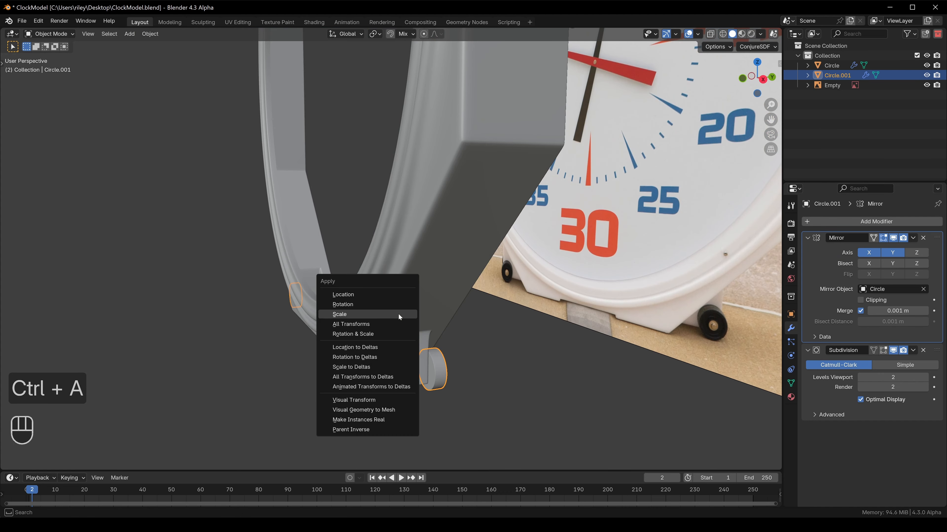
pyautogui.click(399, 315)
pyautogui.hotkey('ctrl', 'a')
pyautogui.click(398, 305)
pyautogui.hotkey('alt', 'a')
pyautogui.scroll(-5, 418, 261)
pyautogui.moveTo(421, 243); pyautogui.dragTo(466, 232, button='middle')
pyautogui.scroll(-2, 466, 233)
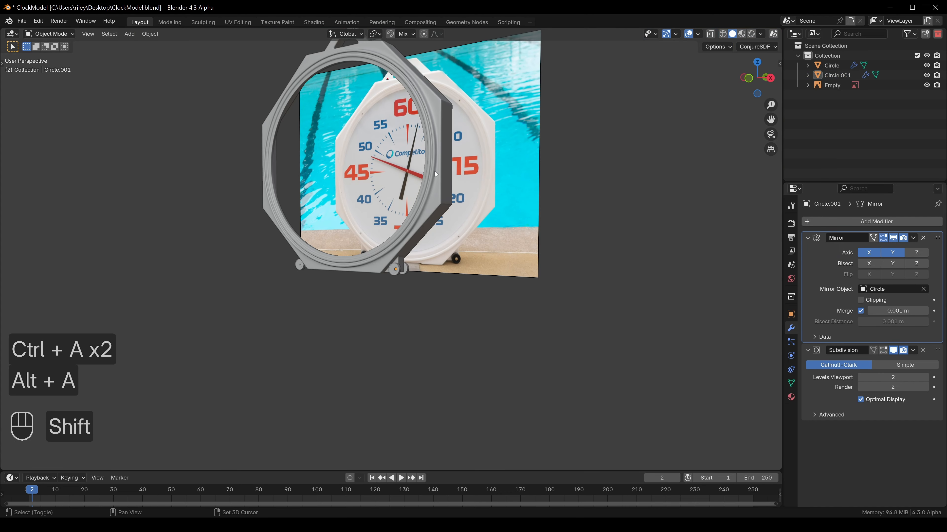
pyautogui.keyDown('shift'); pyautogui.moveTo(443, 130); pyautogui.dragTo(470, 224, button='middle'); pyautogui.keyUp('shift')
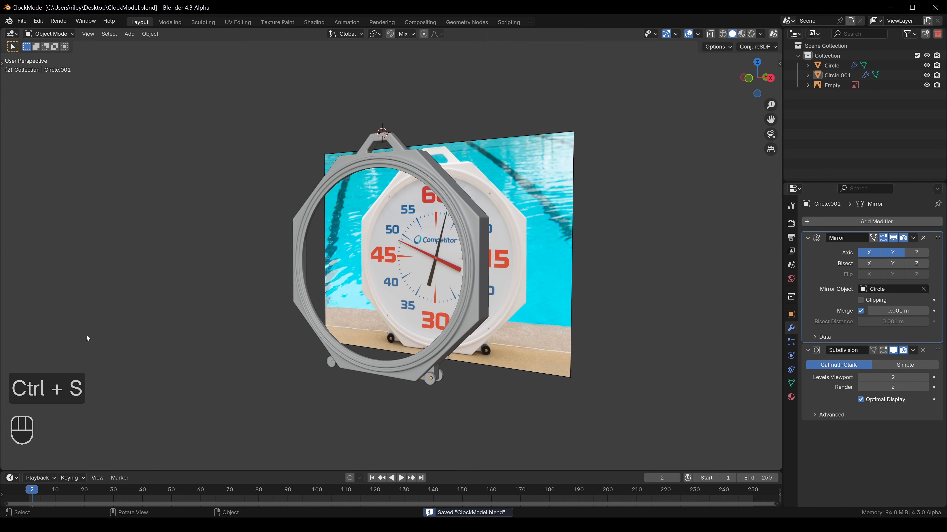
# Step: Add a plane at the 3D cursor on the dial's centre and rotate it 90° about X
pyautogui.hotkey('shift', 'a')
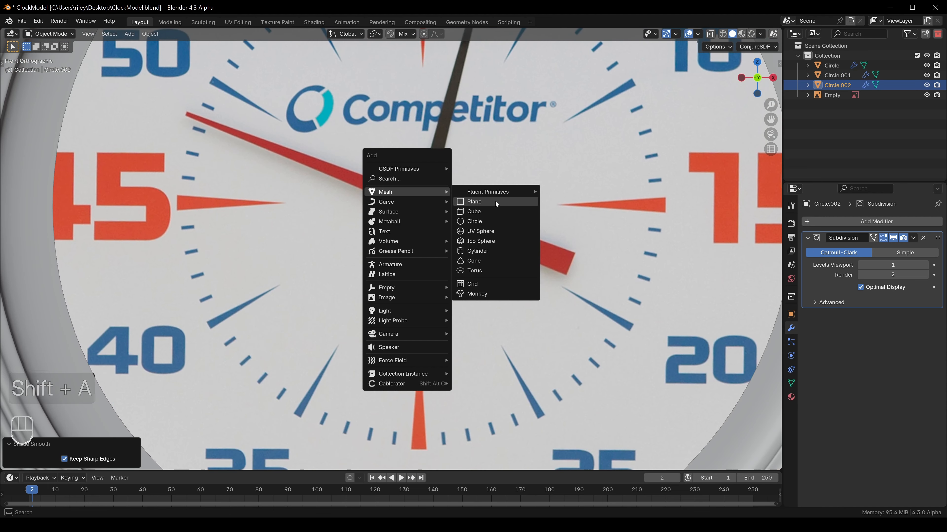
pyautogui.click(479, 197)
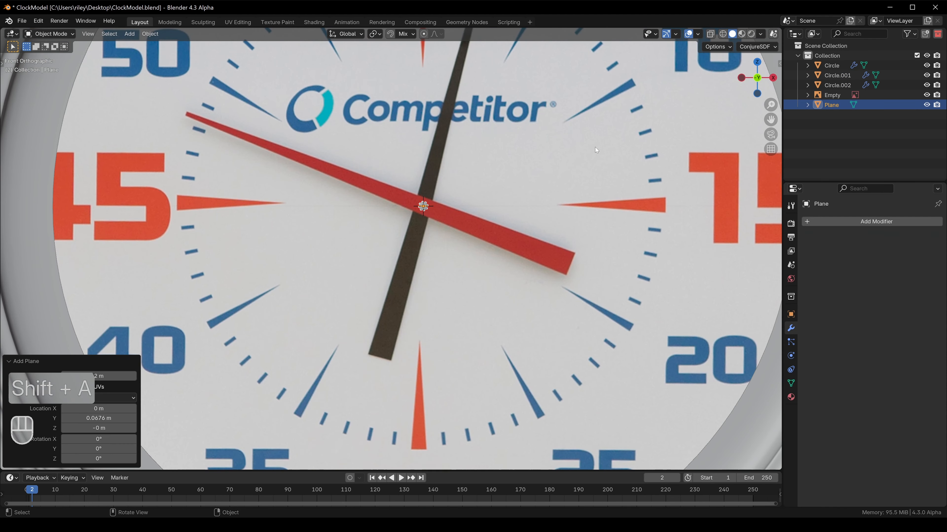
pyautogui.press('s')
pyautogui.rightClick(470, 177)
pyautogui.write('rx90')
pyautogui.press('Return')
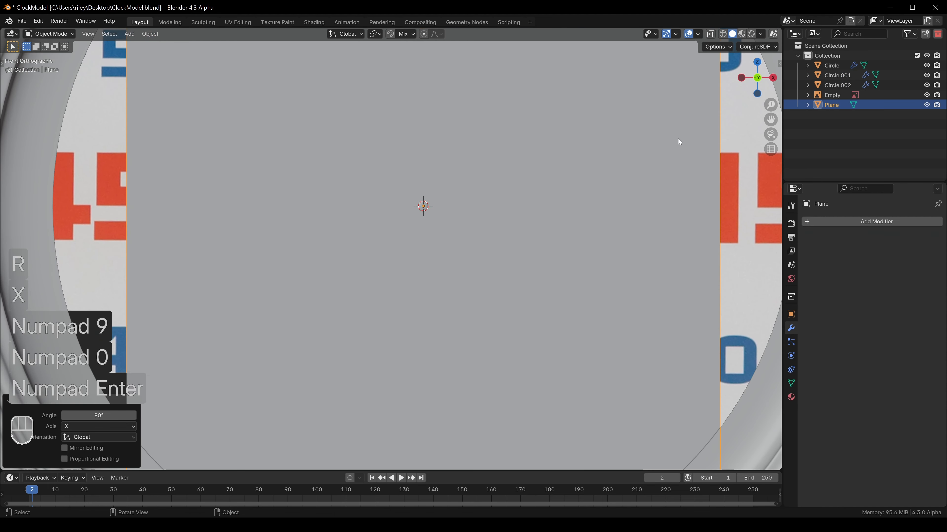
# Step: Shrink the plane to a small square over the hands' pivot, with a final scaling of 0.248
pyautogui.press('s')
pyautogui.click(462, 191)
pyautogui.press('s')
pyautogui.click(435, 202)
pyautogui.scroll(-2, 433, 198)
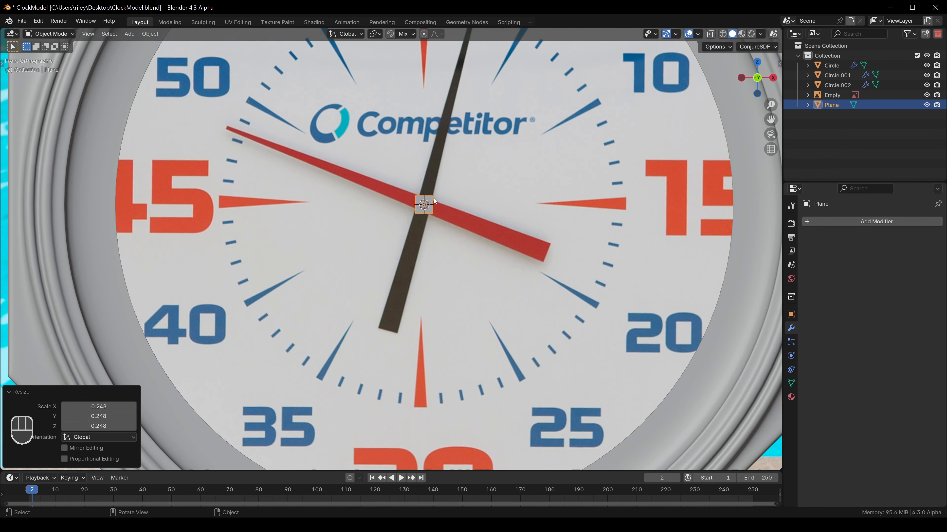
# Step: Stretch the plane along X into a long bar the length of the red hand, moving its left edge -0.81762 m
pyautogui.press('Tab')
pyautogui.press('g')
pyautogui.press('x')
pyautogui.click(583, 207)
pyautogui.click(414, 204)
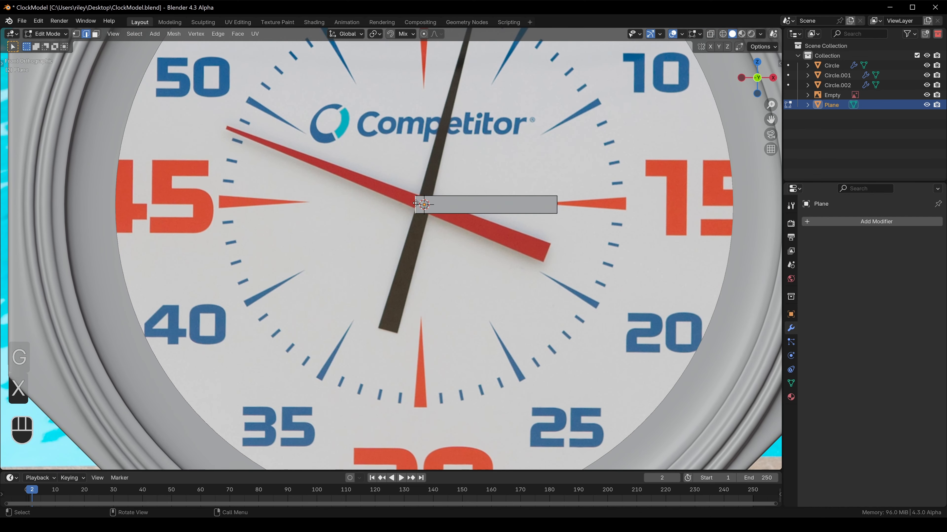
pyautogui.press('g')
pyautogui.press('x')
pyautogui.click(214, 202)
# Step: Taper the bar into a clock hand, scaling its tip edge to about 0.2 and its blunt edge to about 1.31
pyautogui.press('s')
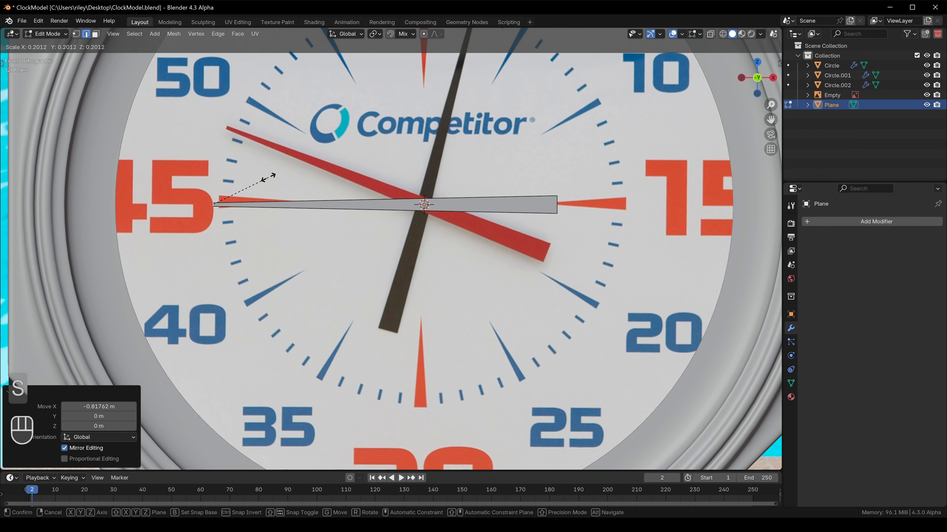
pyautogui.rightClick(268, 177)
pyautogui.press('s')
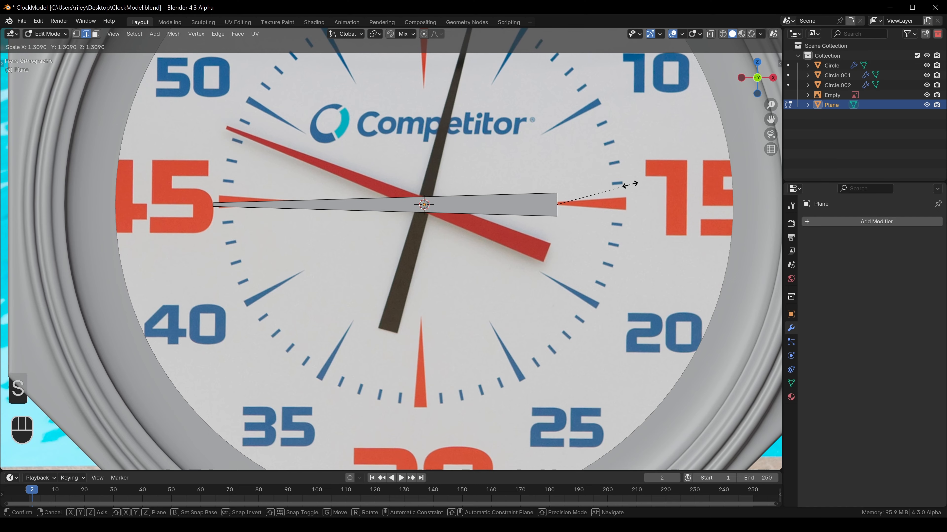
pyautogui.click(630, 184)
pyautogui.scroll(-2, 630, 185)
pyautogui.press('Tab')
# Step: Rotate the hand about 21° onto the red reference hand, and rotate a duplicate onto the black one
pyautogui.press('r')
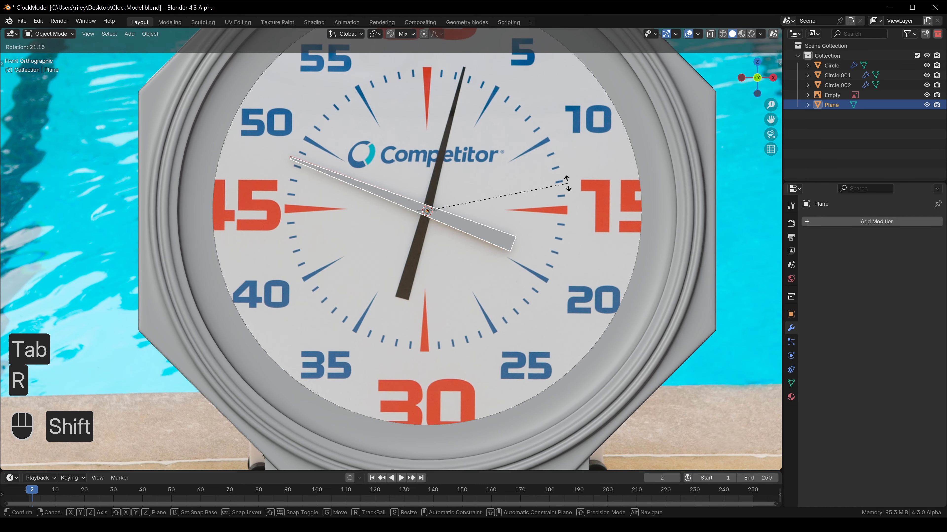
pyautogui.click(567, 183)
pyautogui.hotkey('shift', 'd')
pyautogui.rightClick(567, 183)
pyautogui.press('r')
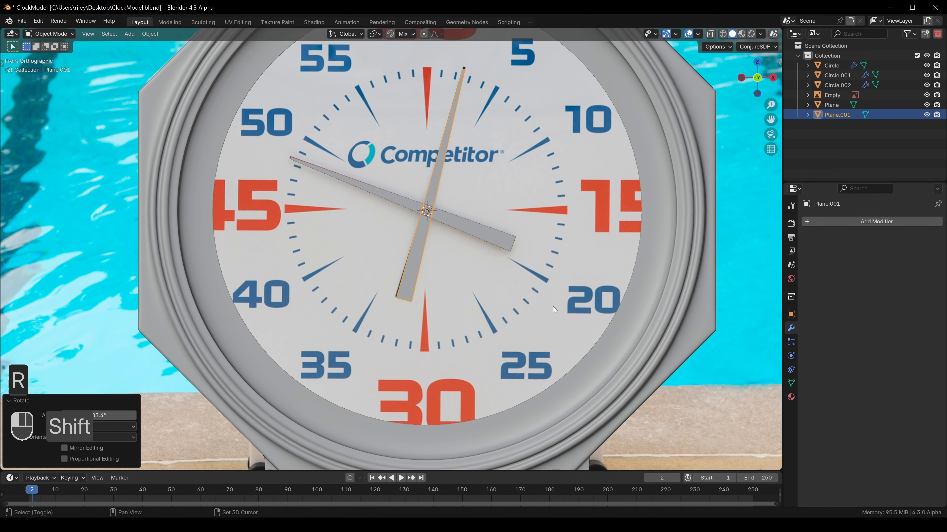
pyautogui.click(553, 307)
# Step: Edge-slide the duplicate hand's tip to the end of the black reference hand and leave Edit Mode
pyautogui.keyDown('shift'); pyautogui.moveTo(442, 139); pyautogui.dragTo(417, 227, button='middle'); pyautogui.keyUp('shift')
pyautogui.scroll(9, 431, 158)
pyautogui.press('Tab')
pyautogui.press('g')
pyautogui.press('g')
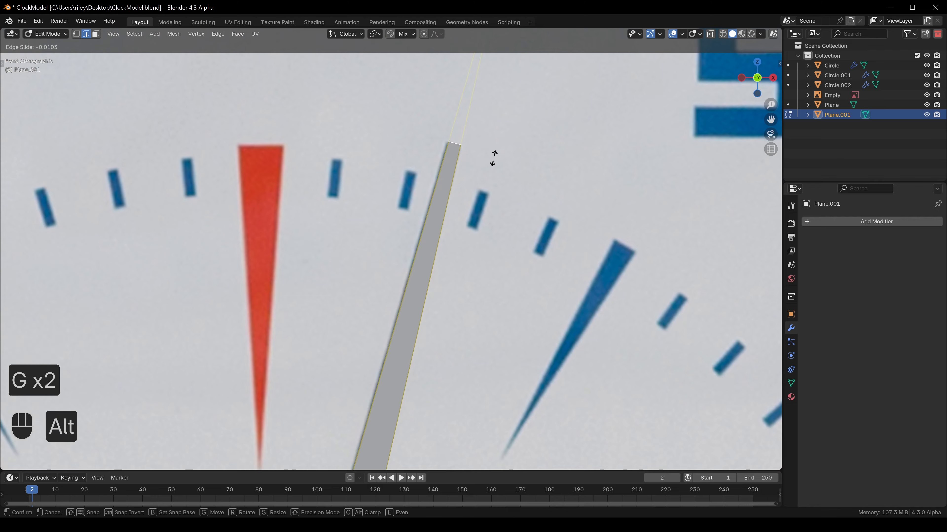
pyautogui.click(494, 158)
pyautogui.scroll(-9, 471, 223)
pyautogui.press('Tab')
# Step: Move the black hand's plane about 0.0035 m along Y to separate it from the other hand
pyautogui.moveTo(447, 324); pyautogui.dragTo(488, 298, button='middle')
pyautogui.press('g')
pyautogui.press('y')
pyautogui.click(487, 294)
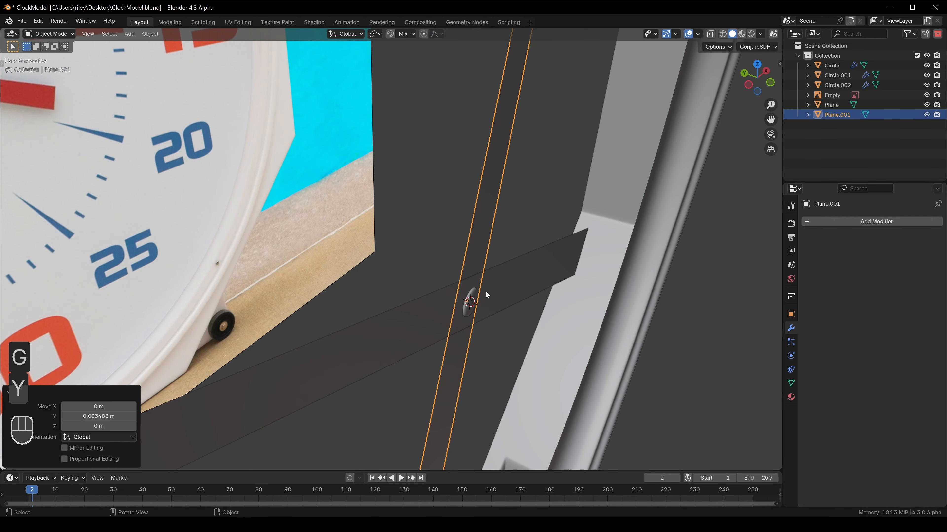
# Step: Give the red hand's plane a Solidify modifier with 0.003 m thickness, and apply the hands' transforms
pyautogui.click(522, 283)
pyautogui.click(824, 221)
pyautogui.write('s')
pyautogui.click(812, 248)
pyautogui.keyDown('shift'); pyautogui.click(475, 233); pyautogui.keyUp('shift')
pyautogui.keyDown('shift'); pyautogui.click(470, 304); pyautogui.keyUp('shift')
pyautogui.hotkey('ctrl', 'a')
pyautogui.click(514, 293)
pyautogui.click(524, 289)
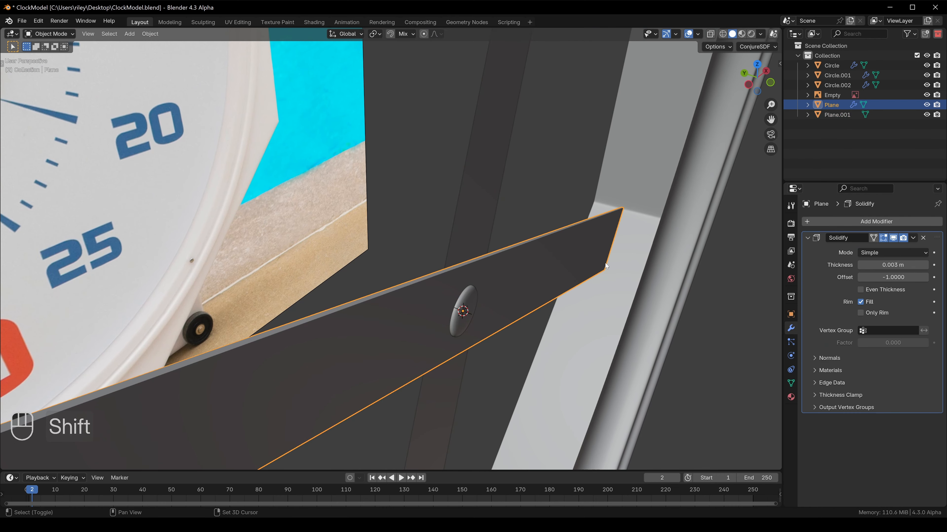
# Step: Copy the Solidify modifier from the red hand to the black hand and clear the selection
pyautogui.keyDown('shift'); pyautogui.click(475, 233); pyautogui.keyUp('shift')
pyautogui.keyDown('shift'); pyautogui.click(498, 263); pyautogui.keyUp('shift')
pyautogui.hotkey('ctrl', 'l')
pyautogui.click(490, 347)
pyautogui.hotkey('alt', 'a')
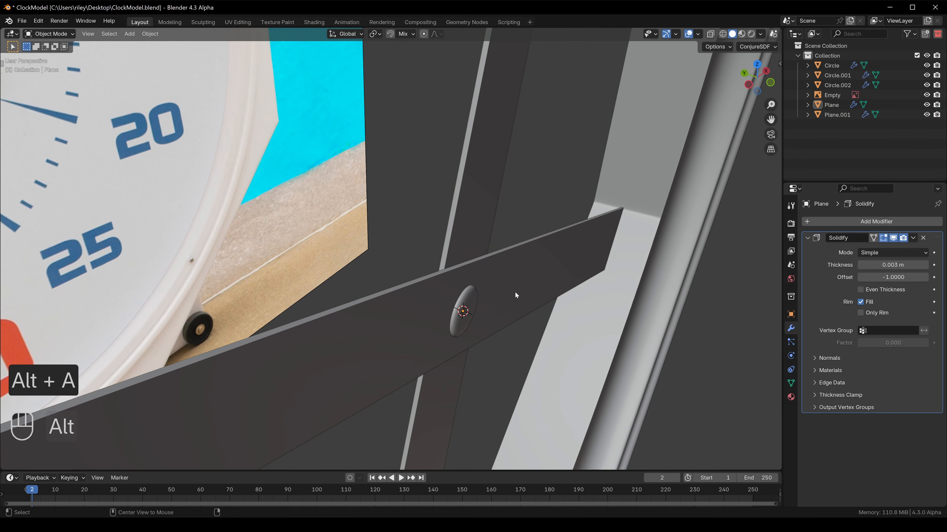
# Step: Bevel the edge loop where the clock housing's inner wall meets the front rim
pyautogui.moveTo(515, 293); pyautogui.dragTo(442, 267, button='middle')
pyautogui.scroll(-8, 442, 268)
pyautogui.scroll(4, 533, 209)
pyautogui.click(615, 172)
pyautogui.moveTo(615, 172); pyautogui.dragTo(632, 166, button='middle')
pyautogui.scroll(2, 630, 164)
pyautogui.press('Tab')
pyautogui.keyDown('alt'); pyautogui.click(626, 157); pyautogui.keyUp('alt')
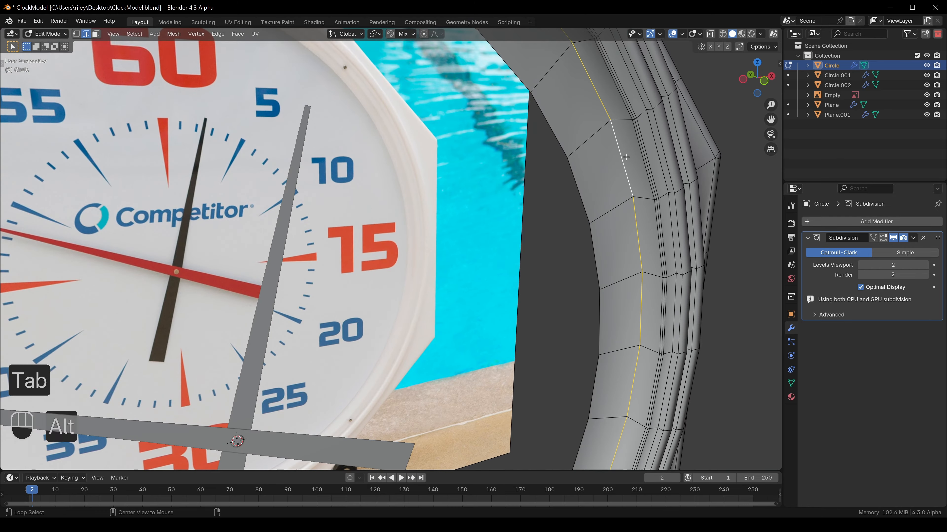
pyautogui.hotkey('ctrl', 'b')
pyautogui.click(651, 152)
# Step: Fill the open edge loop inside the housing's rim with Grid Fill at span 8, and leave Edit Mode
pyautogui.keyDown('alt'); pyautogui.click(586, 177); pyautogui.keyUp('alt')
pyautogui.press('e')
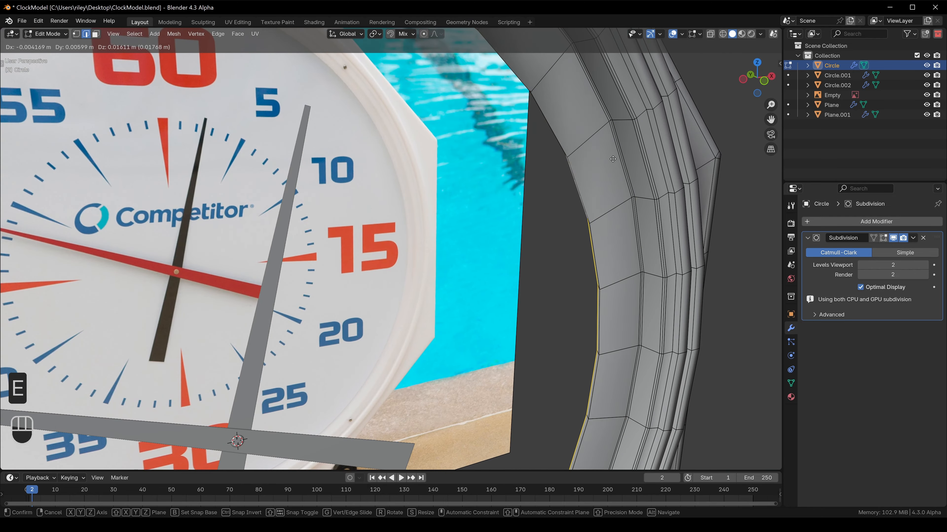
pyautogui.rightClick(611, 182)
pyautogui.hotkey('ctrl', 'f')
pyautogui.click(616, 175)
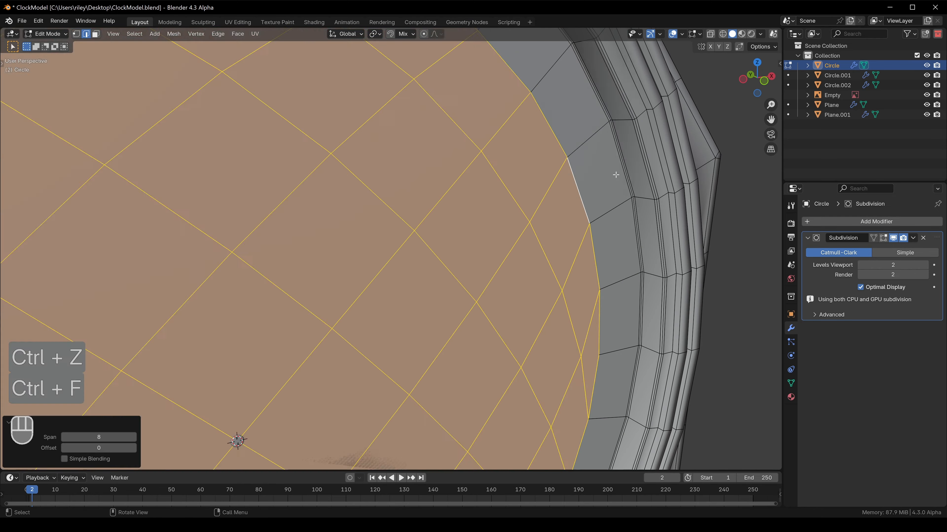
pyautogui.scroll(-5, 611, 177)
pyautogui.press('Tab')
# Step: Select both clock hands and the centre cap and move them along Y relative to the filled face
pyautogui.scroll(5, 473, 268)
pyautogui.hotkey('alt', 'z')
pyautogui.click(474, 269)
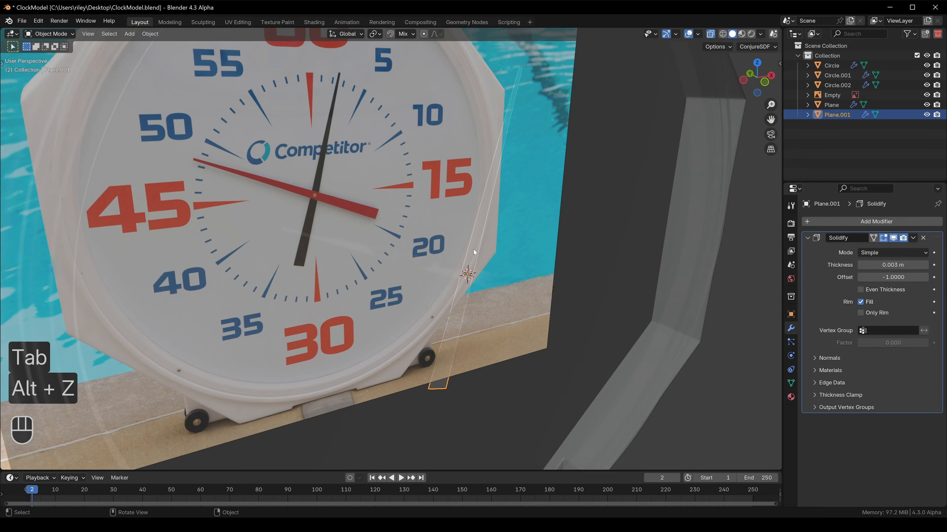
pyautogui.moveTo(473, 250); pyautogui.dragTo(587, 249, button='middle')
pyautogui.hotkey('alt', 'z')
pyautogui.keyDown('shift'); pyautogui.click(478, 272); pyautogui.keyUp('shift')
pyautogui.moveTo(478, 272); pyautogui.dragTo(364, 303, button='middle')
pyautogui.keyDown('shift'); pyautogui.click(459, 258); pyautogui.keyUp('shift')
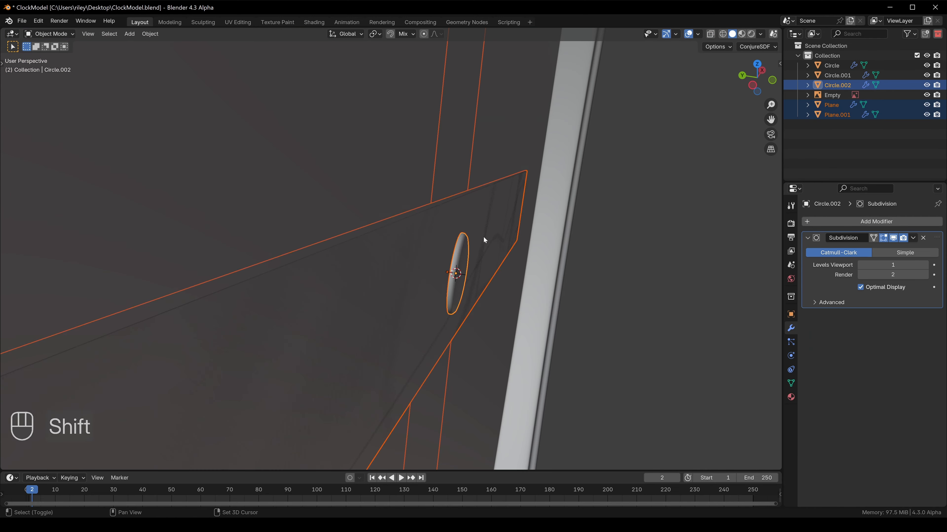
pyautogui.press('g')
pyautogui.press('y')
pyautogui.click(440, 190)
# Step: Nudge the hands and centre cap slightly further forward along Y and clear the selection
pyautogui.press('g')
pyautogui.press('y')
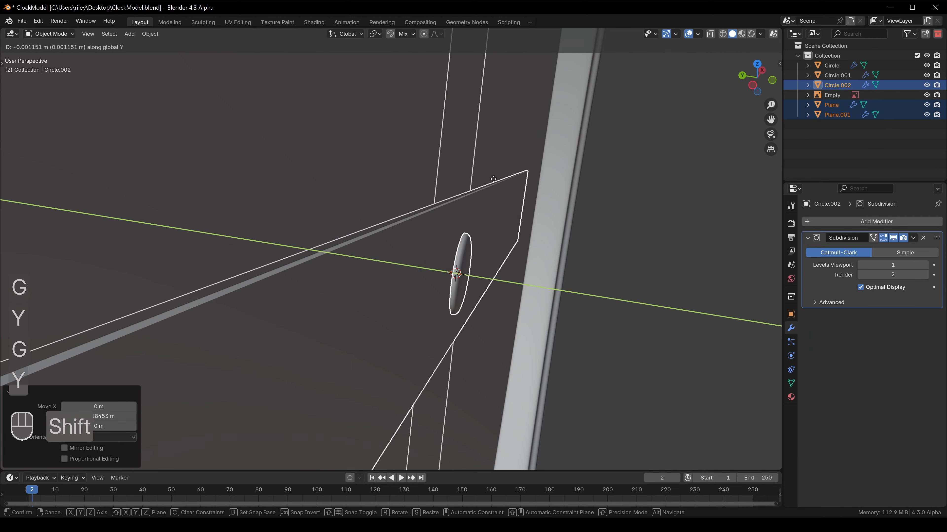
pyautogui.click(626, 194)
pyautogui.hotkey('alt', 'a')
# Step: Add a loop cut around the inner wall of the housing's rim and bevel it into a narrow band
pyautogui.scroll(-10, 506, 227)
pyautogui.moveTo(505, 226); pyautogui.dragTo(481, 213, button='middle')
pyautogui.keyDown('shift'); pyautogui.moveTo(481, 213); pyautogui.dragTo(474, 194, button='middle'); pyautogui.keyUp('shift')
pyautogui.click(474, 194)
pyautogui.moveTo(570, 171); pyautogui.dragTo(561, 137, button='middle')
pyautogui.press('Tab')
pyautogui.scroll(8, 537, 164)
pyautogui.hotkey('alt', 'a')
pyautogui.hotkey('ctrl', 'r')
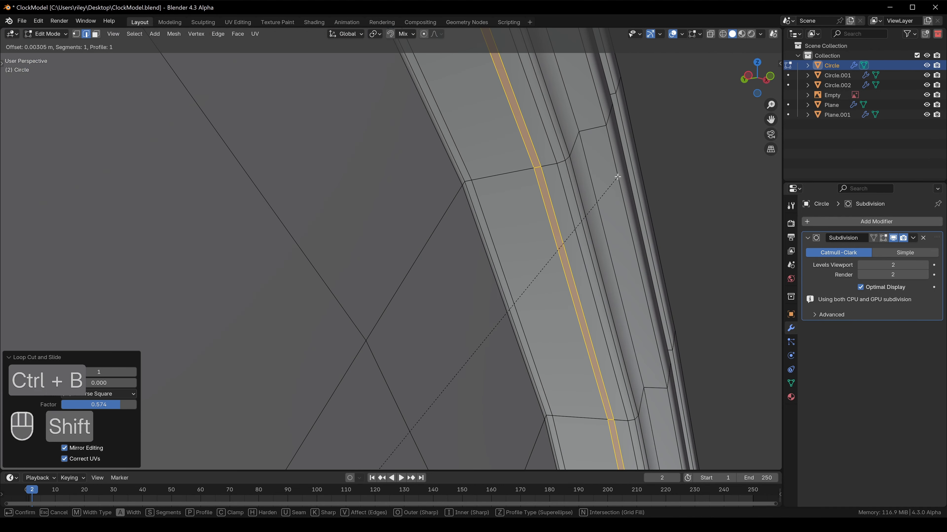
pyautogui.click(609, 167)
# Step: Extrude the beveled band along its normals to form a groove, with Offset Even enabled
pyautogui.click(603, 148)
pyautogui.keyDown('shift'); pyautogui.click(622, 106); pyautogui.keyUp('shift')
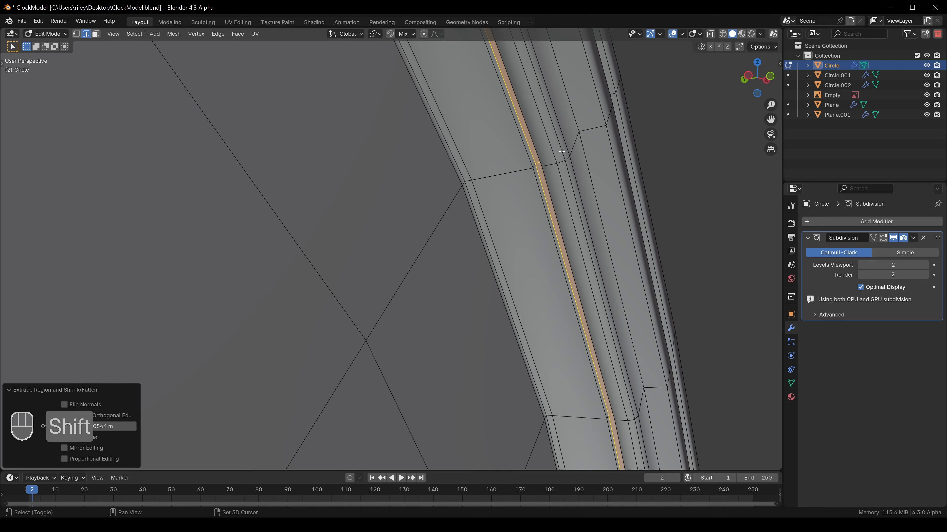
pyautogui.click(69, 439)
# Step: Loop cut the groove at factor 0, separate a duplicate of that loop into its own object, and open it in Edit Mode
pyautogui.scroll(2, 546, 175)
pyautogui.moveTo(546, 175); pyautogui.dragTo(537, 184, button='middle')
pyautogui.hotkey('ctrl', 'r')
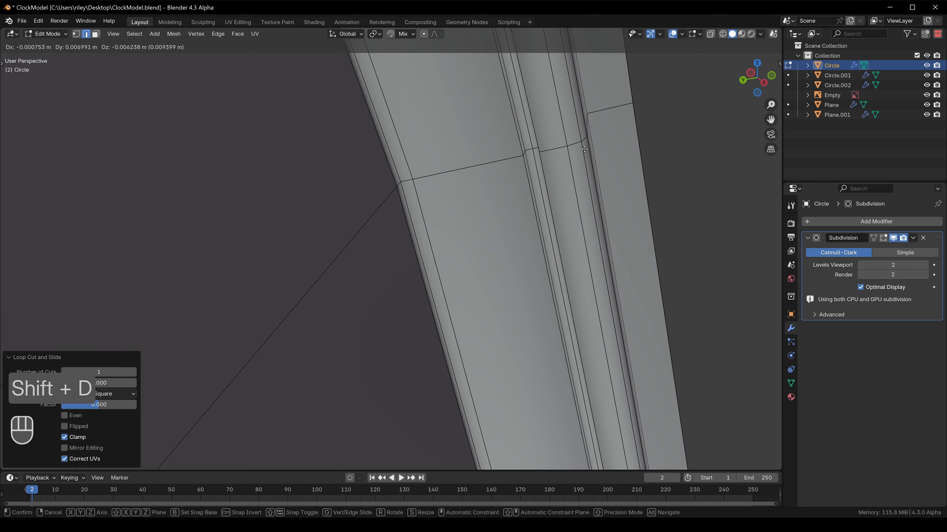
pyautogui.rightClick(585, 149)
pyautogui.press('p')
pyautogui.click(579, 150)
pyautogui.press('Tab')
pyautogui.click(528, 142)
pyautogui.press('Tab')
pyautogui.press('1')
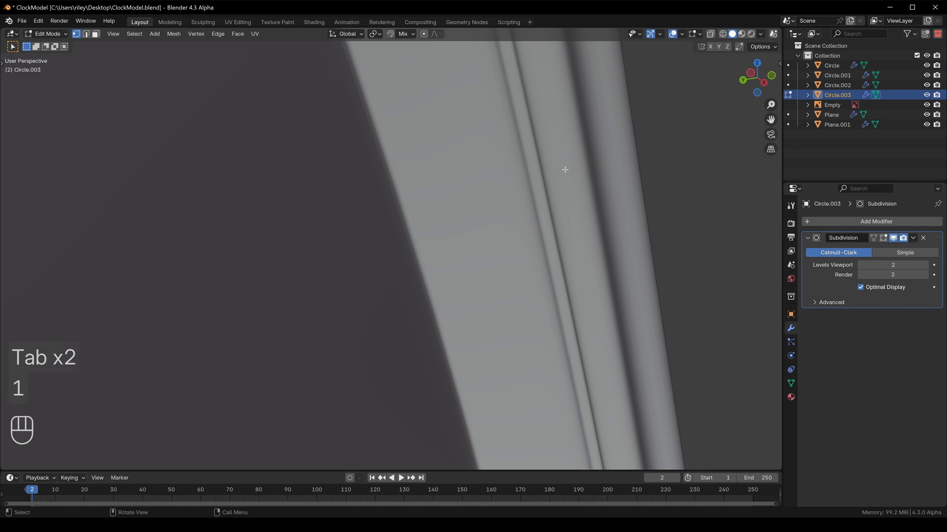
# Step: Undo the stray extrusions, extrude the whole separated ring inward by scaling, and scale the inner loop by 1.012
pyautogui.scroll(-7, 567, 166)
pyautogui.moveTo(595, 165); pyautogui.dragTo(579, 180, button='middle')
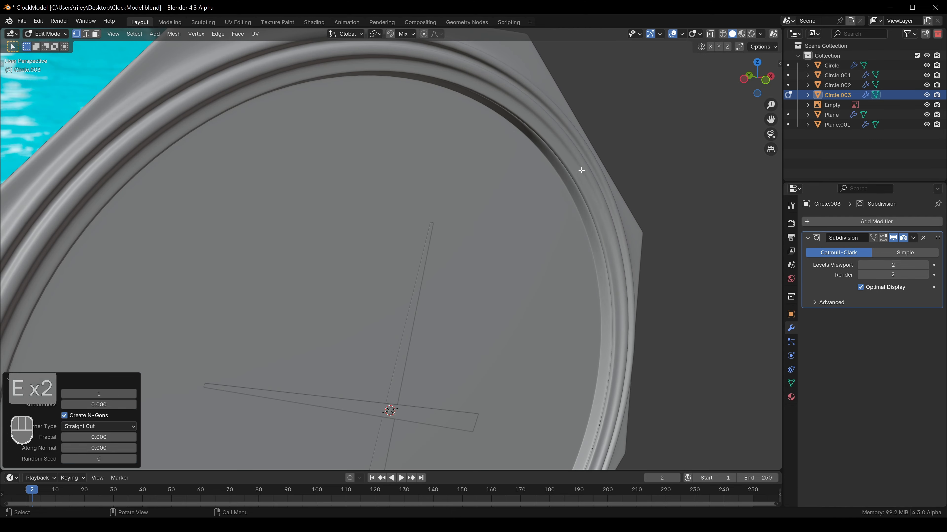
pyautogui.hotkey('ctrl', 'z')
pyautogui.hotkey('ctrl', 'z')
pyautogui.hotkey('alt', 'z')
pyautogui.scroll(-5, 549, 159)
pyautogui.press('a')
pyautogui.press('e')
pyautogui.press('s')
pyautogui.click(605, 210)
pyautogui.hotkey('alt', 'z')
pyautogui.moveTo(605, 211); pyautogui.dragTo(540, 199, button='middle')
pyautogui.click(631, 230)
# Step: Fill the ring's inner loop with Grid Fill at span 8 and offset 4, and leave Edit Mode
pyautogui.hotkey('ctrl', 'f')
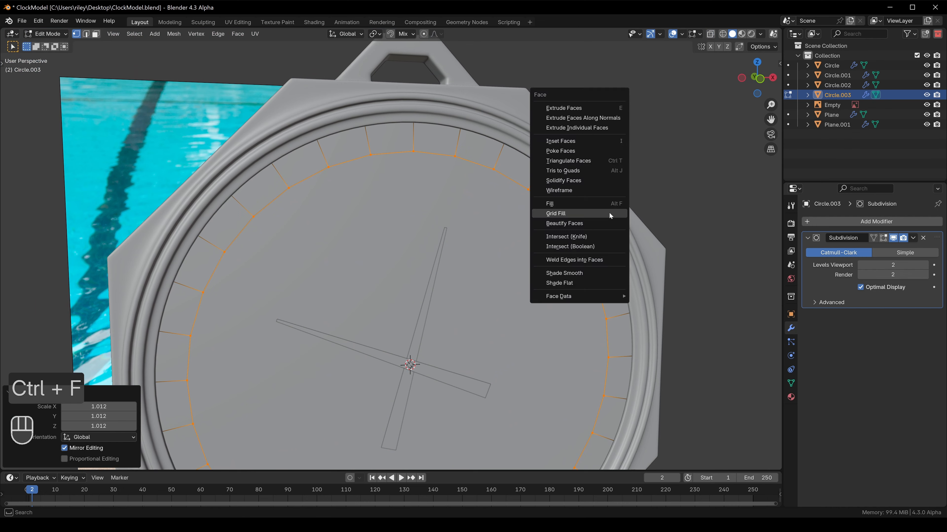
pyautogui.click(610, 213)
pyautogui.tripleClick(134, 449)
pyautogui.scroll(-4, 486, 239)
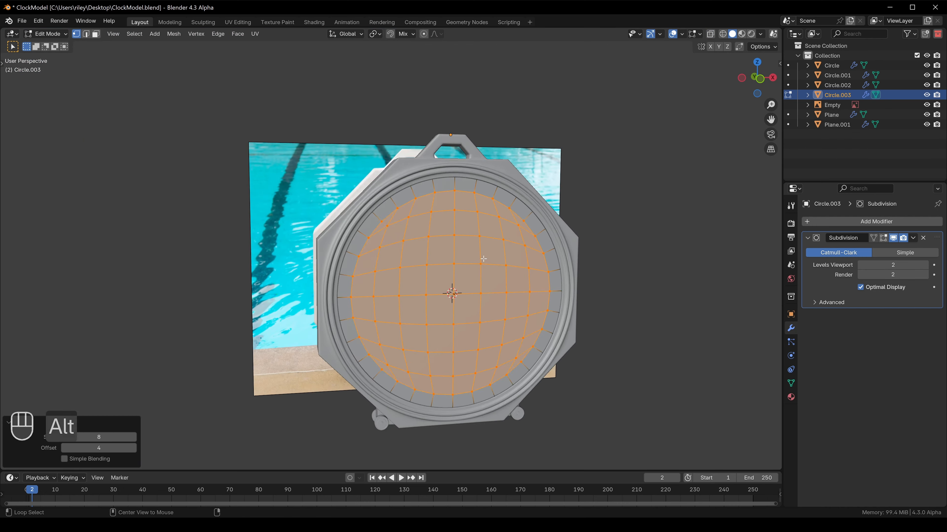
pyautogui.hotkey('alt', 'a')
pyautogui.moveTo(485, 250); pyautogui.dragTo(447, 206, button='middle')
pyautogui.press('Tab')
# Step: Bevel the housing's edge loop on the inner wall next to the new front disc, and leave Edit Mode
pyautogui.scroll(5, 489, 154)
pyautogui.moveTo(489, 154); pyautogui.dragTo(457, 114, button='middle')
pyautogui.scroll(3, 517, 115)
pyautogui.click(480, 88)
pyautogui.keyDown('alt'); pyautogui.click(454, 106); pyautogui.keyUp('alt')
pyautogui.click(621, 92)
pyautogui.moveTo(537, 105); pyautogui.dragTo(543, 125, button='middle')
pyautogui.hotkey('ctrl', 'z')
pyautogui.hotkey('ctrl', 'b')
pyautogui.click(587, 132)
pyautogui.press('Tab')
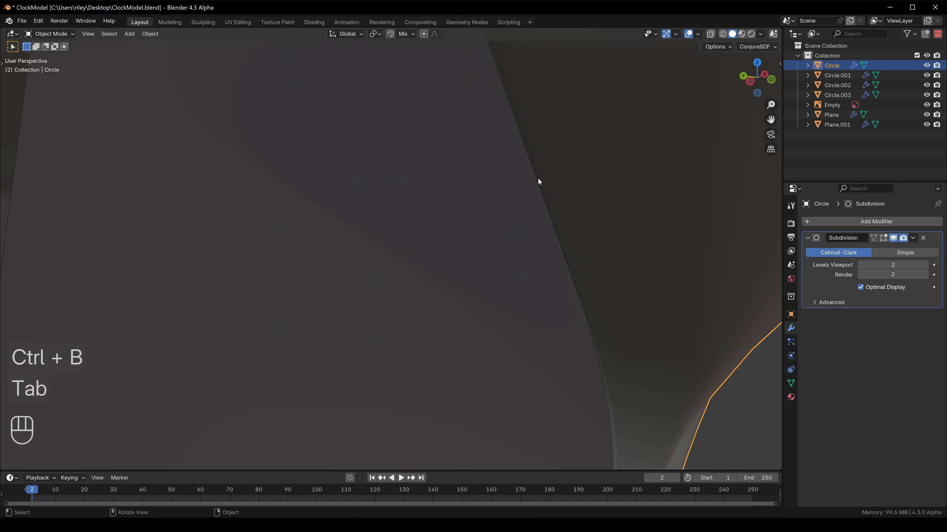
# Step: Clear the selection and save the file
pyautogui.scroll(-5, 536, 178)
pyautogui.moveTo(530, 178); pyautogui.dragTo(541, 181, button='middle')
pyautogui.hotkey('alt', 'a')
pyautogui.hotkey('ctrl', 's')
pyautogui.scroll(-5, 541, 181)
pyautogui.moveTo(526, 213)
pyautogui.keyDown('shift'); pyautogui.mouseDown(button='middle')
pyautogui.moveTo(517, 174)
pyautogui.moveTo(414, 200)
pyautogui.moveTo(492, 197)
pyautogui.moveTo(463, 218)
pyautogui.moveTo(543, 195)
pyautogui.moveTo(533, 225)
pyautogui.mouseUp(button='middle'); pyautogui.keyUp('shift')
pyautogui.hotkey('ctrl', 's')
# Step: Place the 3D cursor on the housing's top surface beside the handle and add a scaled-down mesh circle there
pyautogui.scroll(10, 476, 124)
pyautogui.scroll(-5, 419, 210)
pyautogui.click(545, 299)
pyautogui.moveTo(545, 299); pyautogui.dragTo(483, 319, button='middle')
pyautogui.scroll(4, 559, 262)
pyautogui.keyDown('shift'); pyautogui.rightClick(474, 309); pyautogui.keyUp('shift')
pyautogui.hotkey('shift', 'a')
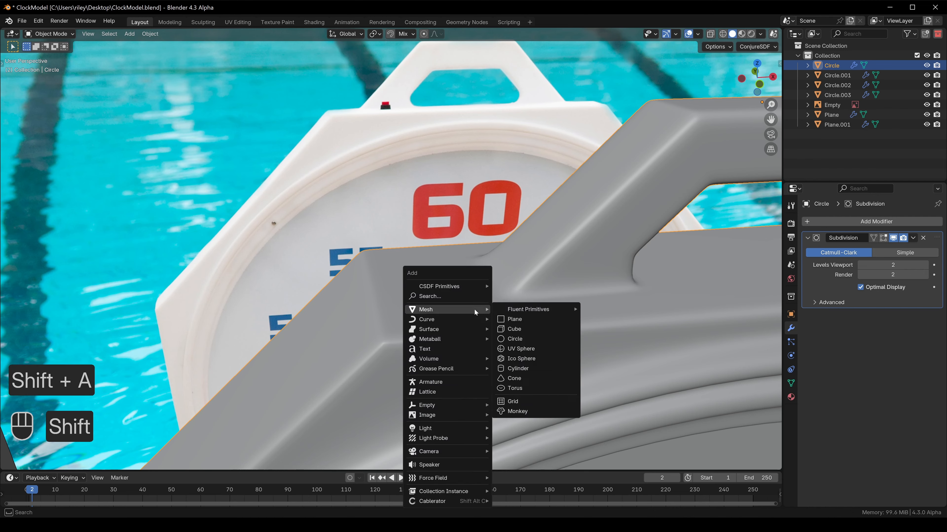
pyautogui.click(526, 334)
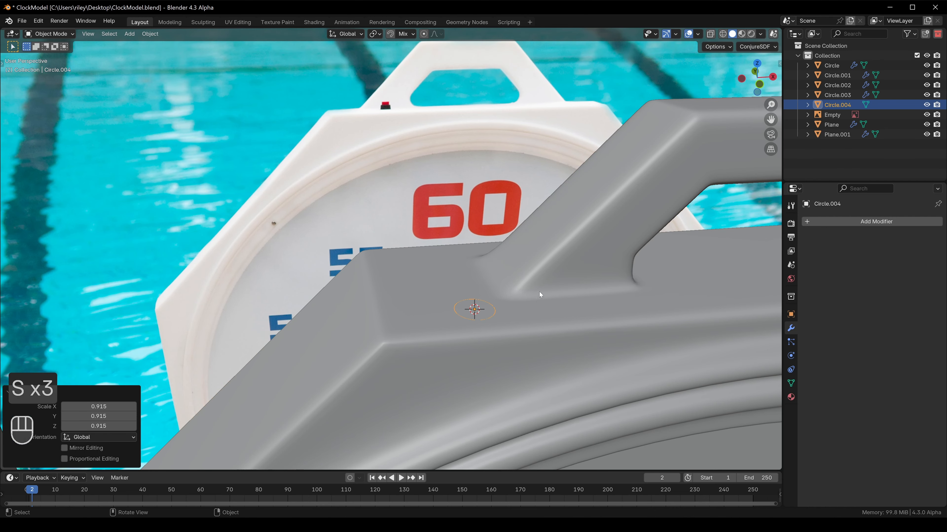
# Step: Extrude the circle about 0.016 m up along Z and scale its upper edge in to form a tapered ring
pyautogui.press('e')
pyautogui.press('z')
pyautogui.click(535, 298)
pyautogui.press('s')
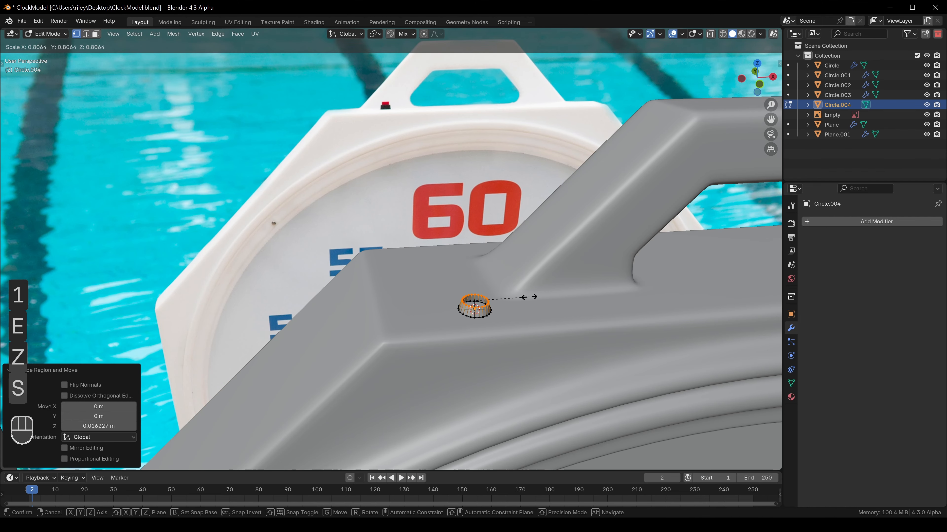
pyautogui.click(540, 298)
# Step: Extrude the ring's top edge inward at scale 0.638 and extrude that inner edge down to form a socket
pyautogui.press('e')
pyautogui.rightClick(539, 294)
pyautogui.scroll(5, 504, 304)
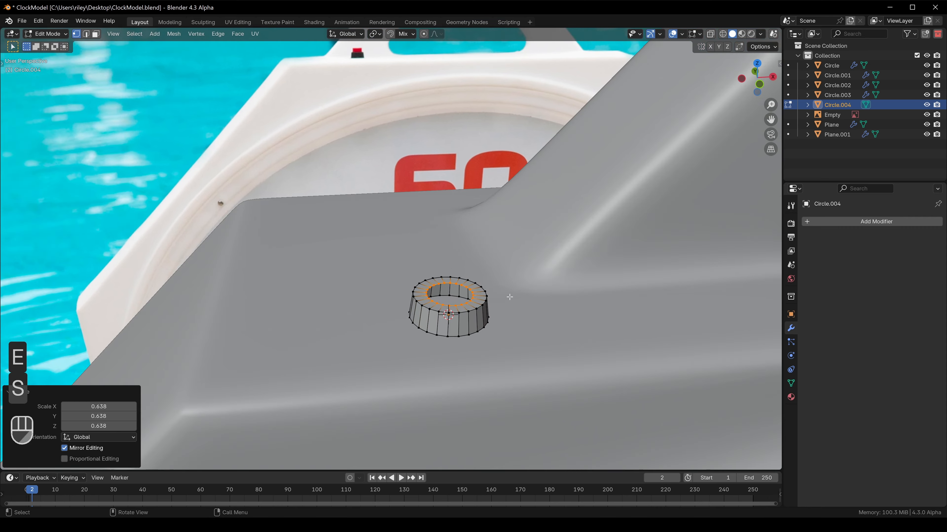
pyautogui.click(511, 306)
# Step: Duplicate the socket's inner loop, separate it into its own object, and scale it to 0.906
pyautogui.hotkey('shift', 'd')
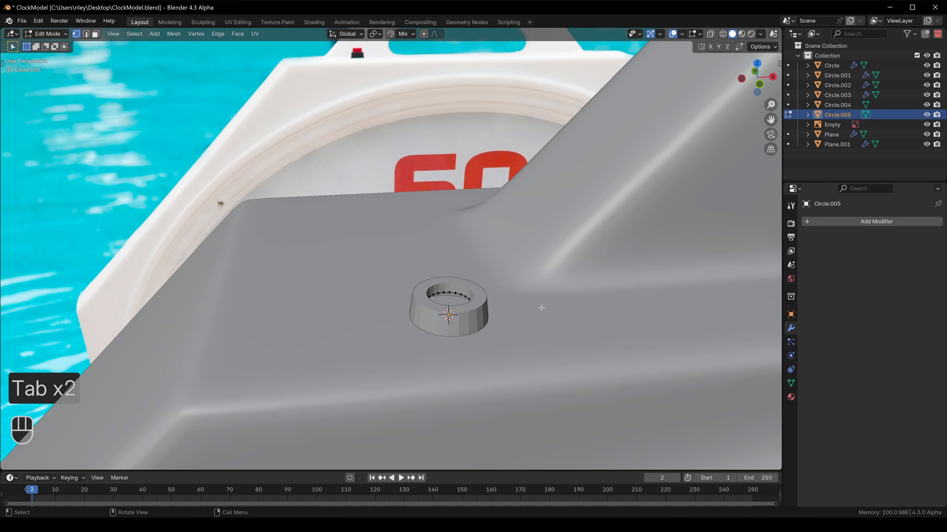
pyautogui.press('s')
pyautogui.hotkey('ctrl', 'z')
pyautogui.press('s')
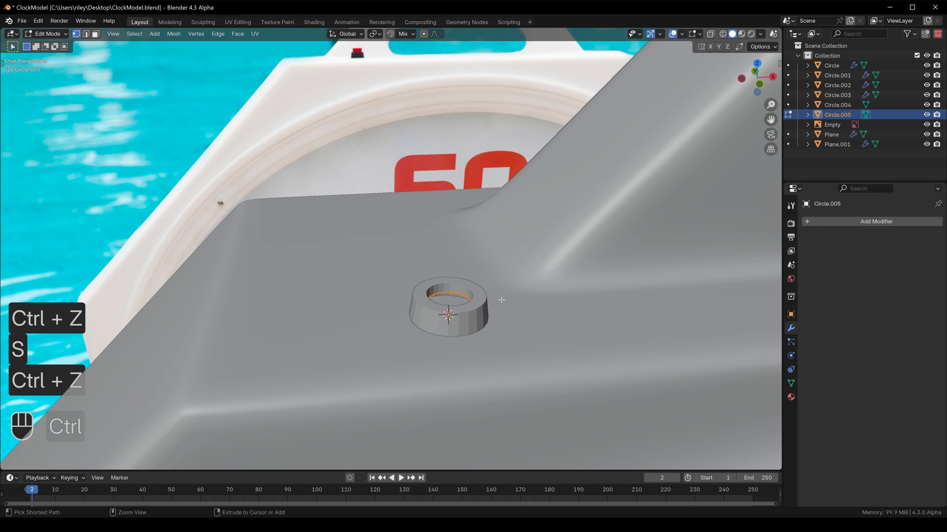
pyautogui.press('a')
pyautogui.press('s')
pyautogui.click(497, 301)
# Step: Extrude the separated loop about 0.02 m up along Z and cap the button by merging its top at the center
pyautogui.press('e')
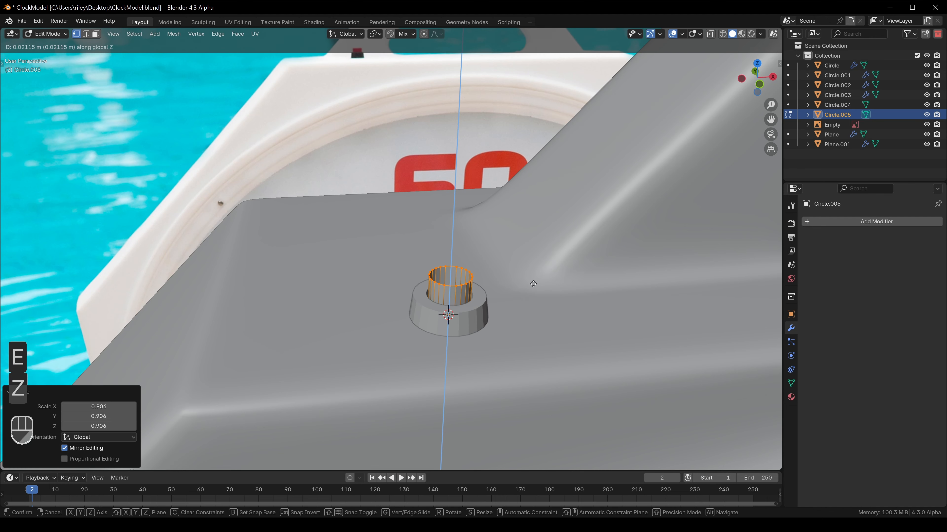
pyautogui.click(502, 279)
pyautogui.press('m')
pyautogui.click(467, 279)
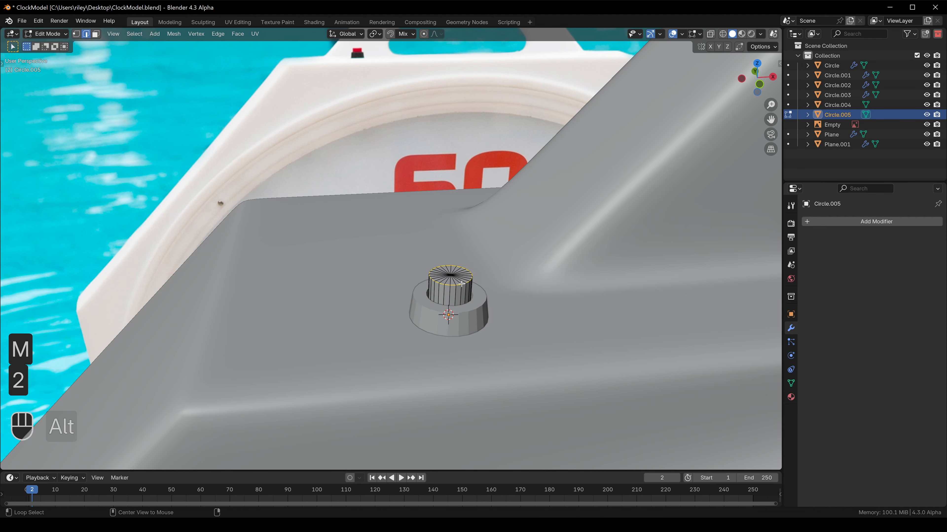
# Step: Add level 2 subdivision to both the button and its socket ring, and apply their object transforms
pyautogui.keyDown('shift'); pyautogui.click(480, 303); pyautogui.keyUp('shift')
pyautogui.hotkey('ctrl', '2')
pyautogui.press('Tab')
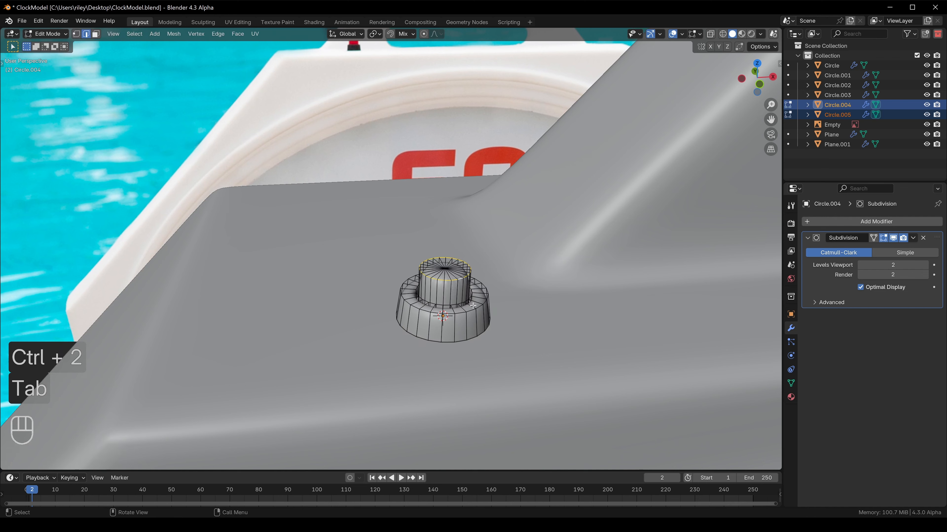
pyautogui.press('Tab')
pyautogui.hotkey('ctrl', 'a')
pyautogui.click(540, 304)
pyautogui.hotkey('ctrl', 'a')
pyautogui.click(539, 297)
# Step: Bevel the rim edges of the button and its socket ring, leave Edit Mode, and clear the selection
pyautogui.press('Tab')
pyautogui.hotkey('ctrl', 'b')
pyautogui.click(554, 294)
pyautogui.press('Tab')
pyautogui.hotkey('ctrl', 'b')
pyautogui.click(534, 275)
pyautogui.press('Tab')
pyautogui.scroll(-2, 466, 287)
pyautogui.hotkey('alt', 'a')
pyautogui.moveTo(466, 286); pyautogui.dragTo(503, 249, button='middle')
pyautogui.keyDown('shift'); pyautogui.click(469, 304); pyautogui.keyUp('shift')
pyautogui.hotkey('alt', 'a')
# Step: Select the housing, snap the 3D cursor to it, and clear the selection
pyautogui.scroll(-10, 469, 305)
pyautogui.moveTo(547, 244); pyautogui.dragTo(498, 247, button='middle')
pyautogui.scroll(-4, 499, 249)
pyautogui.keyDown('shift'); pyautogui.moveTo(548, 305); pyautogui.dragTo(324, 186, button='middle'); pyautogui.keyUp('shift')
pyautogui.click(513, 218)
pyautogui.hotkey('shift', 's')
pyautogui.click(502, 262)
pyautogui.hotkey('alt', 'a')
# Step: Apply the clock object's transforms and return to Edit Mode with the open back edge selected
pyautogui.scroll(4, 371, 133)
pyautogui.scroll(-6, 410, 168)
pyautogui.scroll(3, 514, 133)
pyautogui.click(513, 134)
pyautogui.press('Tab')
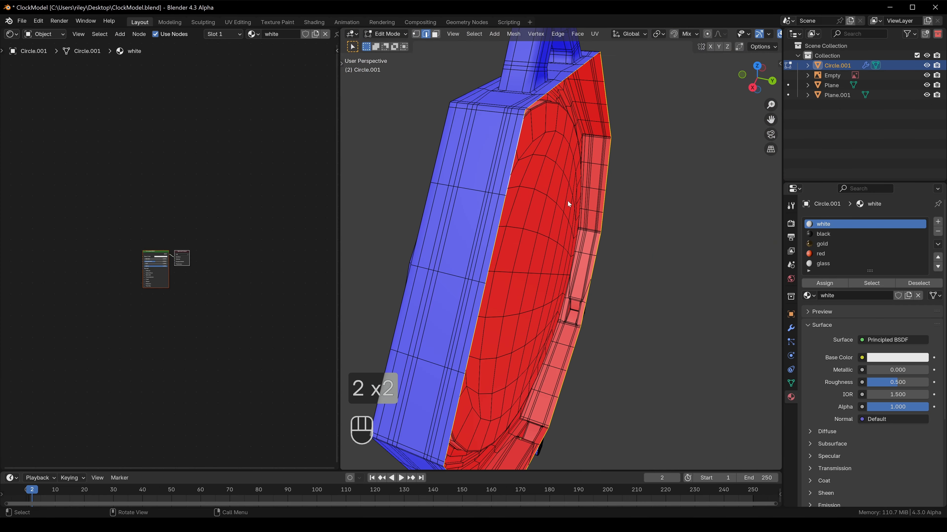
pyautogui.press('Tab')
pyautogui.hotkey('ctrl', 'a')
pyautogui.click(563, 213)
pyautogui.press('Tab')
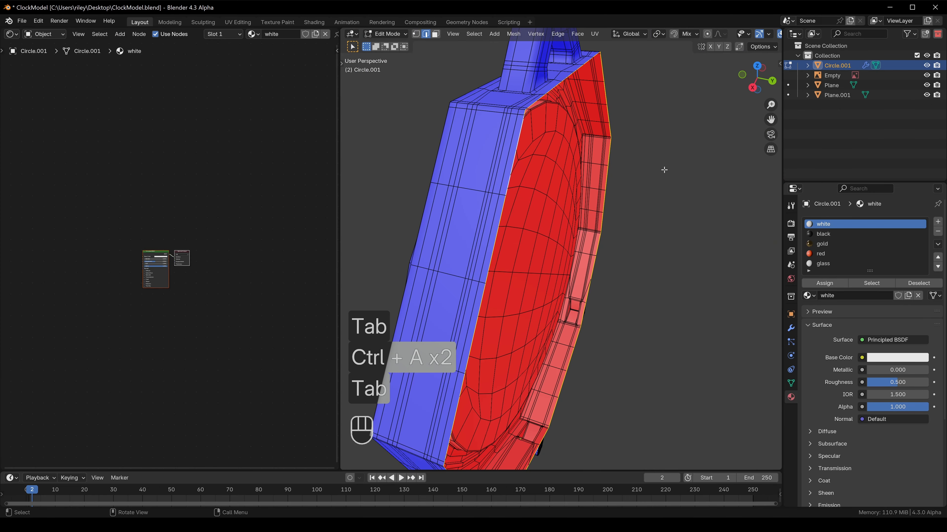
# Step: Extrude the clock's open back edge inward by scaling and close the opening with Grid Fill
pyautogui.press('e')
pyautogui.press('s')
pyautogui.click(656, 161)
pyautogui.moveTo(656, 161); pyautogui.dragTo(562, 140, button='middle')
pyautogui.hotkey('ctrl', 'f')
pyautogui.click(547, 146)
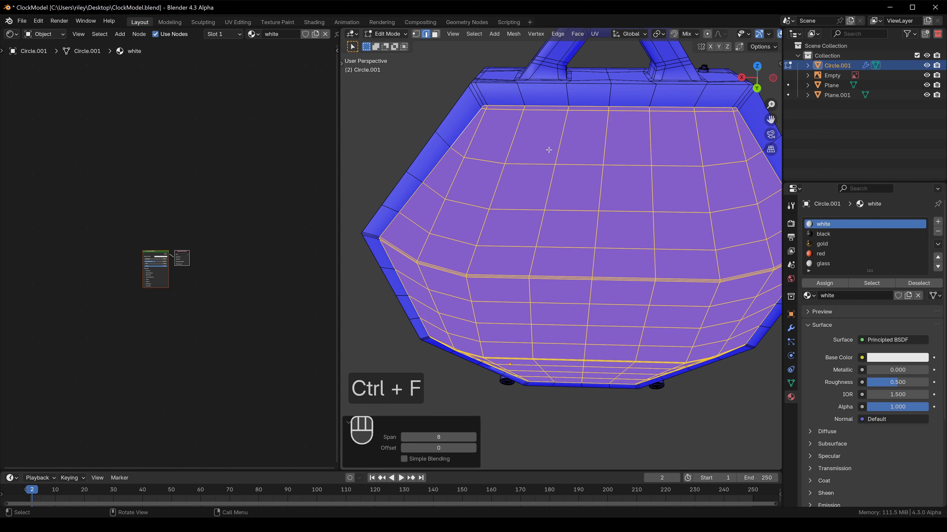
# Step: Lower the span and raise the offset of the back's Grid Fill to line its grid up with the octagon
pyautogui.click(405, 437)
pyautogui.click(404, 437)
pyautogui.click(405, 437)
pyautogui.click(404, 437)
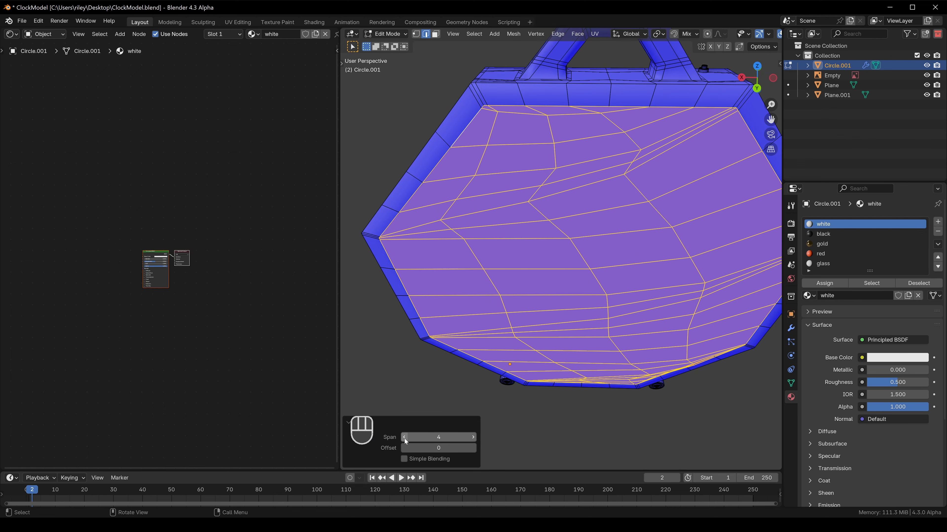
pyautogui.click(473, 448)
pyautogui.click(476, 452)
pyautogui.click(405, 438)
pyautogui.click(405, 437)
pyautogui.click(472, 449)
# Step: Deselect the back faces, leave Edit Mode, and turn off the Face Orientation overlay
pyautogui.scroll(-2, 553, 247)
pyautogui.moveTo(553, 248); pyautogui.dragTo(619, 255, button='middle')
pyautogui.hotkey('alt', 'a')
pyautogui.press('Tab')
pyautogui.click(698, 34)
pyautogui.click(637, 213)
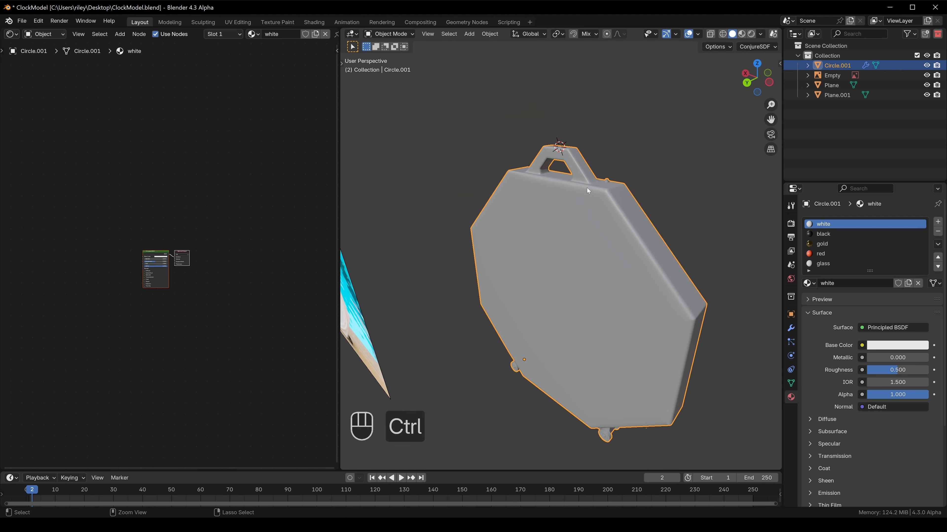
# Step: Save the file, and bevel the edges of the clock's back in Edit Mode
pyautogui.hotkey('ctrl', 's')
pyautogui.scroll(4, 596, 190)
pyautogui.press('Tab')
pyautogui.moveTo(608, 193)
pyautogui.mouseDown(button='middle')
pyautogui.moveTo(585, 171)
pyautogui.moveTo(670, 159)
pyautogui.moveTo(621, 181)
pyautogui.moveTo(566, 361)
pyautogui.moveTo(611, 332)
pyautogui.moveTo(579, 317)
pyautogui.moveTo(653, 315)
pyautogui.moveTo(570, 237)
pyautogui.moveTo(487, 276)
pyautogui.mouseUp(button='middle')
pyautogui.hotkey('ctrl', 'b')
pyautogui.click(681, 182)
pyautogui.press('Tab')
# Step: Select the linked hub caps at the wheel centres in rendered shading and assign them the gold material
pyautogui.scroll(4, 566, 361)
pyautogui.press('z')
pyautogui.press('Tab')
pyautogui.hotkey('alt', 'a')
pyautogui.press('l')
pyautogui.press('l')
pyautogui.press('l')
pyautogui.moveTo(665, 233); pyautogui.dragTo(741, 199, button='middle')
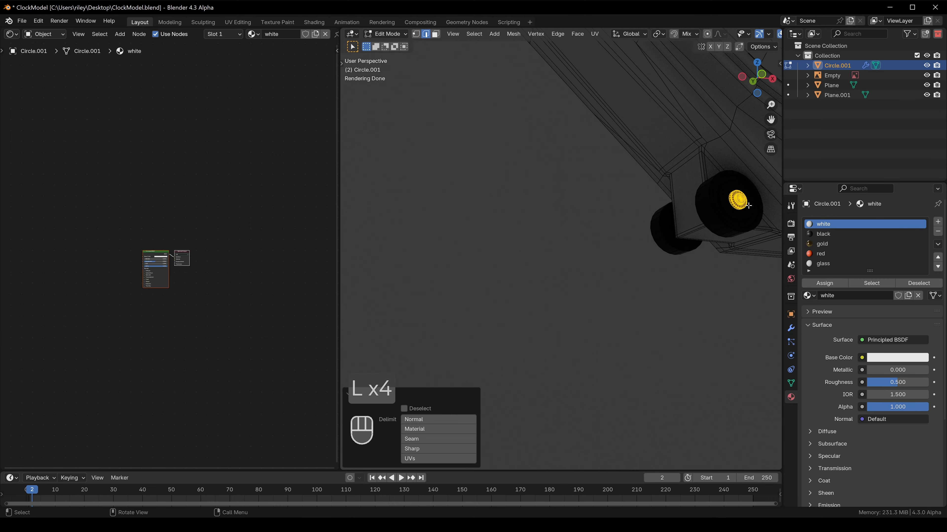
pyautogui.click(824, 284)
# Step: Select only the linked disc covering the clock's front, assign it the glass material, and return to Object Mode
pyautogui.press('Tab')
pyautogui.scroll(-6, 636, 213)
pyautogui.keyDown('shift'); pyautogui.moveTo(635, 214); pyautogui.dragTo(529, 361, button='middle'); pyautogui.keyUp('shift')
pyautogui.press('Tab')
pyautogui.hotkey('alt', 'a')
pyautogui.press('l')
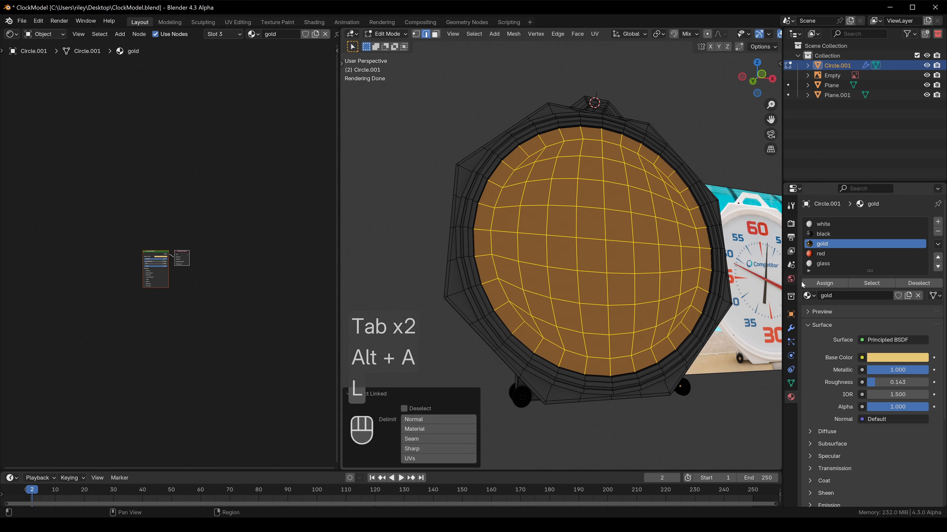
pyautogui.press('Tab')
# Step: Replace the glass material's Principled BSDF with a Glass BSDF node
pyautogui.moveTo(546, 198); pyautogui.dragTo(585, 204, button='middle')
pyautogui.press('x')
pyautogui.hotkey('shift', 'a')
pyautogui.write('gla')
pyautogui.press('Return')
# Step: Insert a Mix Shader between the Glass BSDF and the Material Output of the glass material
pyautogui.hotkey('shift', 'a')
pyautogui.write('mix')
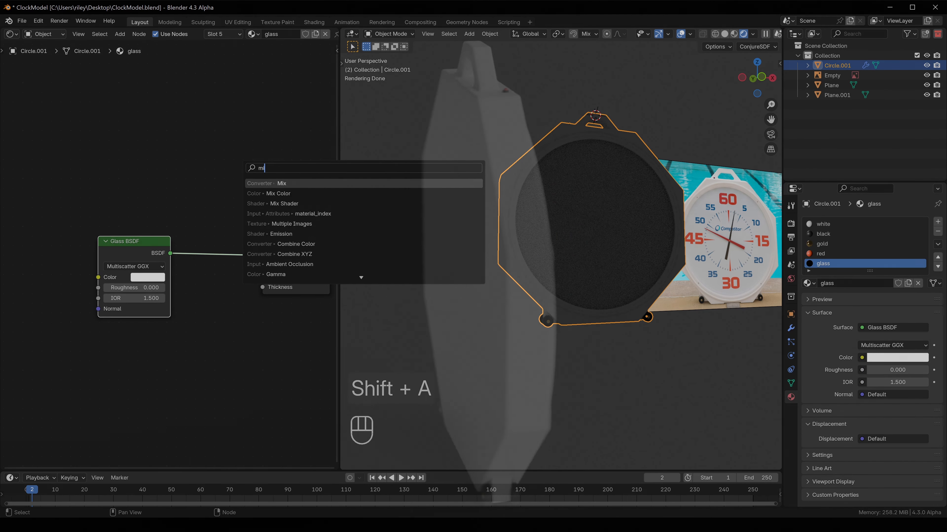
pyautogui.press('Down')
pyautogui.press('Return')
pyautogui.click(220, 250)
# Step: Add a Transparent BSDF below the Glass BSDF and connect it to the Mix Shader's free shader input
pyautogui.hotkey('shift', 'a')
pyautogui.write('tra')
pyautogui.press('Return')
pyautogui.click(94, 361)
pyautogui.moveTo(155, 367); pyautogui.dragTo(216, 290)
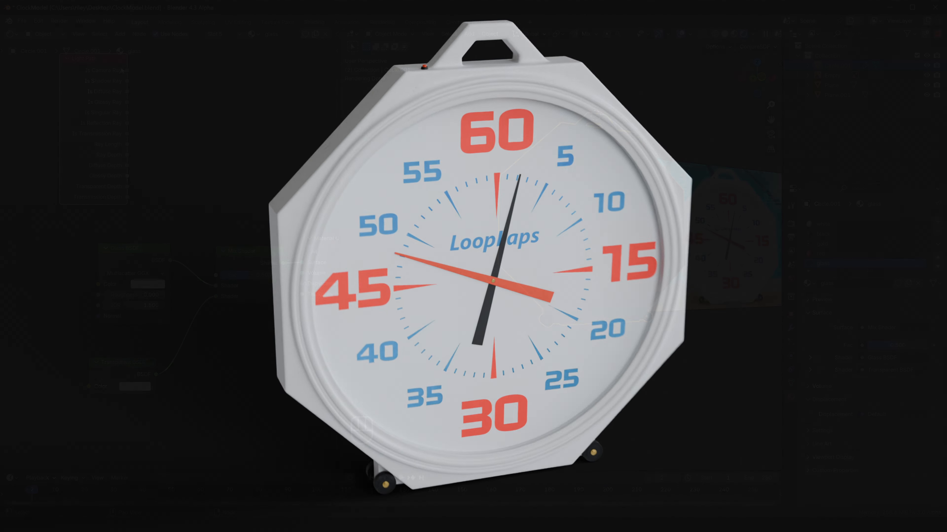